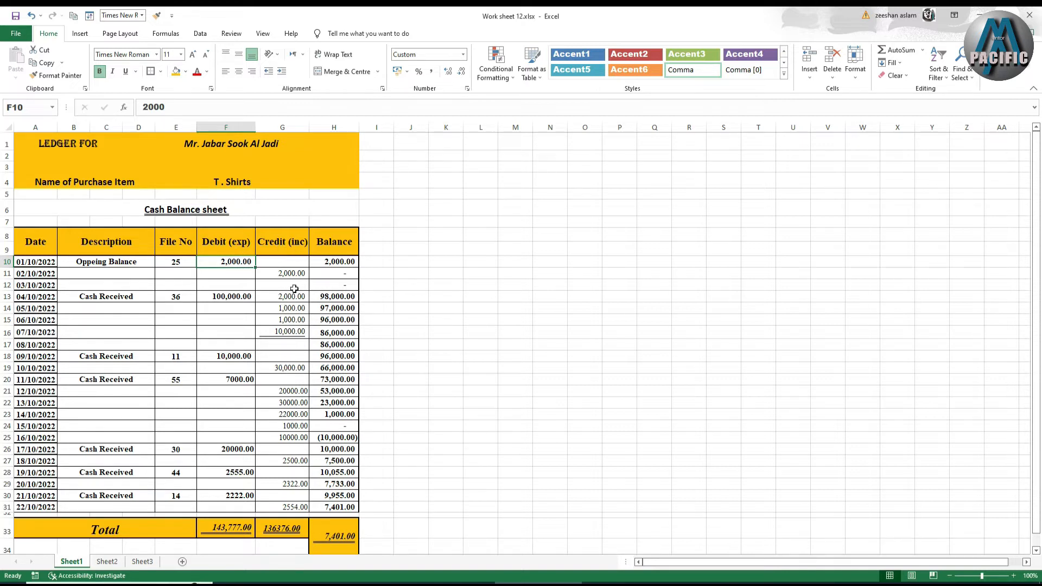
- Review the completed ledger's title block and its column headings from Date to Balance
click(332, 540)
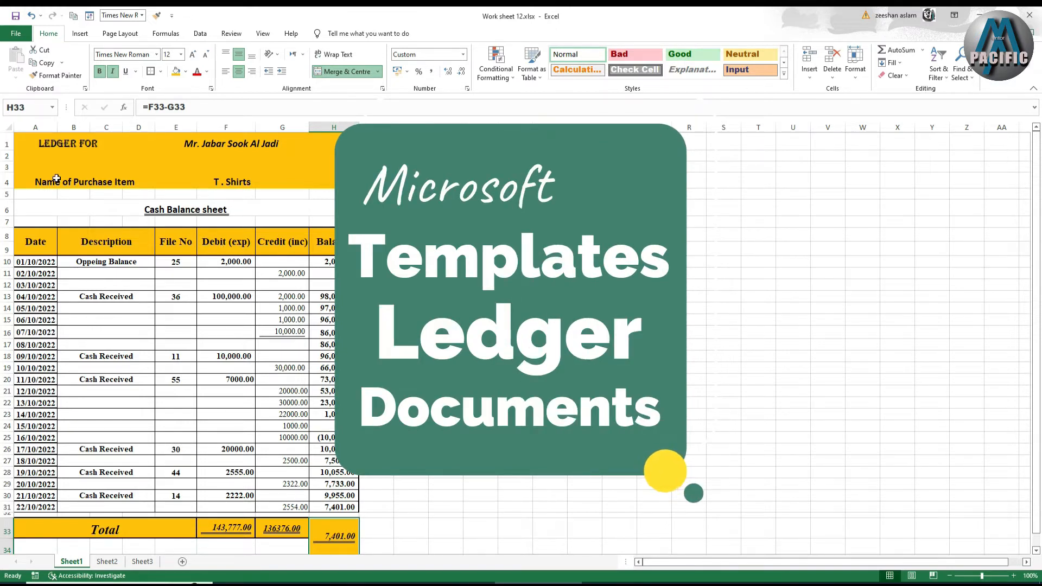
drag(25, 137, 341, 182)
click(41, 244)
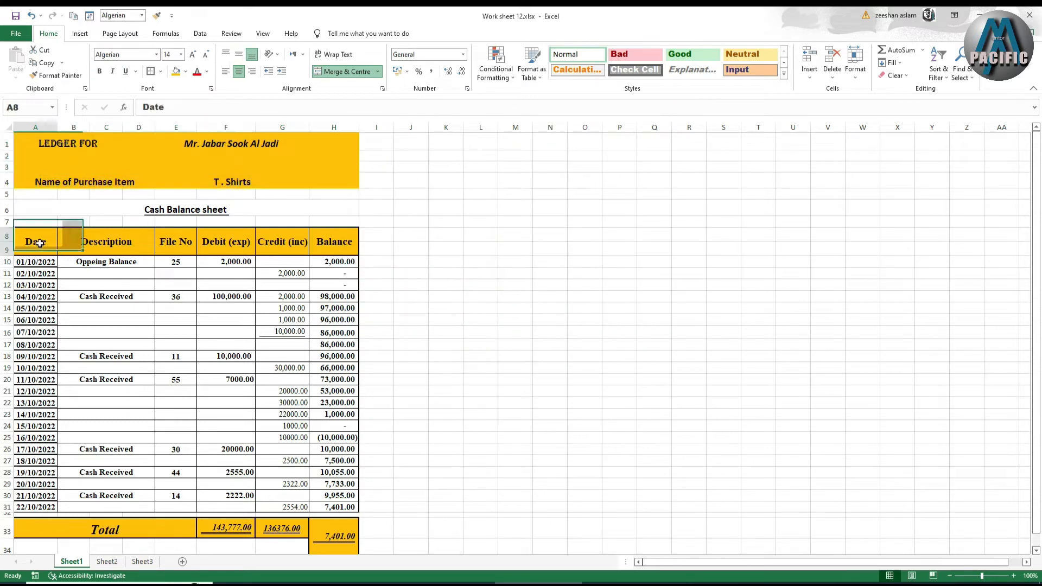
click(106, 239)
click(201, 238)
click(281, 239)
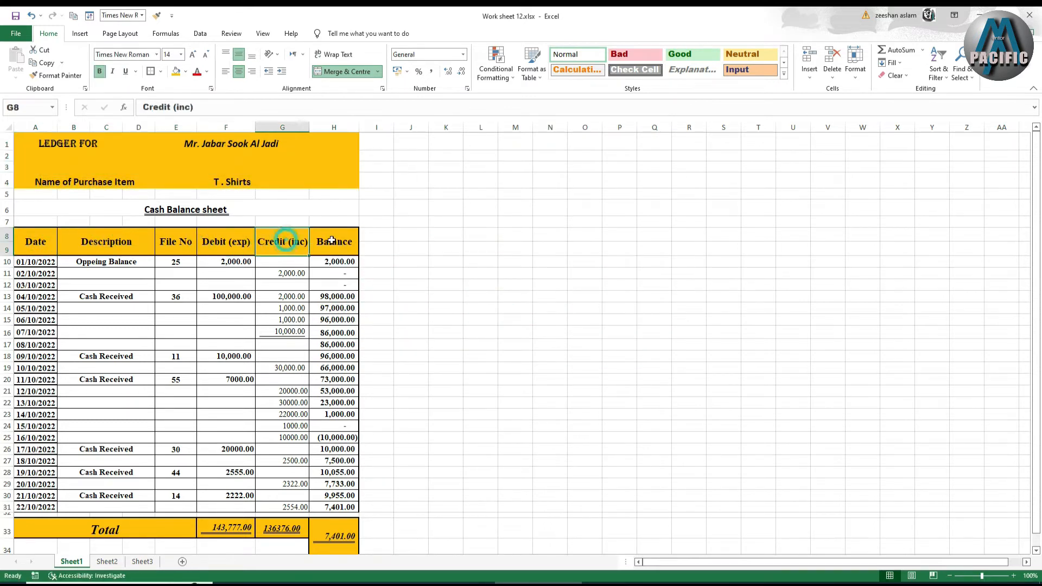
click(332, 240)
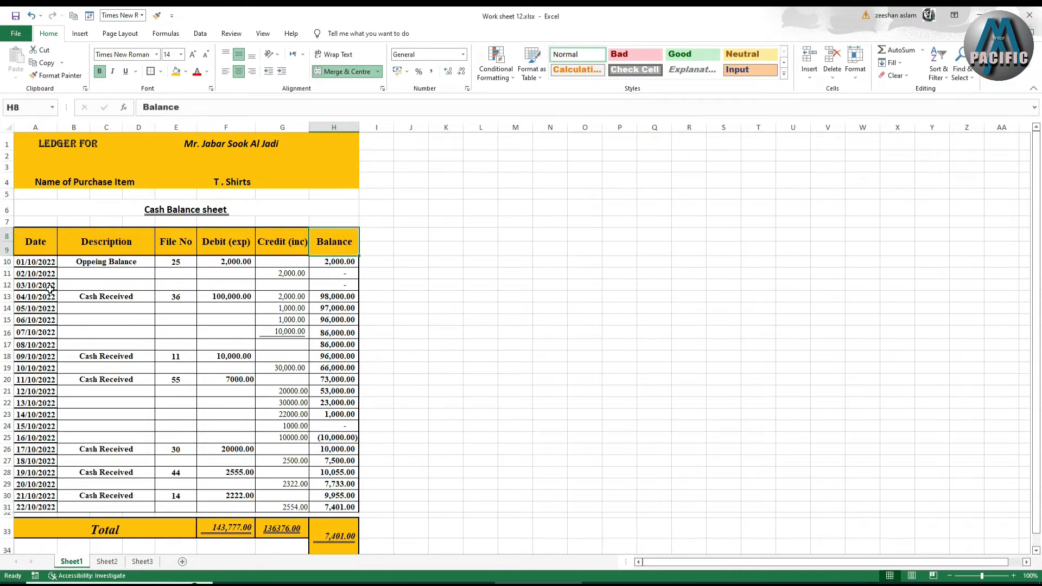
- Examine the opening balance formula, the debit, credit and balance entries, and the formulas in the Total row
click(331, 263)
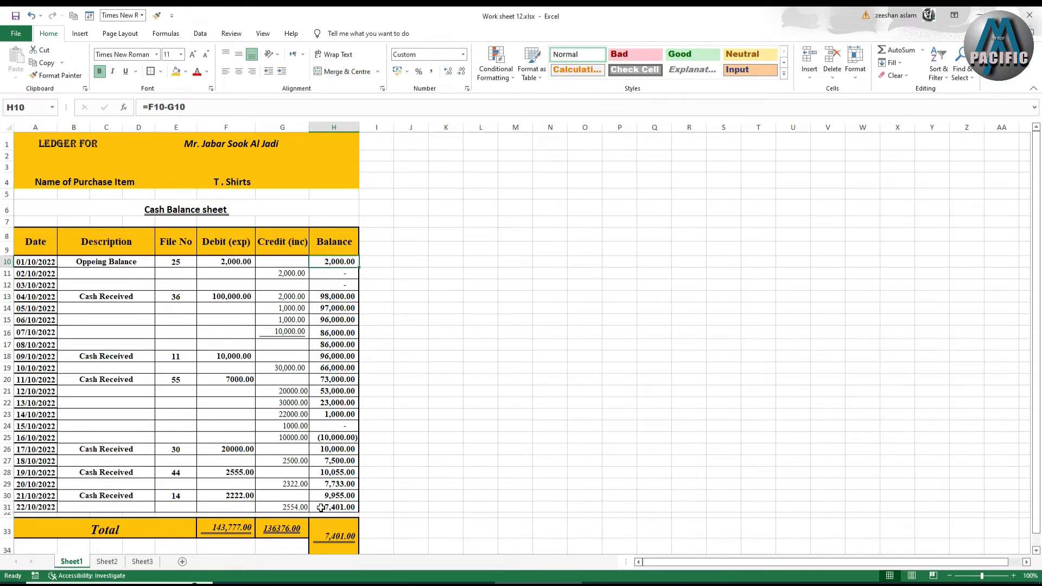
drag(211, 261, 329, 472)
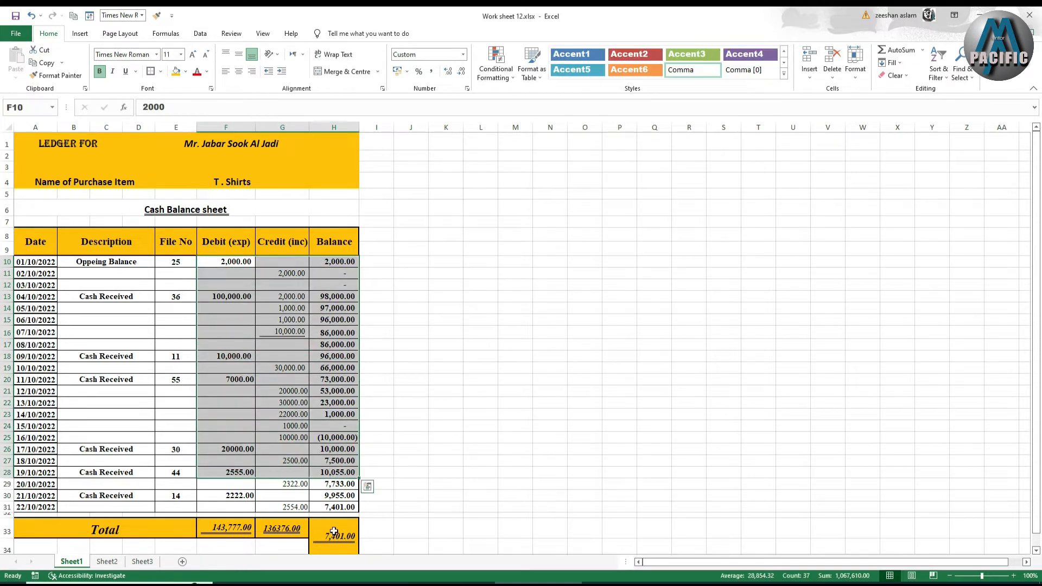
click(332, 531)
click(293, 532)
click(218, 532)
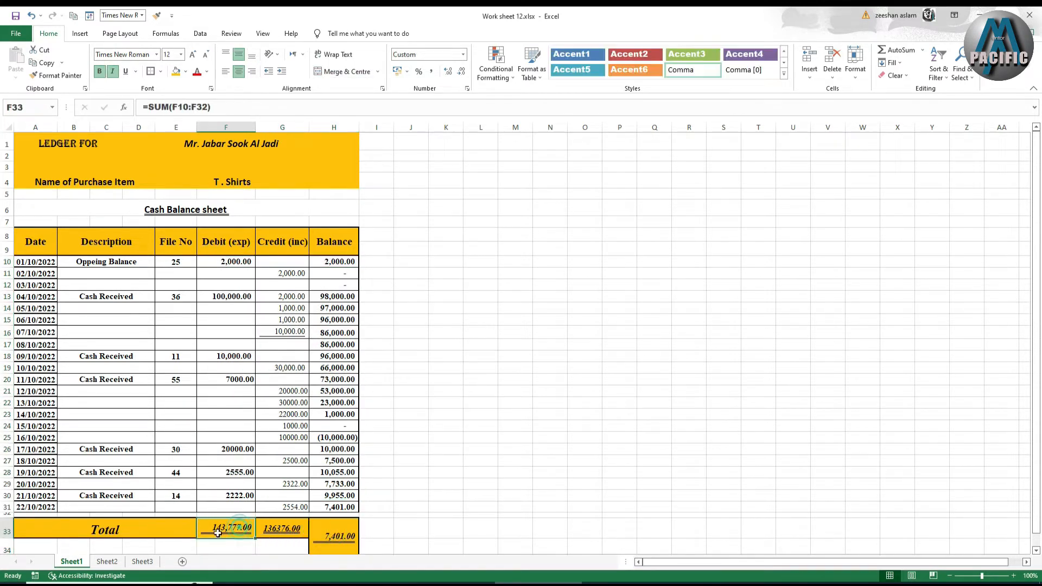
click(152, 531)
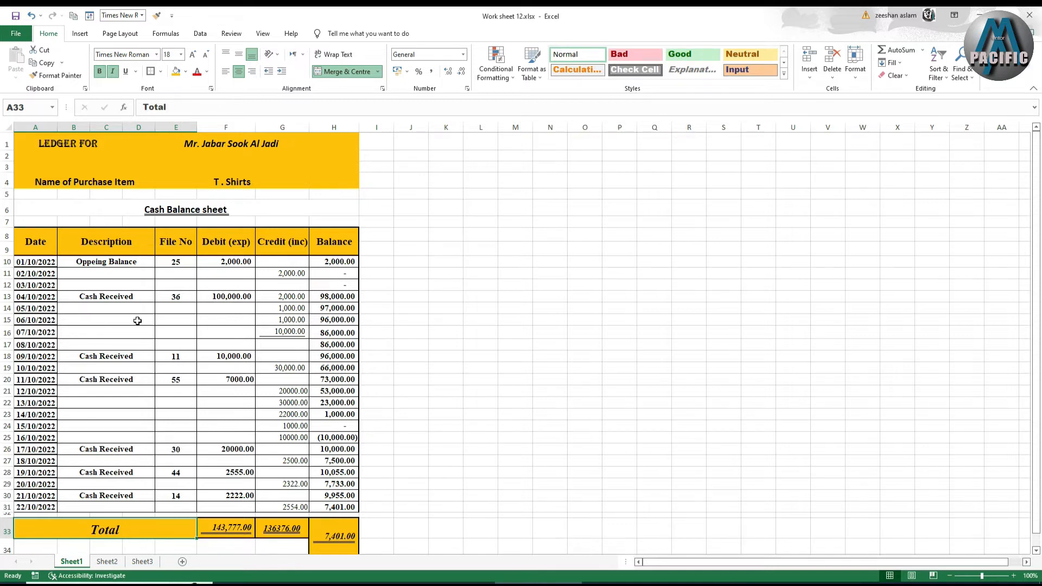
scroll(138, 321, down, 1)
scroll(163, 293, up, 1)
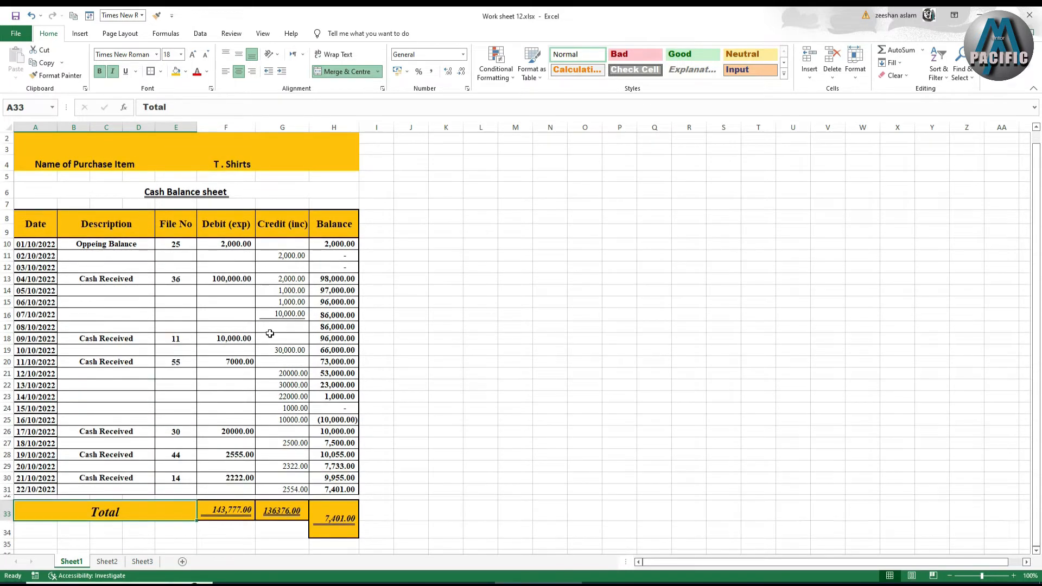
- On Sheet2, clear the balance formula from the Total row's merged cell H43
click(107, 561)
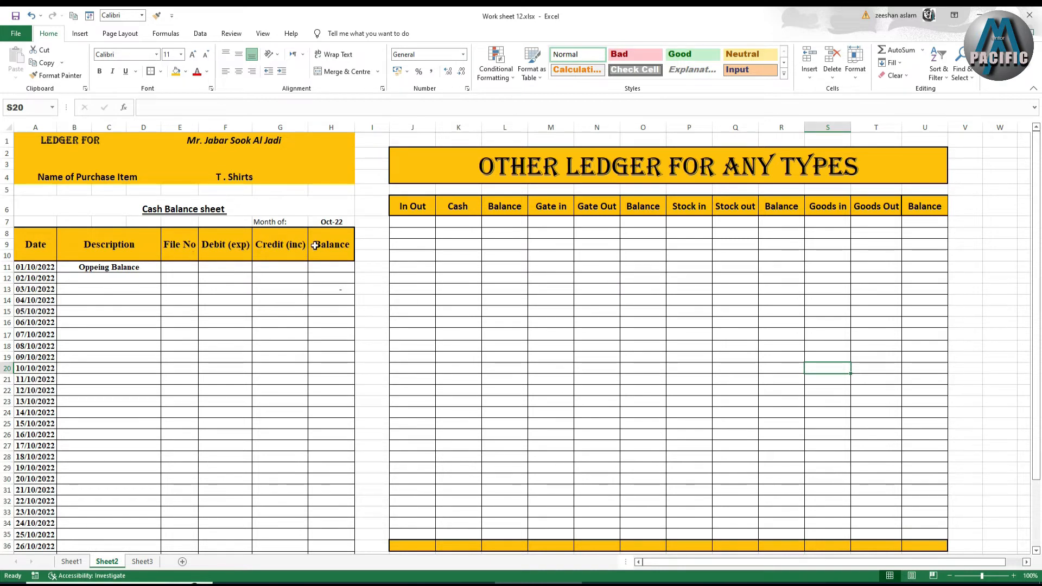
scroll(277, 246, down, 2)
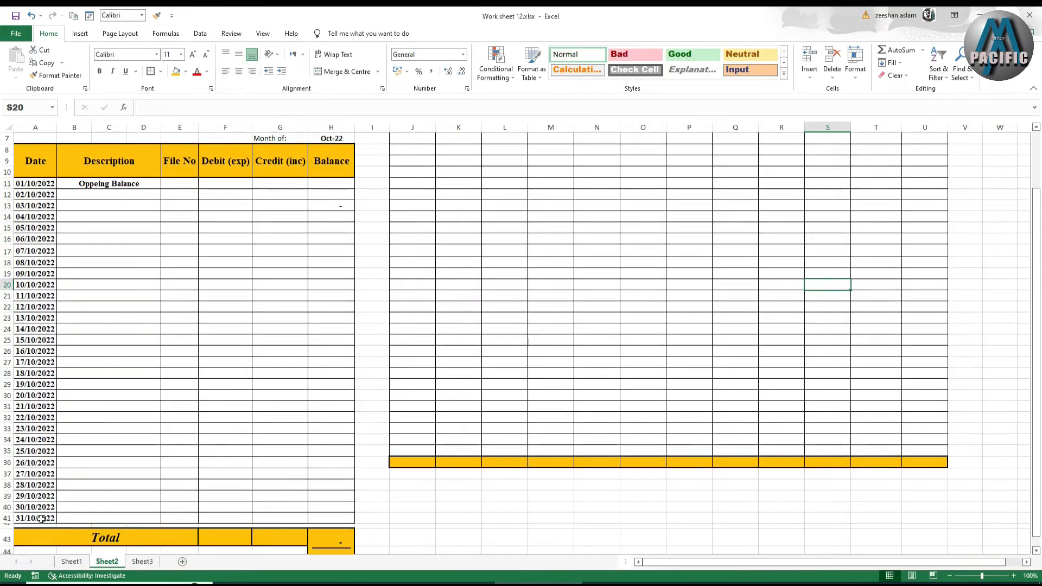
scroll(283, 534, down, 1)
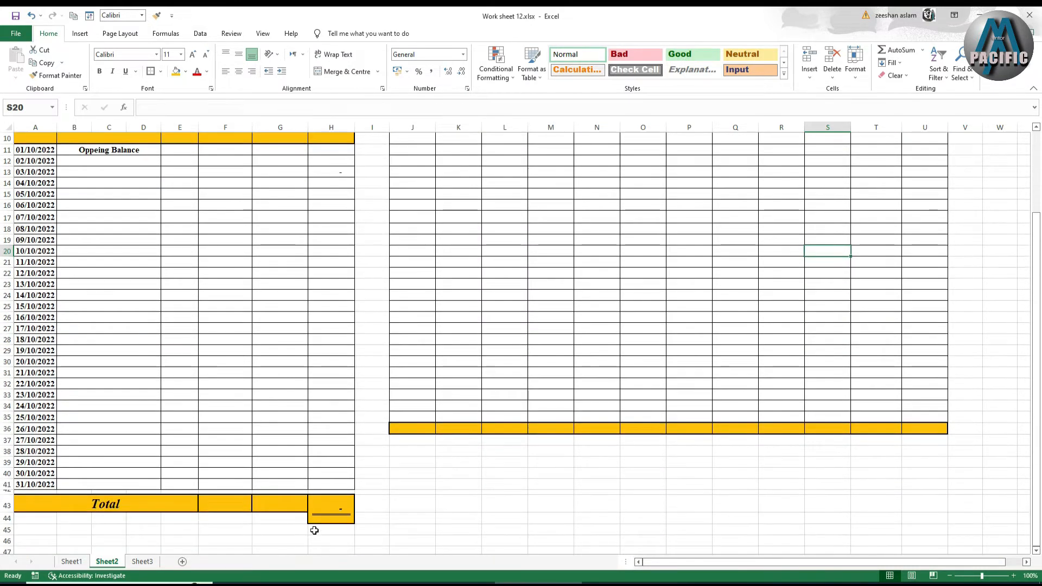
click(321, 509)
key(Delete)
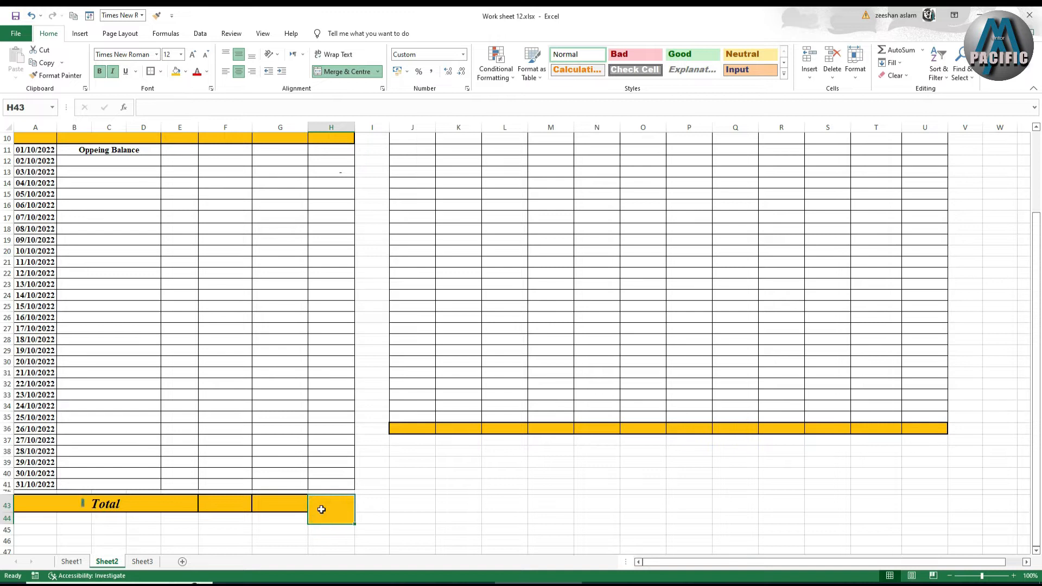
key(Left)
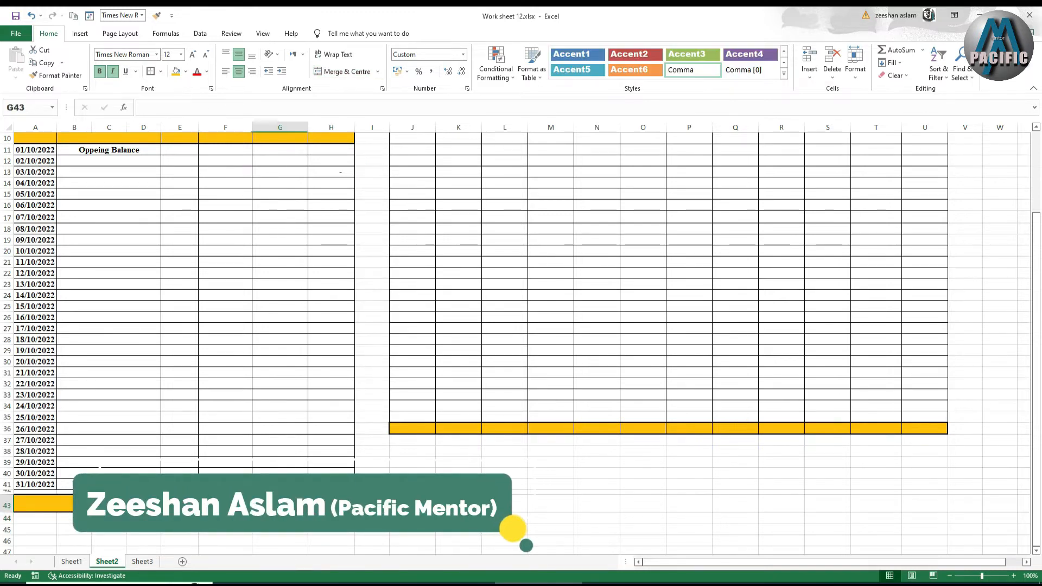
key(Right)
- Review the Debit and Credit headings of the cash ledger and the first two headings of the other ledger
scroll(291, 430, up, 2)
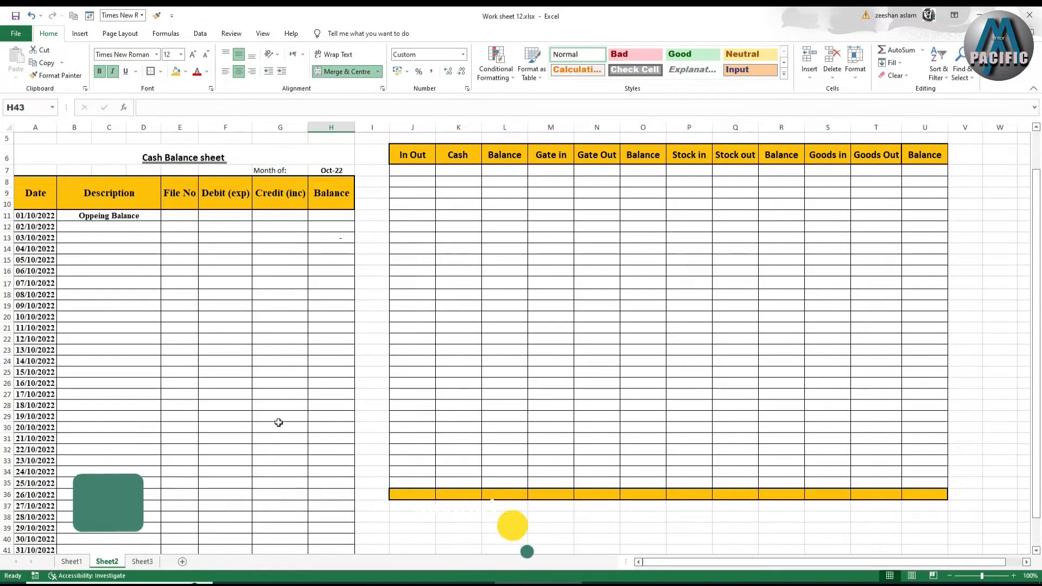
scroll(278, 423, up, 1)
click(218, 235)
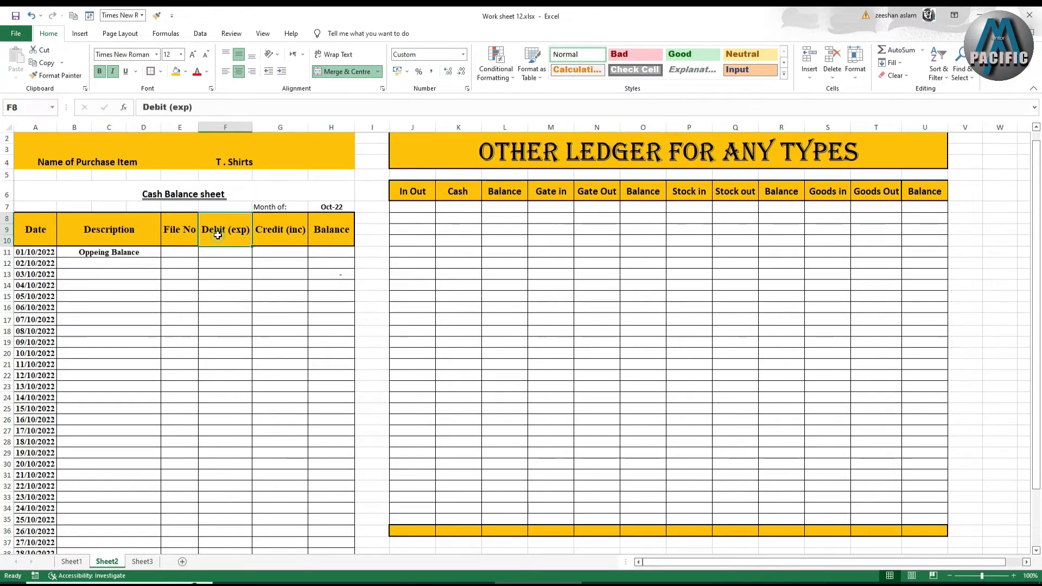
click(272, 231)
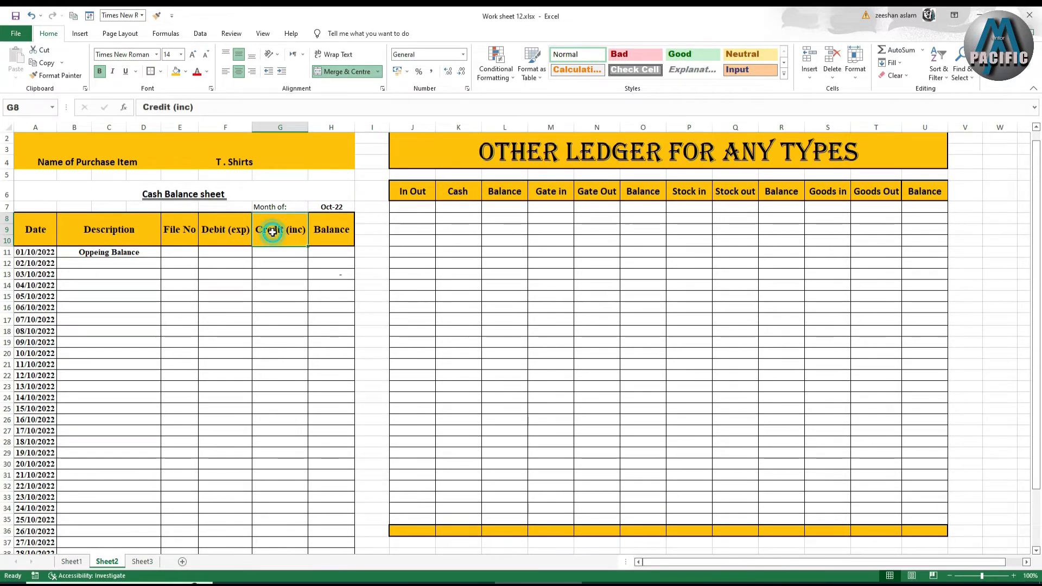
click(409, 193)
click(458, 196)
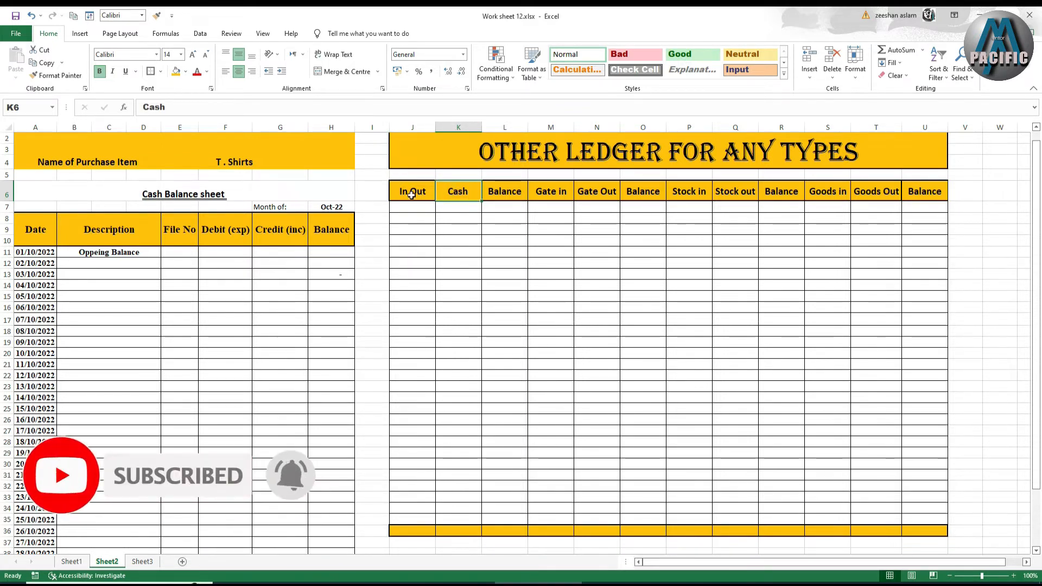
- Change the first column heading of the other ledger, in J6, to "In Cash"
double_click(450, 193)
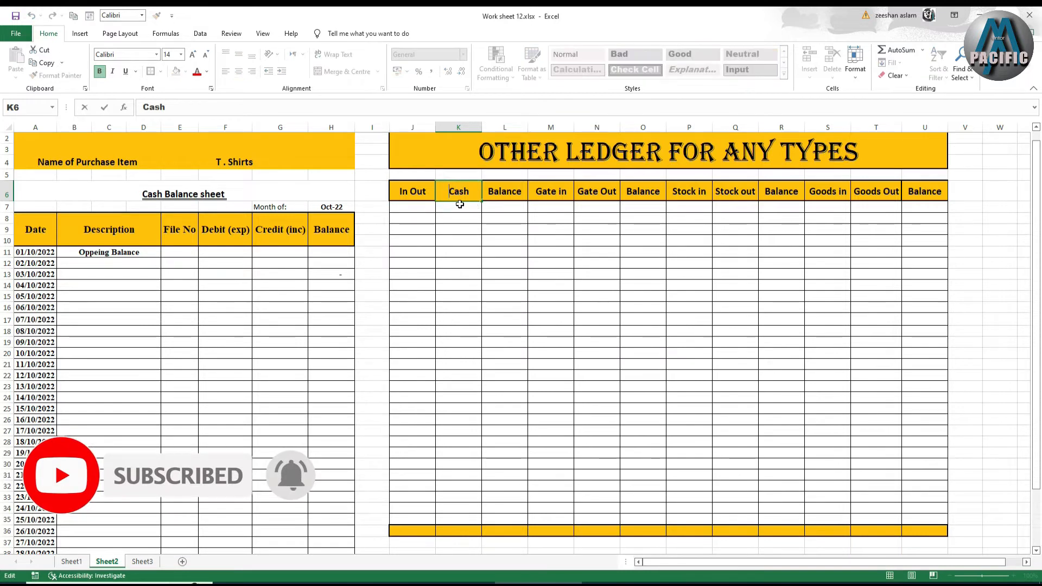
double_click(426, 189)
key(BackSpace)
key(BackSpace)
key(BackSpace)
text(Ca)
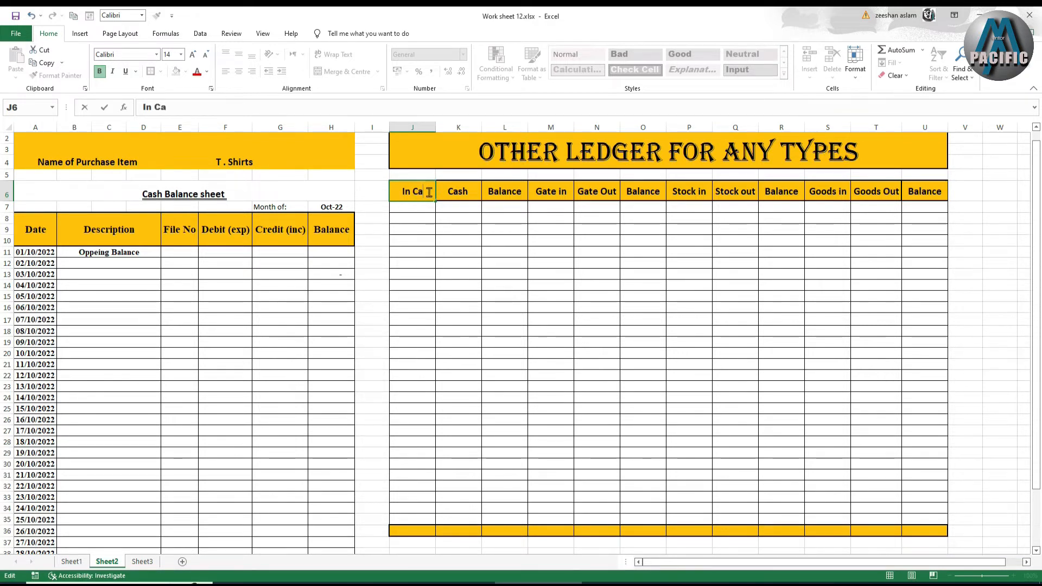
text(s)
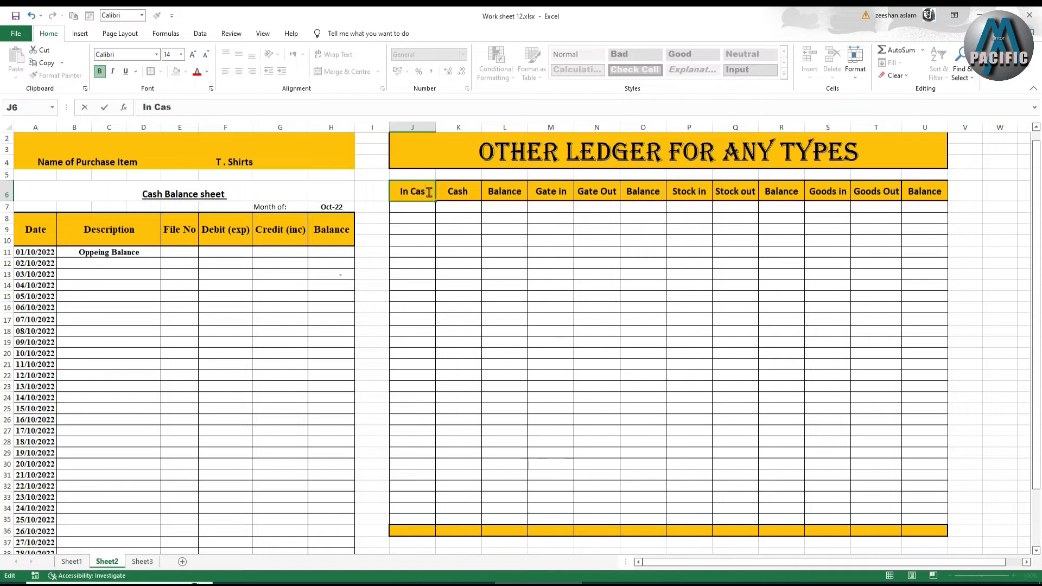
text(h)
- Change the second column heading of the other ledger, in K6, to "Out Cash"
click(442, 194)
double_click(446, 193)
text(Out)
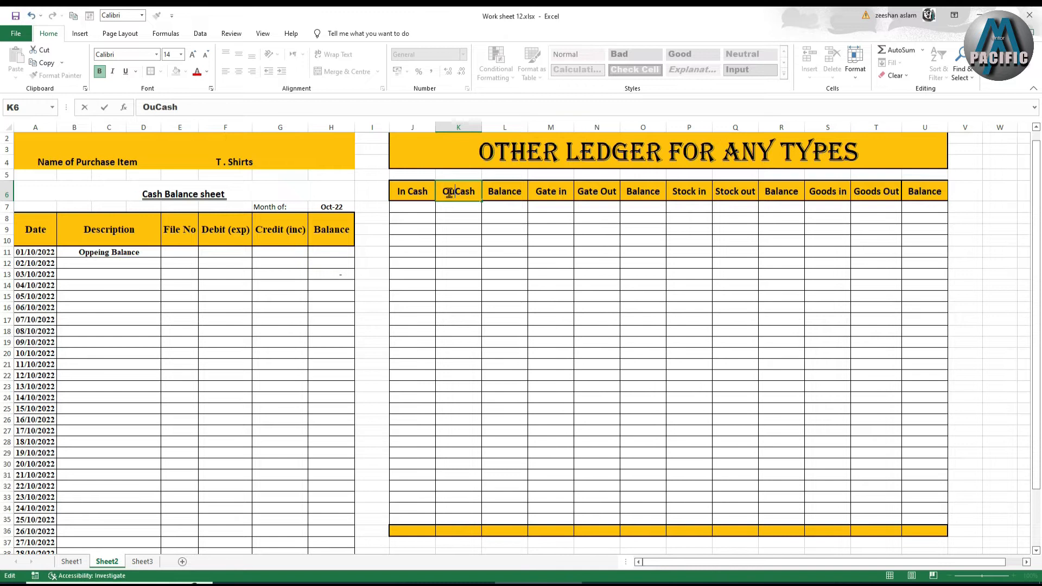
click(513, 263)
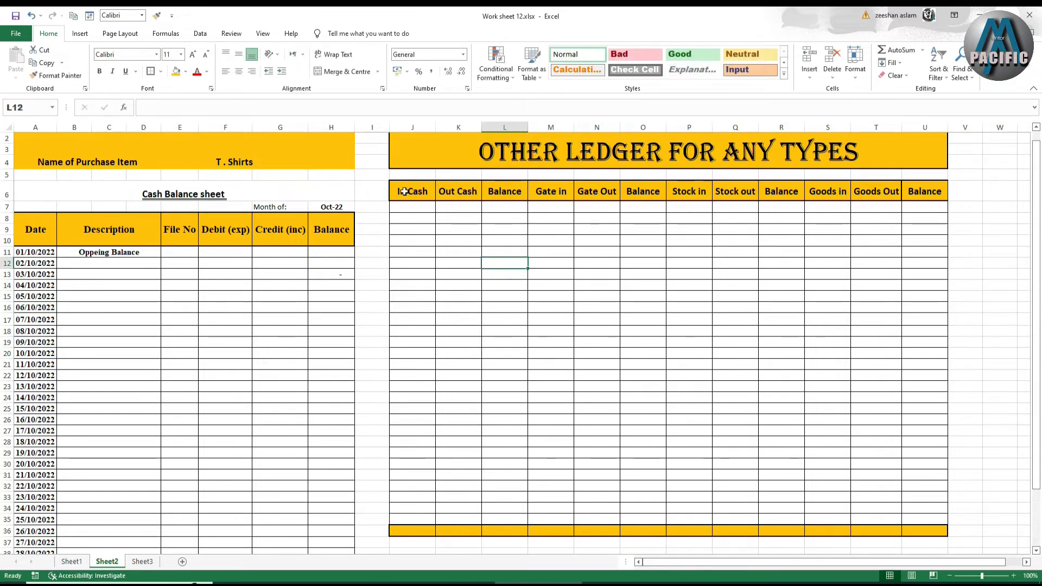
- Review the Balance and Gate headings of the other ledger and the blank rows of both tables
click(499, 194)
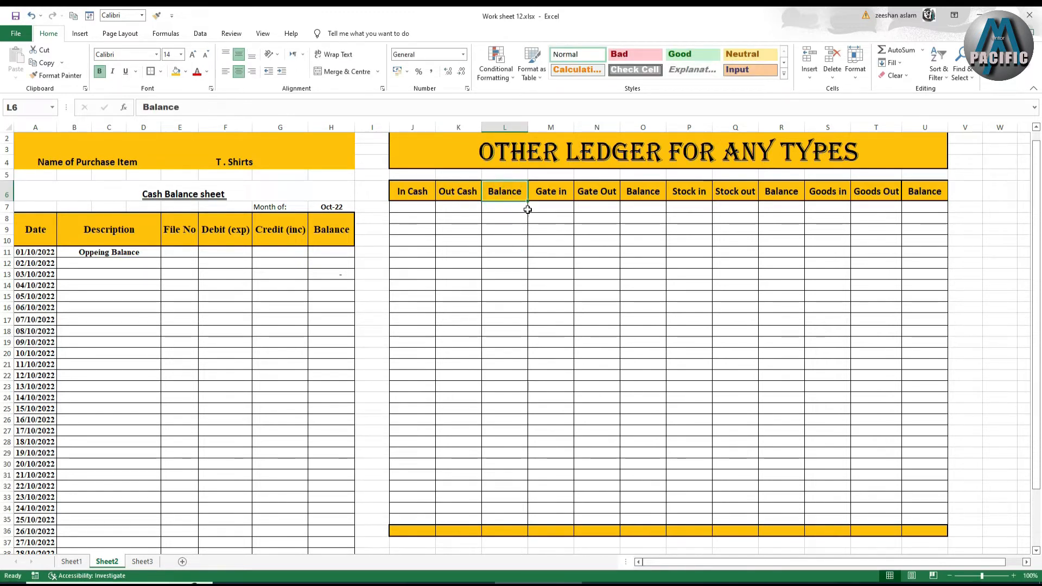
double_click(547, 196)
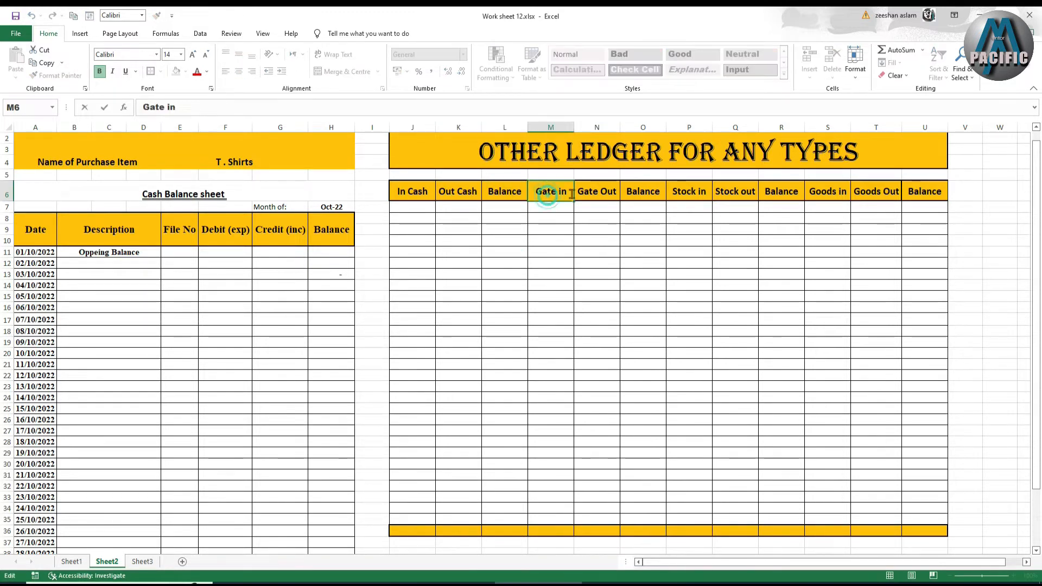
click(639, 192)
click(656, 241)
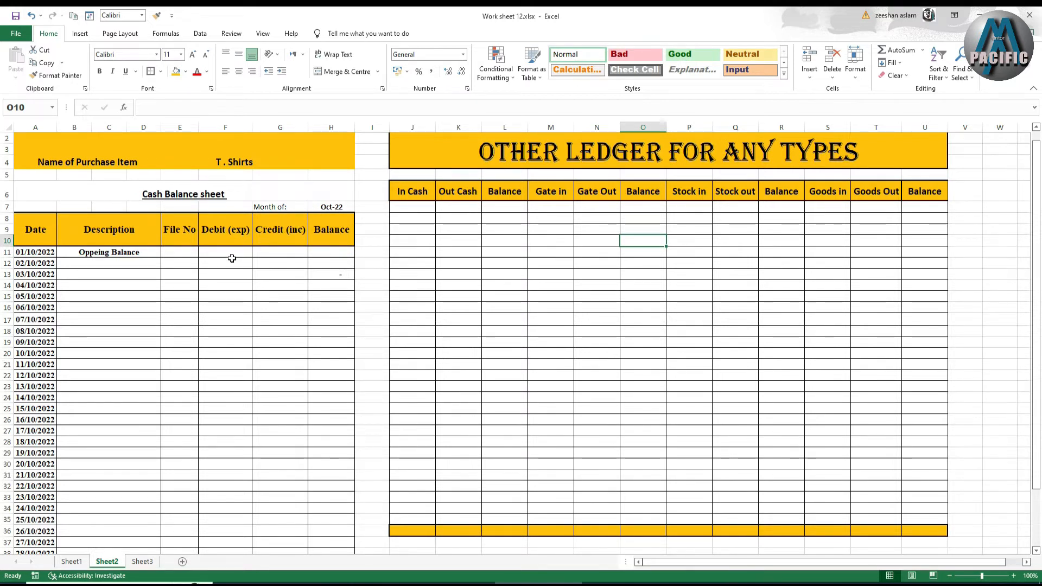
scroll(239, 321, down, 3)
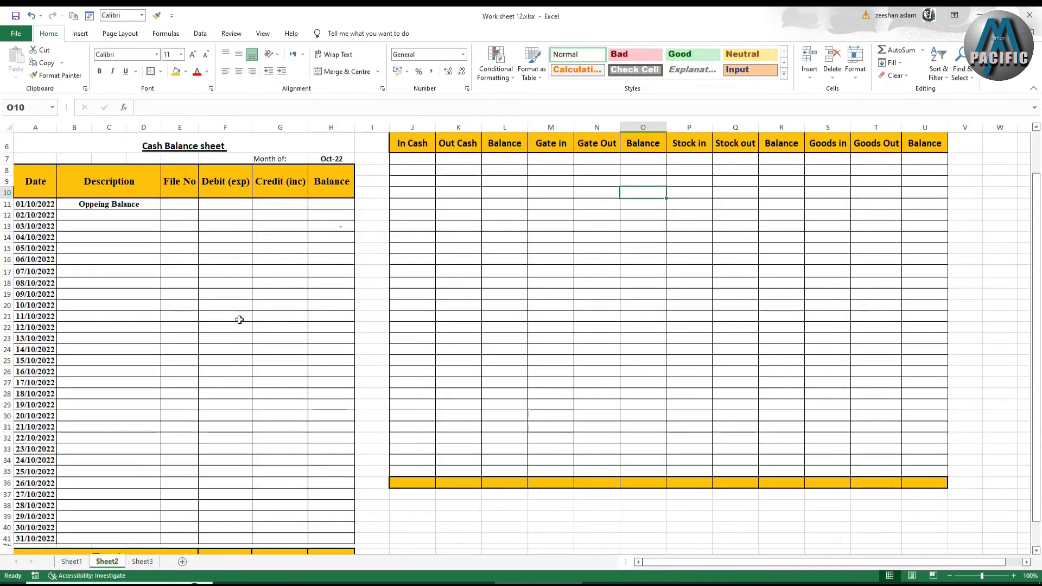
scroll(239, 323, up, 3)
scroll(239, 322, up, 1)
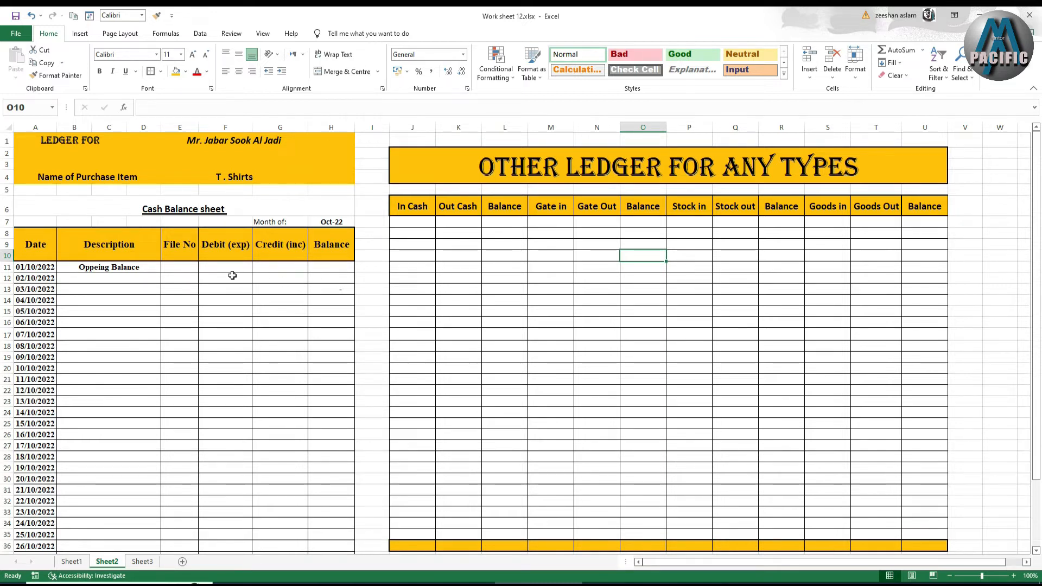
- Fill in the opening balance row of the cash ledger with file number 45 and a debit of 2000
click(186, 272)
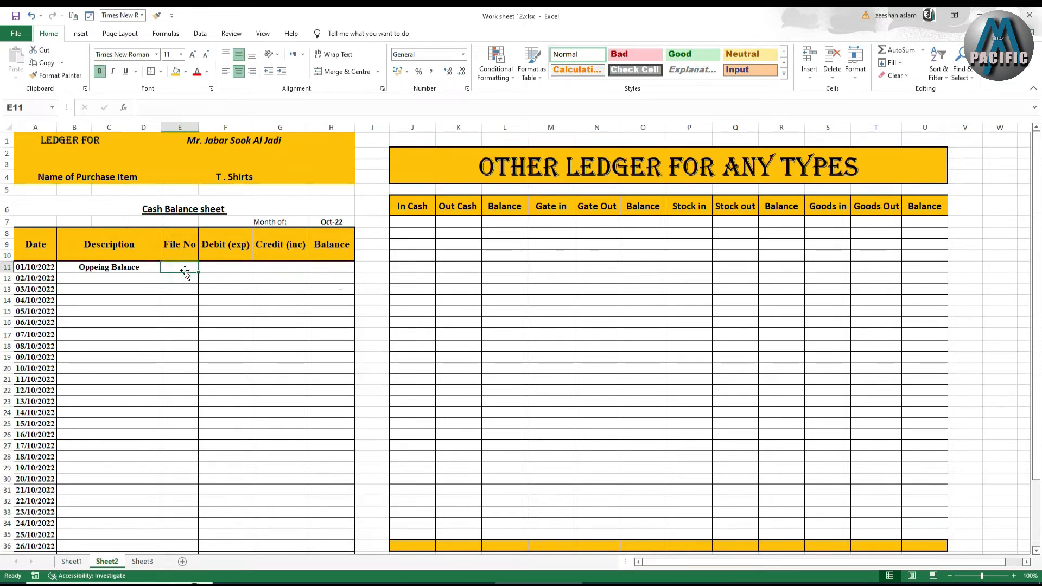
text(45)
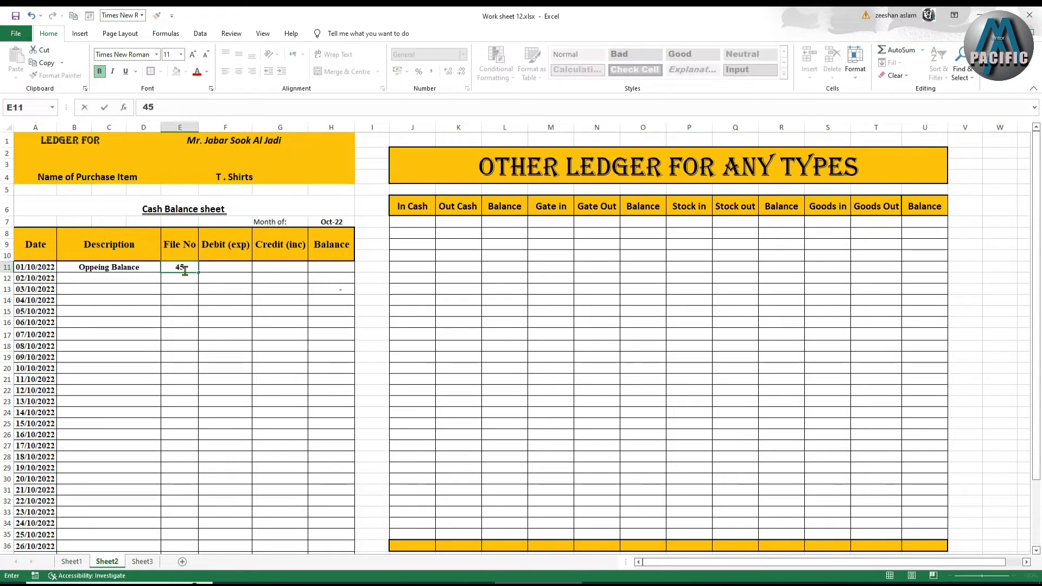
click(210, 268)
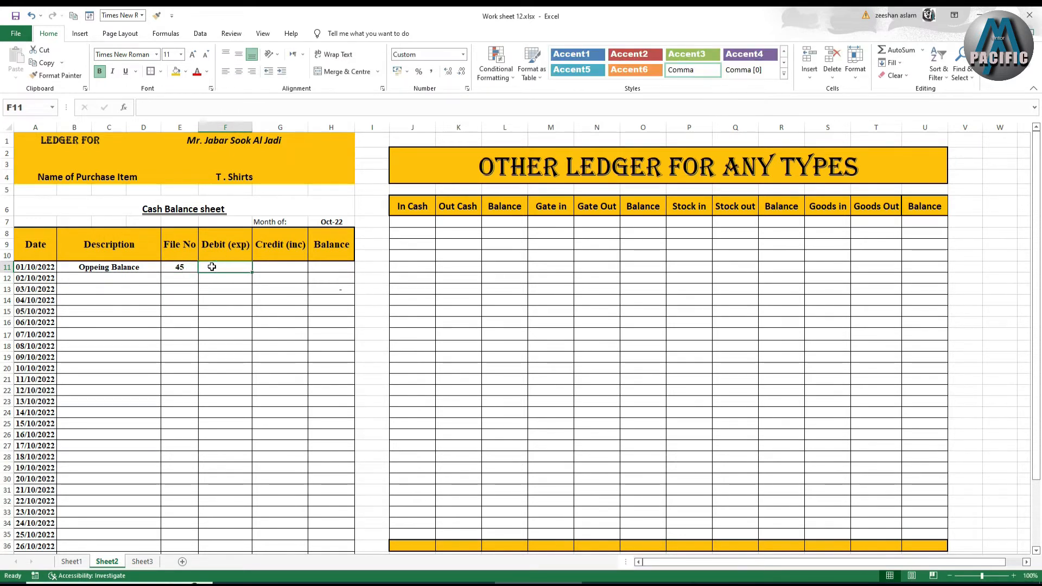
text(2000)
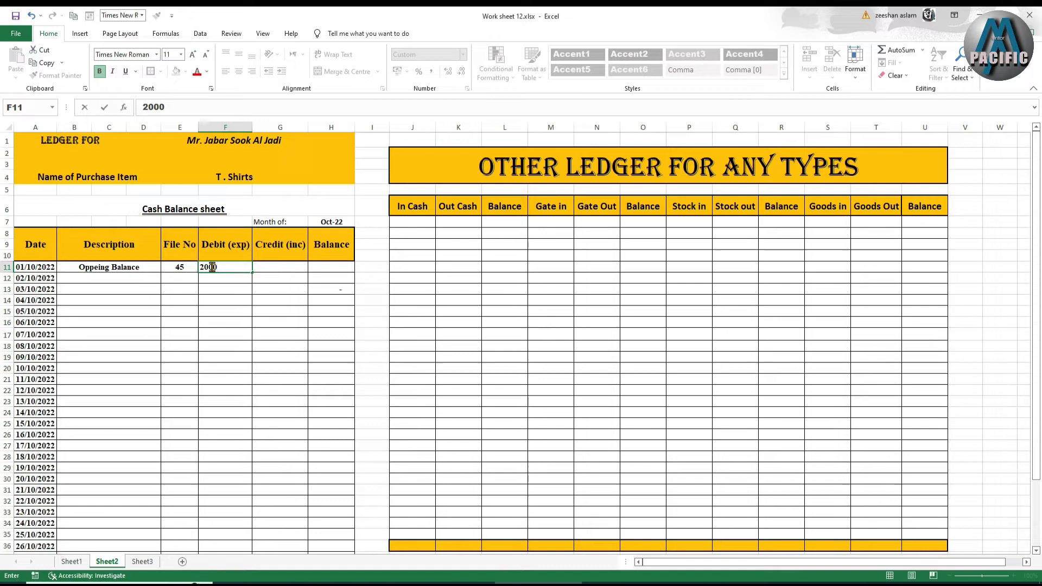
- Calculate the opening balance in H11 as debit minus credit with the formula =F11-G11
click(320, 268)
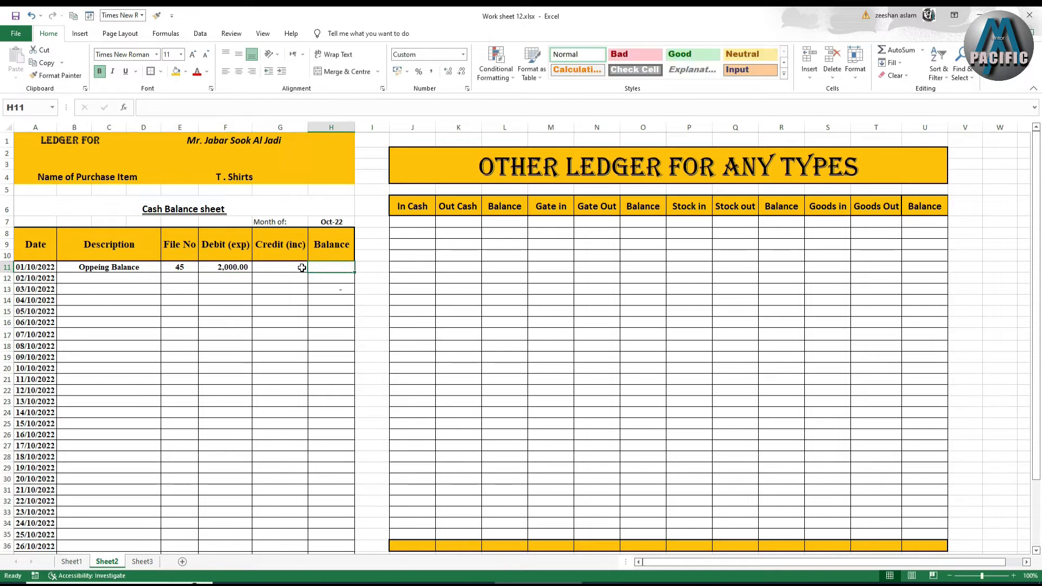
text(=)
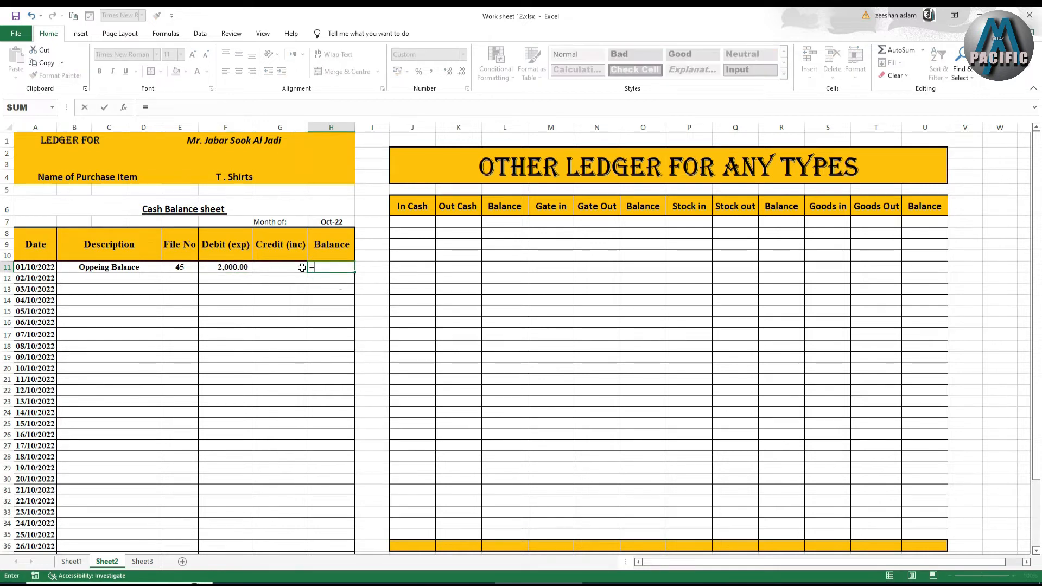
click(217, 270)
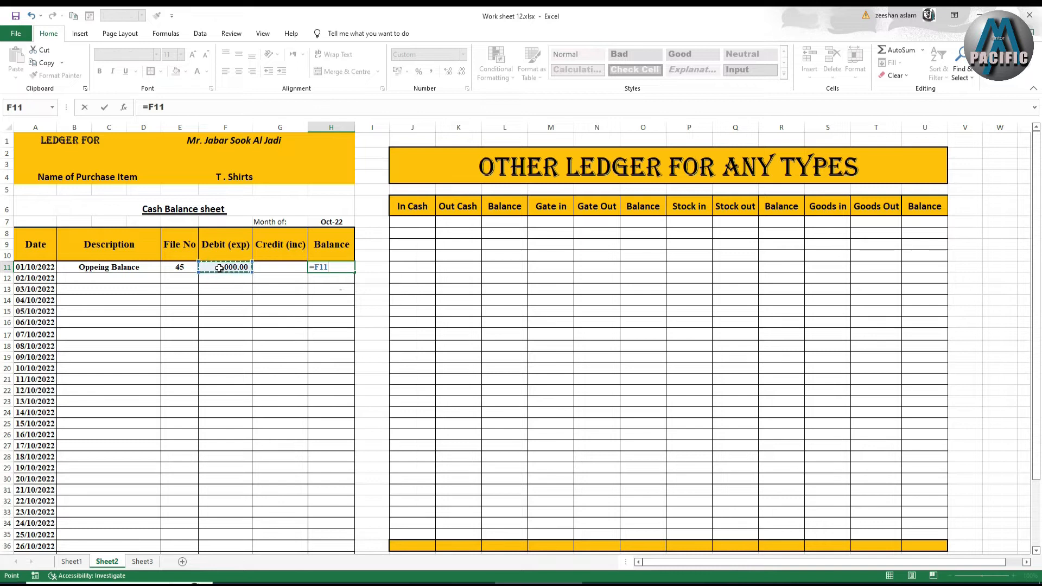
text(-)
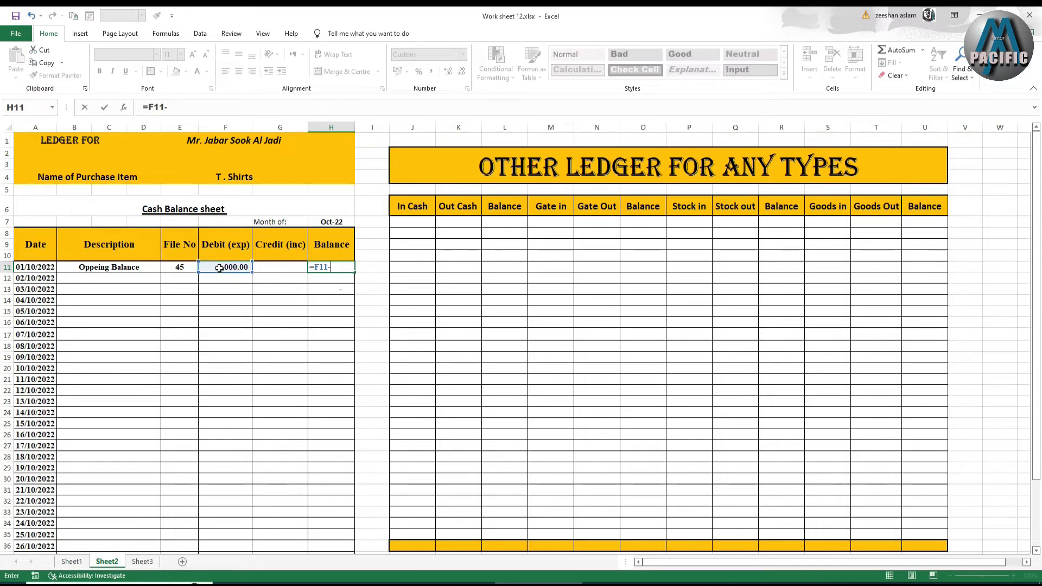
click(265, 264)
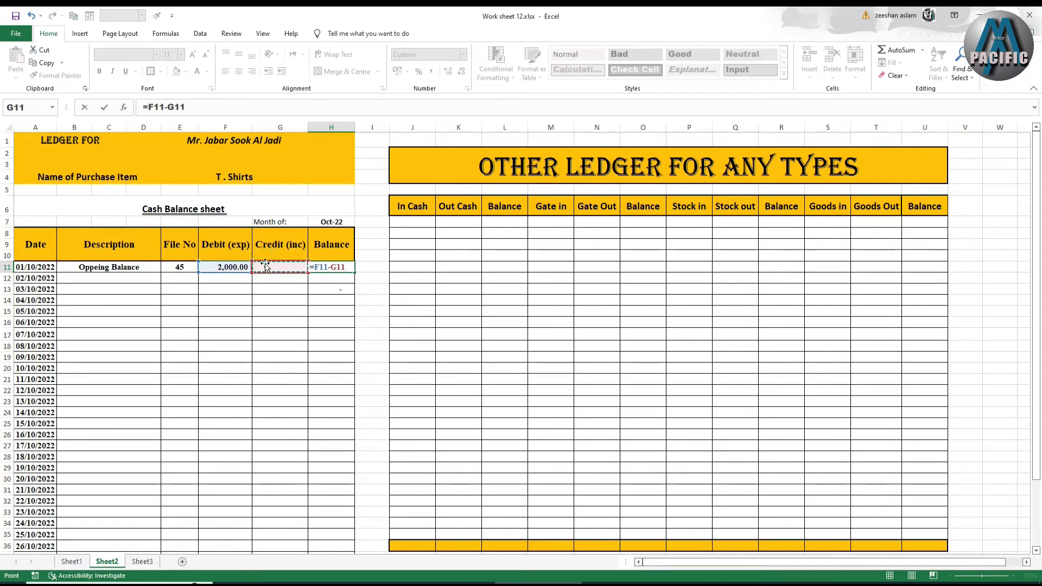
key(Return)
click(348, 267)
click(341, 288)
click(340, 279)
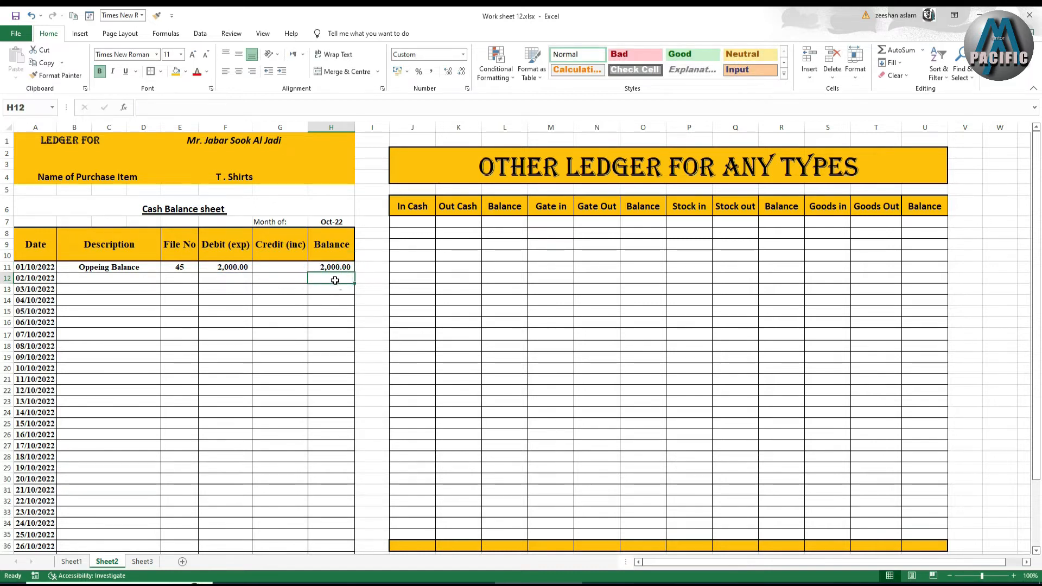
- Enter a credit of 1000 for 02/10/2022 in G12 of the cash ledger
click(276, 279)
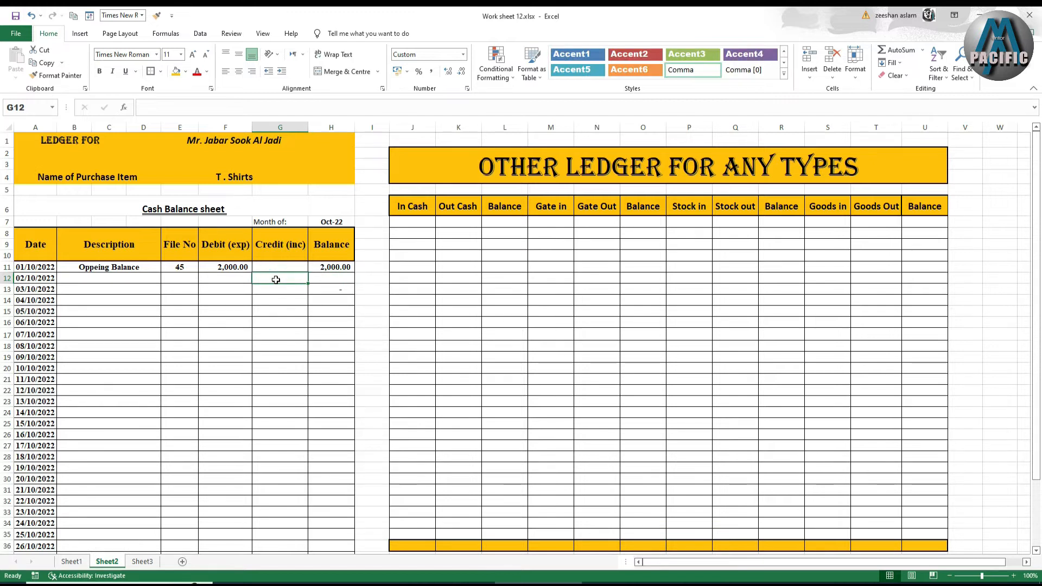
text(1000)
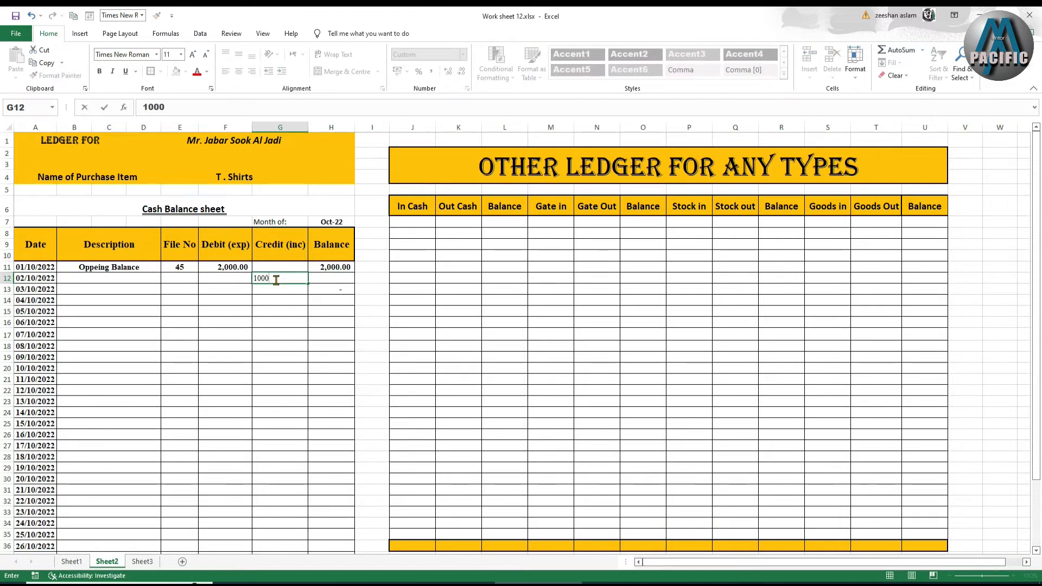
key(Return)
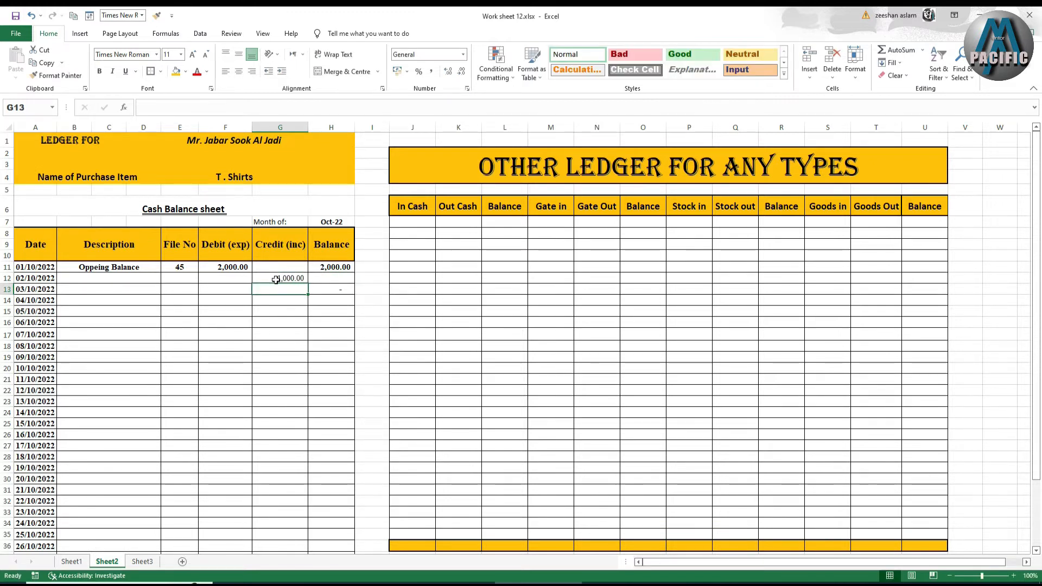
- Fill in the 03/10/2022 row with a debit of 40000, file number 45 and the description "cash"
click(233, 290)
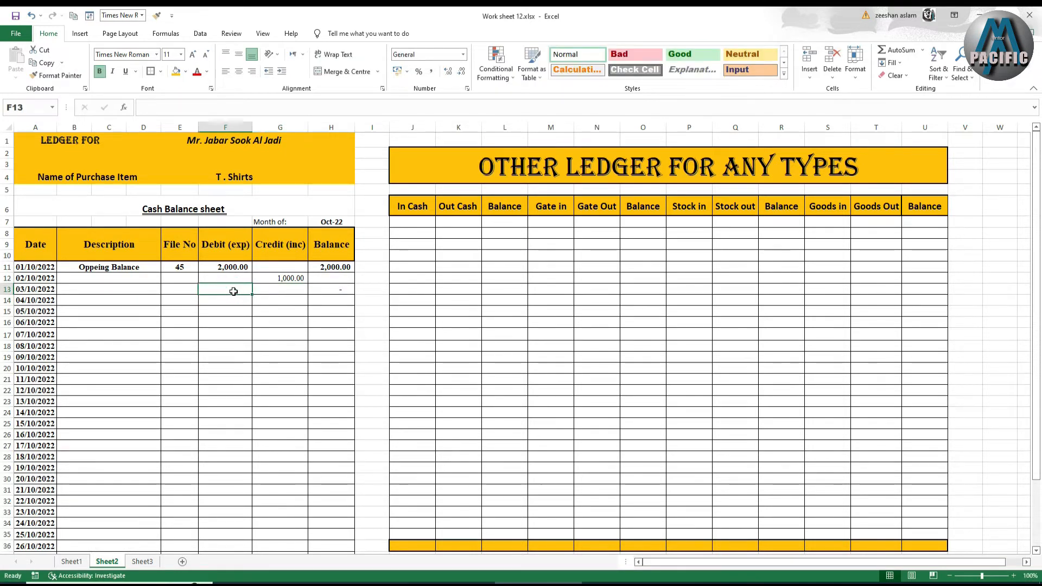
text(40000)
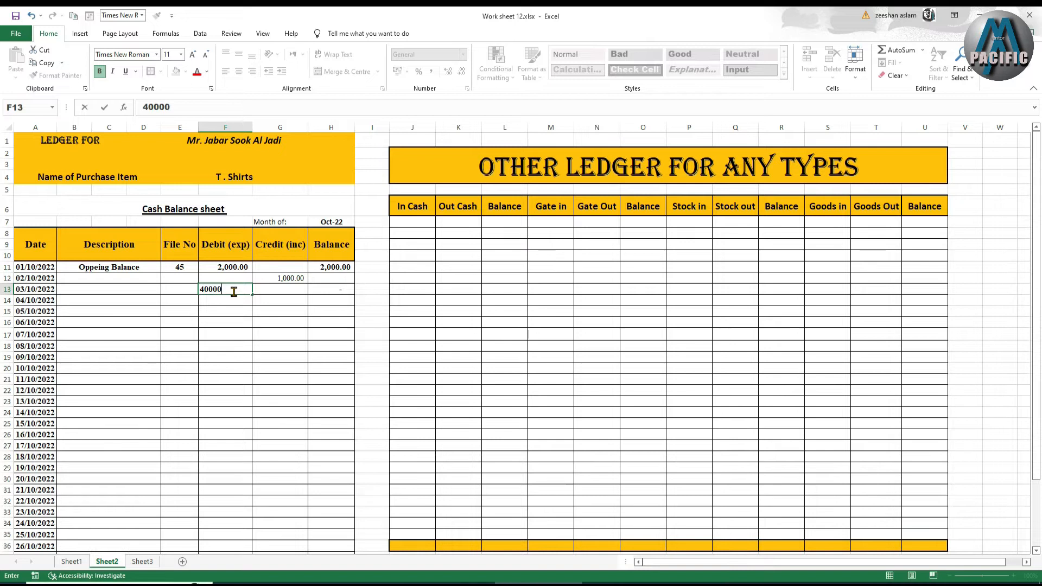
click(256, 297)
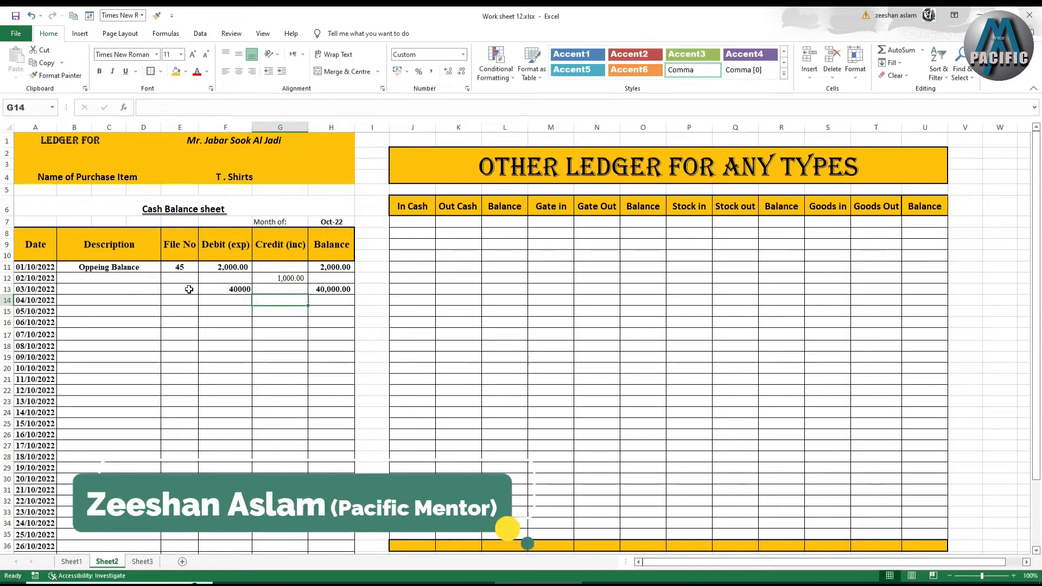
click(189, 288)
text(45)
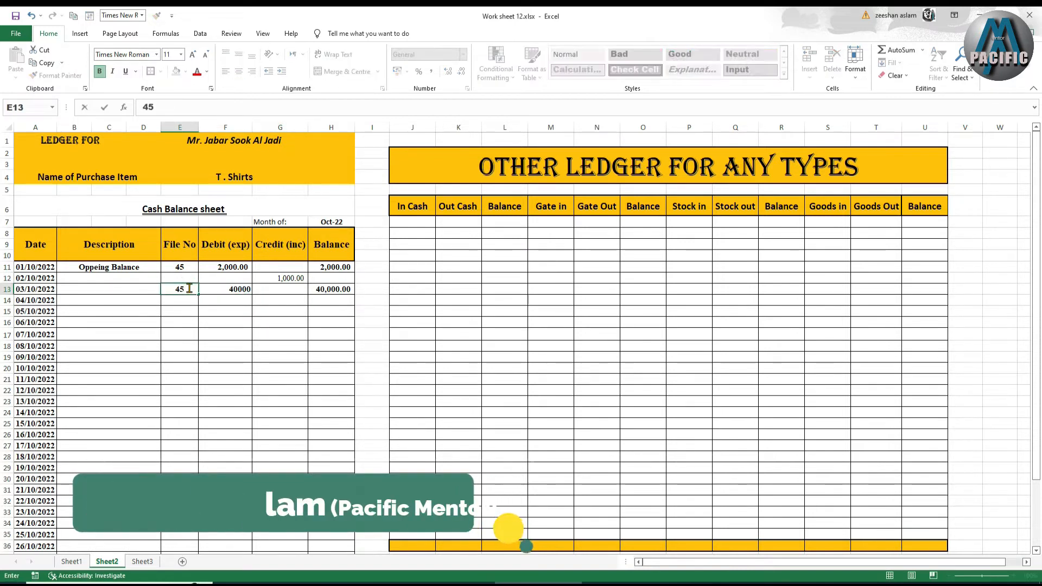
key(Left)
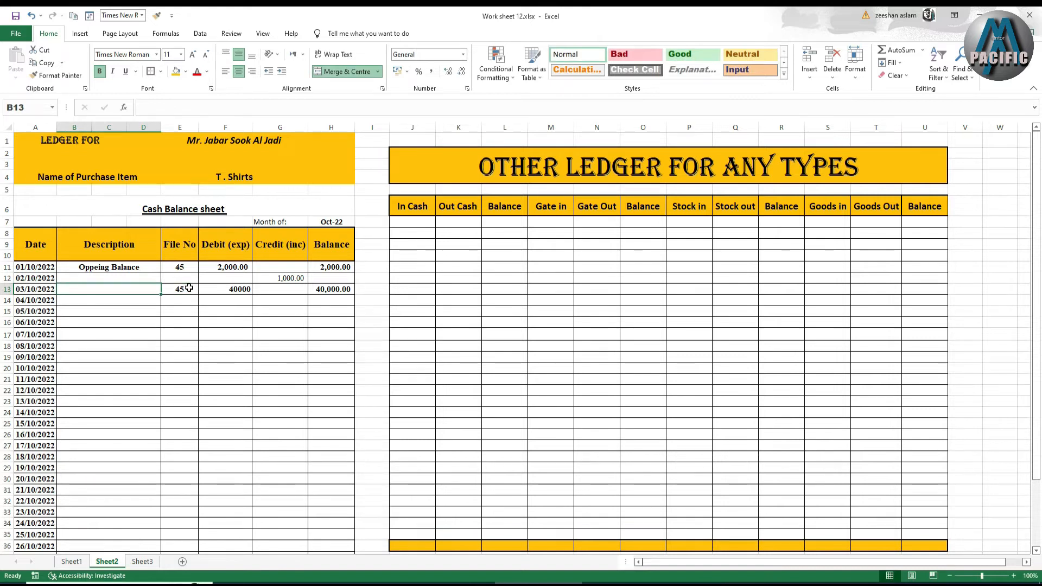
text(cs)
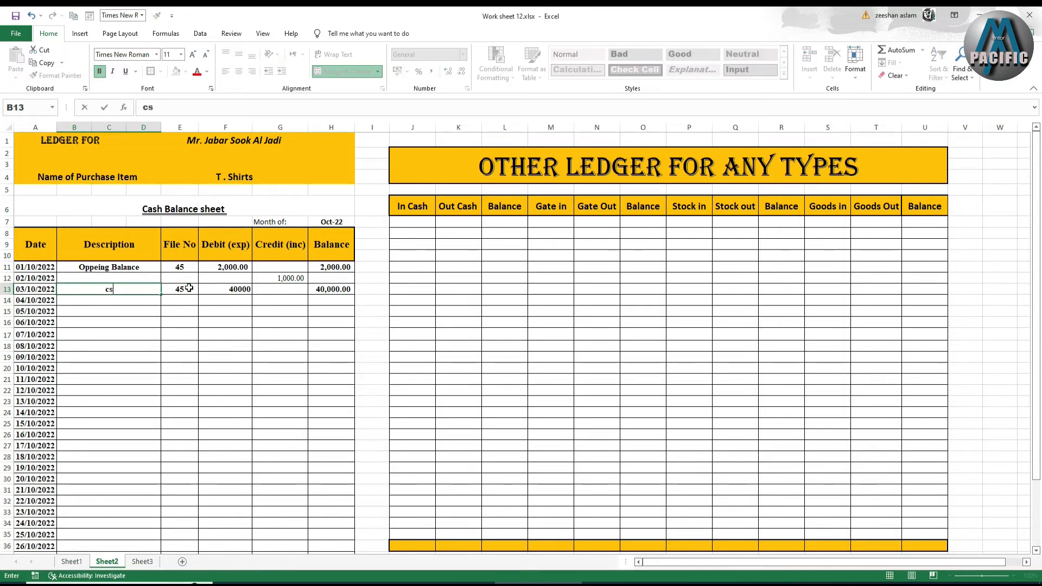
text(h)
key(BackSpace)
key(BackSpace)
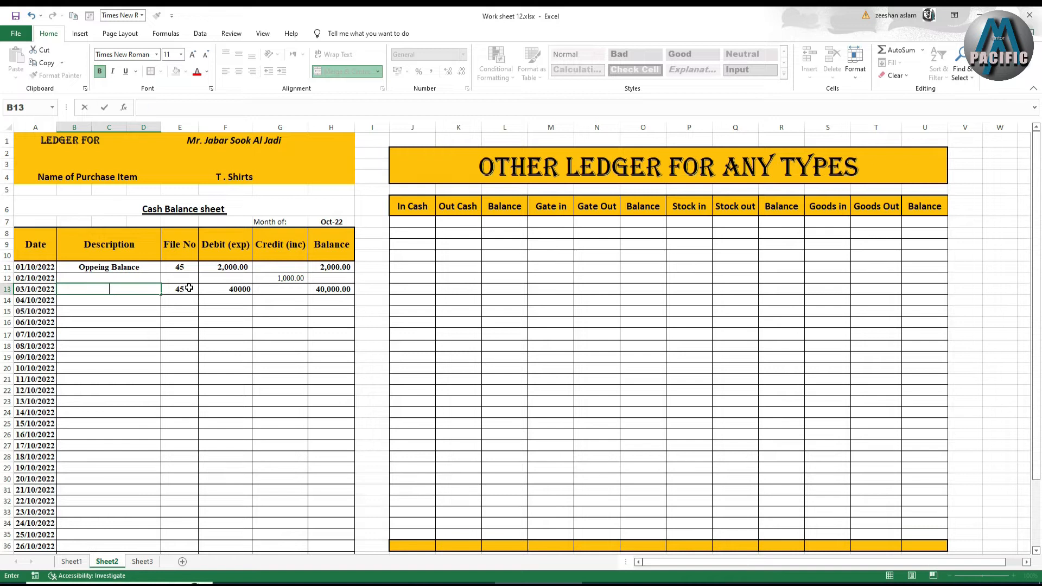
text(ash)
click(240, 330)
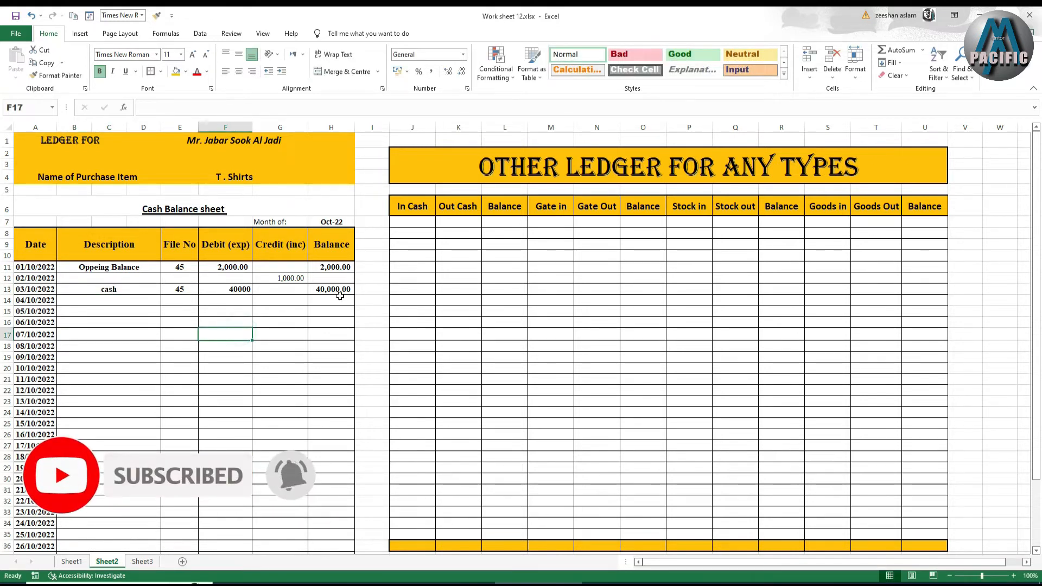
- Inspect the existing balance formula in H13 and clear it from the cell
double_click(335, 290)
click(371, 333)
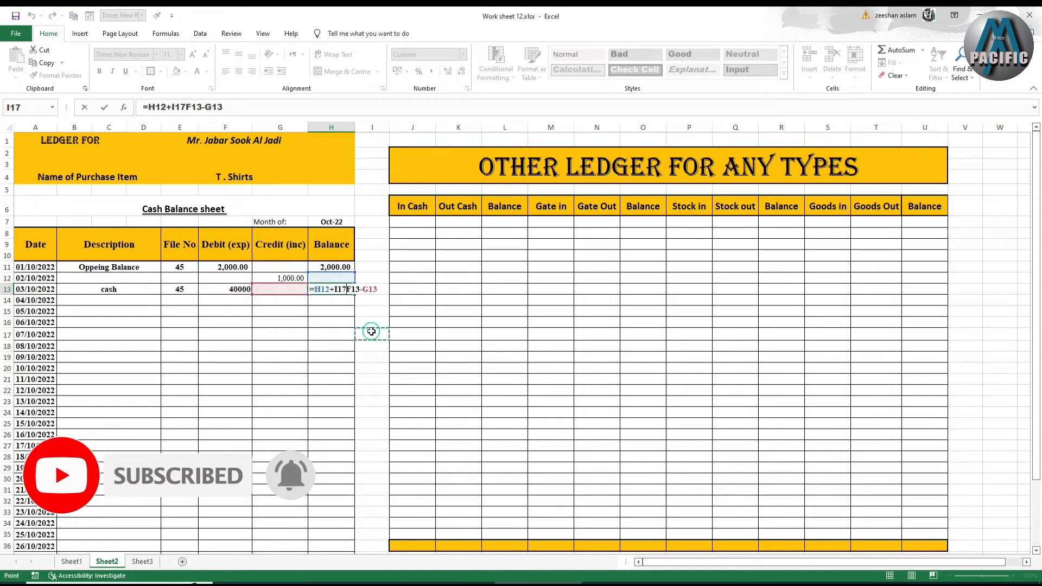
key(Escape)
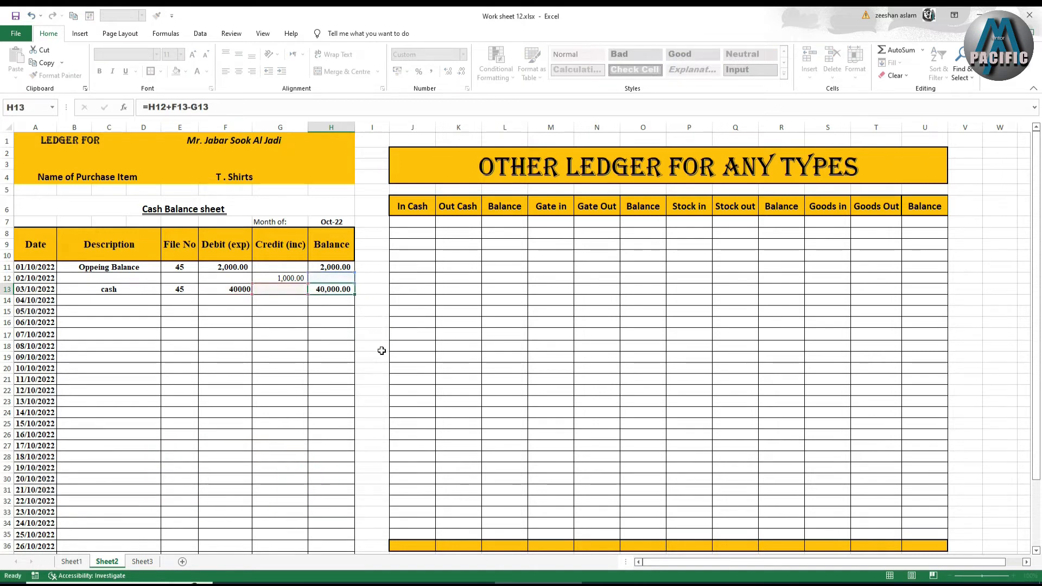
key(Delete)
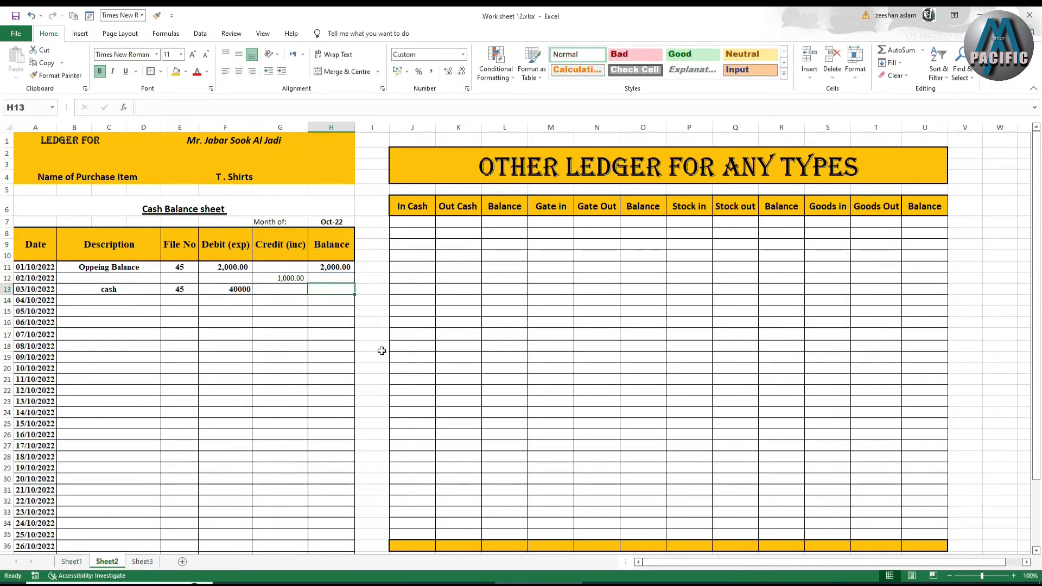
- Enter the running balance formula =H11+F12-G12 in H12 for 02/10/2022
click(300, 287)
click(328, 277)
click(333, 266)
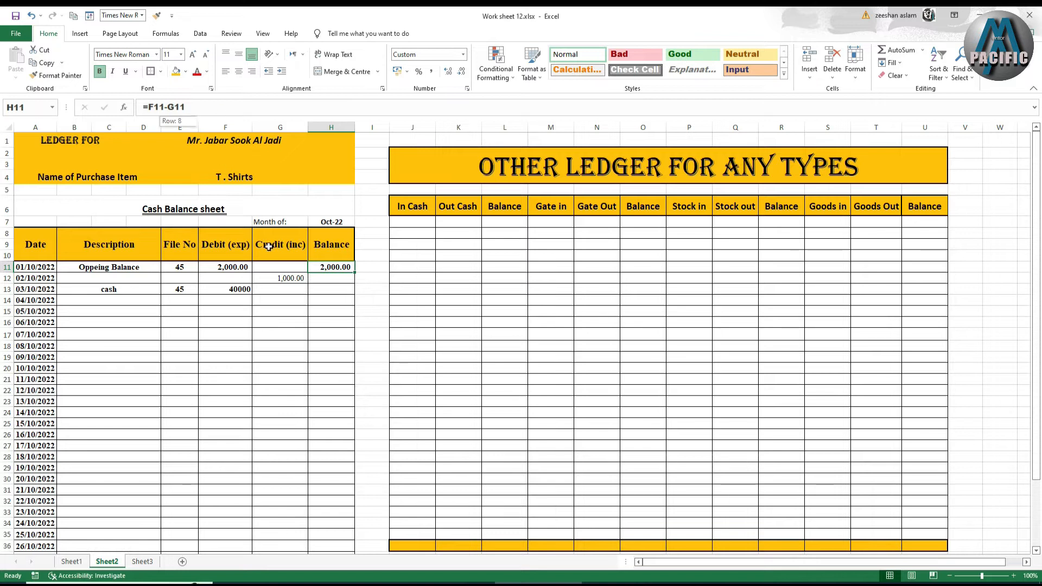
click(337, 281)
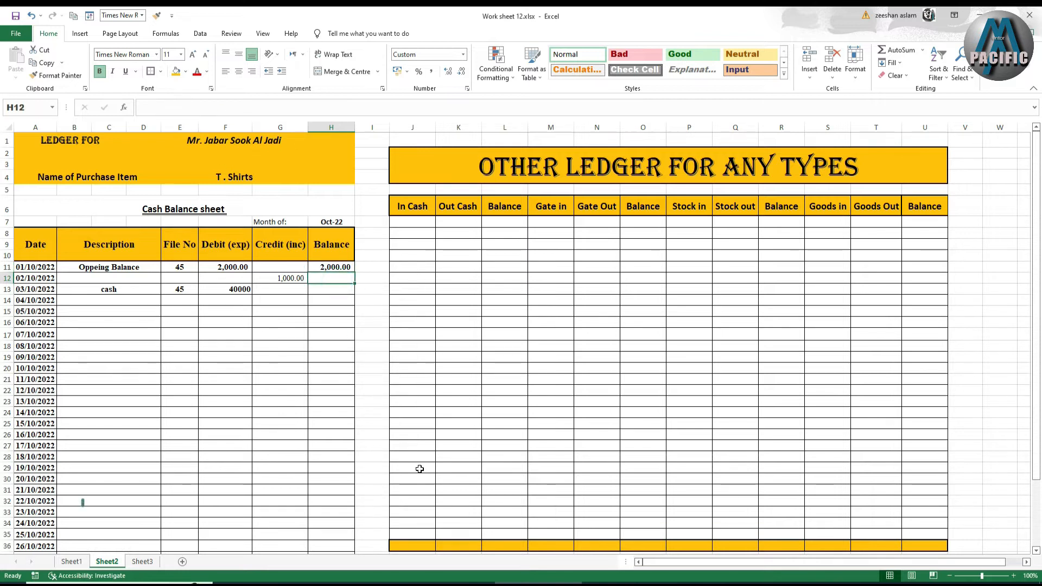
text(=)
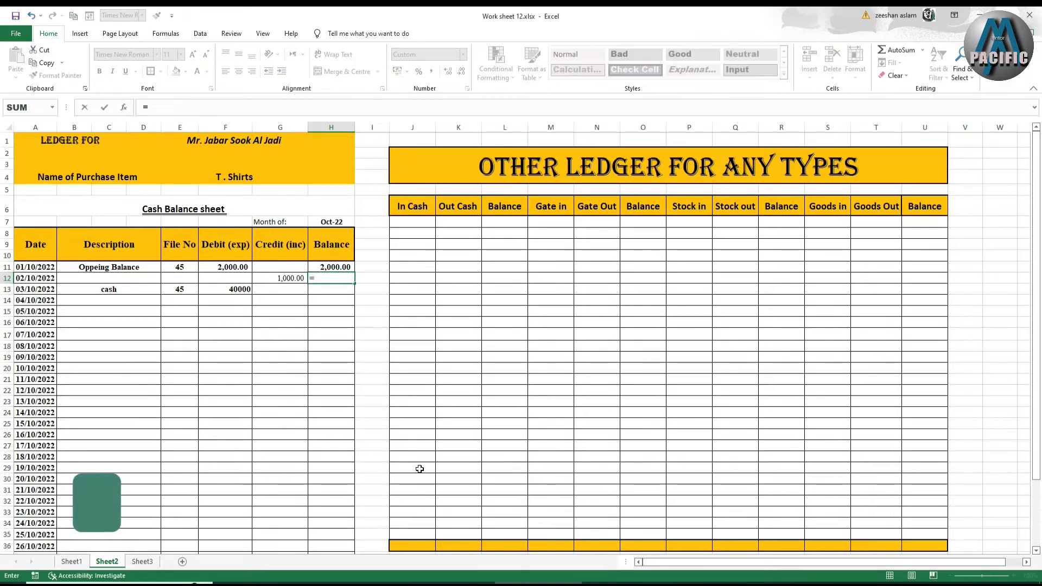
click(327, 267)
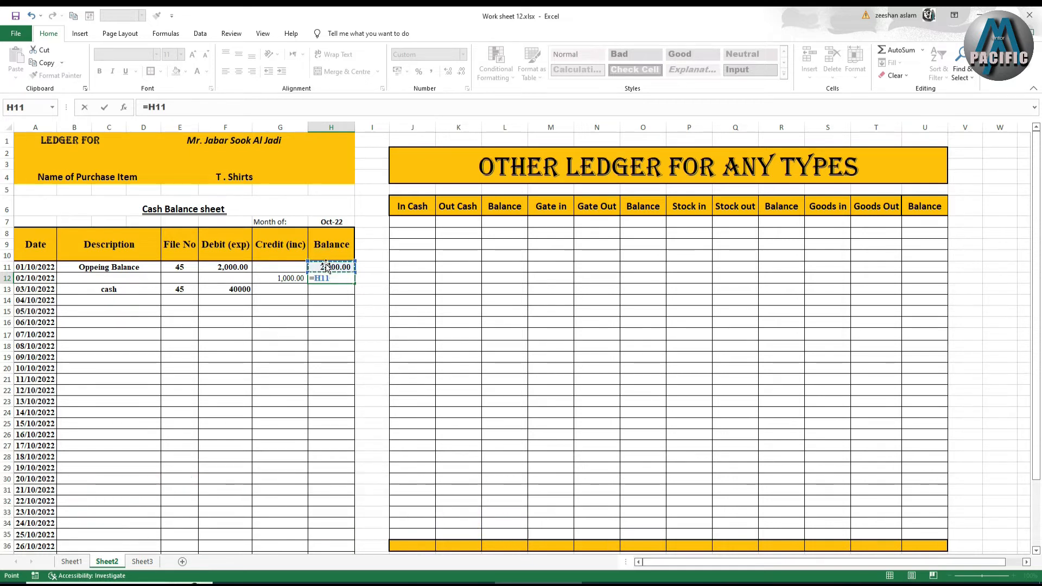
click(235, 278)
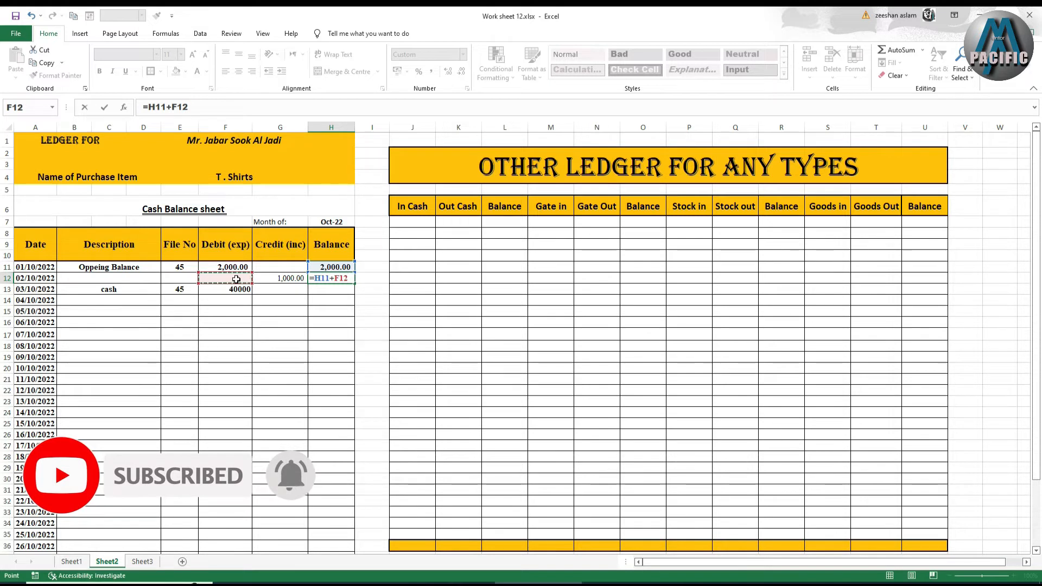
click(279, 278)
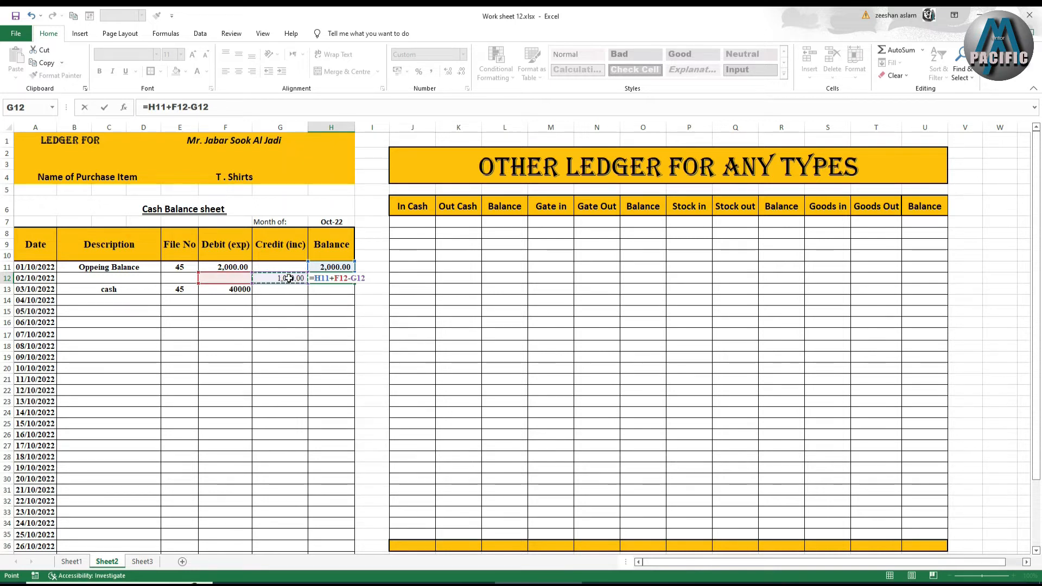
key(Return)
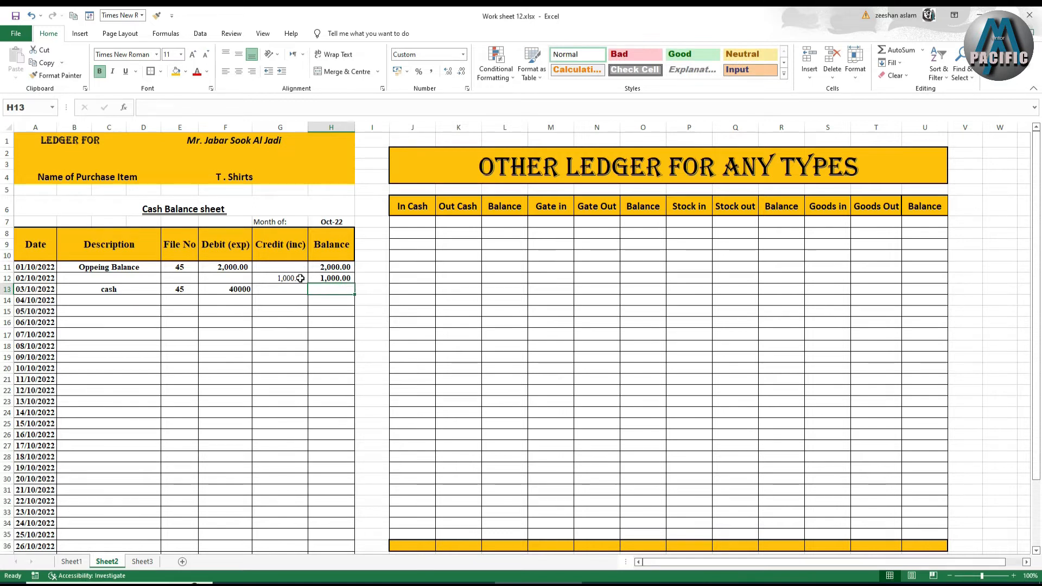
- Copy the running balance formula from H12 down through H41, the 31/10/2022 row
click(325, 280)
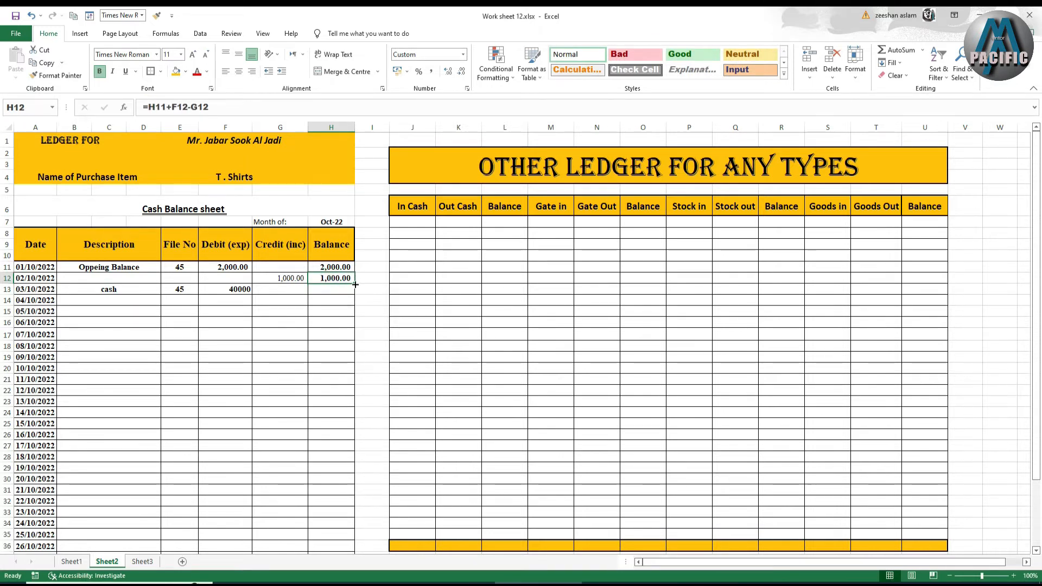
drag(355, 285, 351, 540)
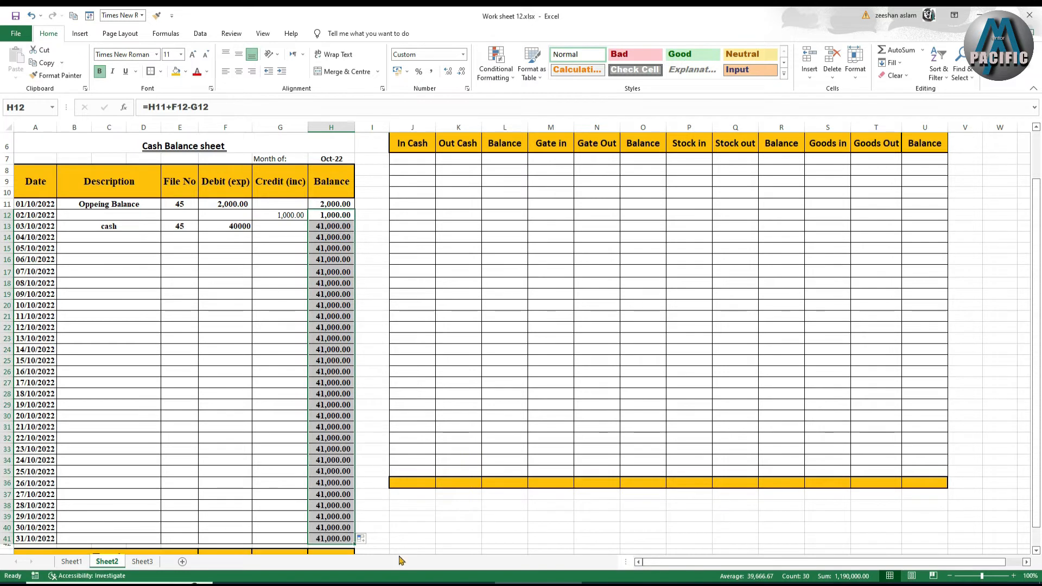
click(339, 365)
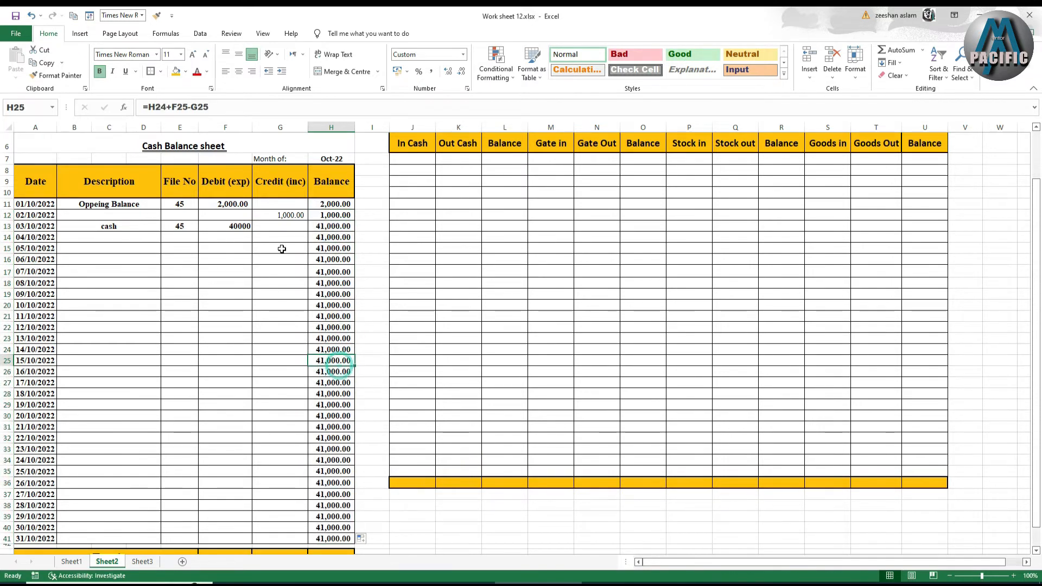
- Apply the comma number style to debit cells F11:F41 and credit cells G11:G41, making the credit cells bold
drag(226, 204, 223, 538)
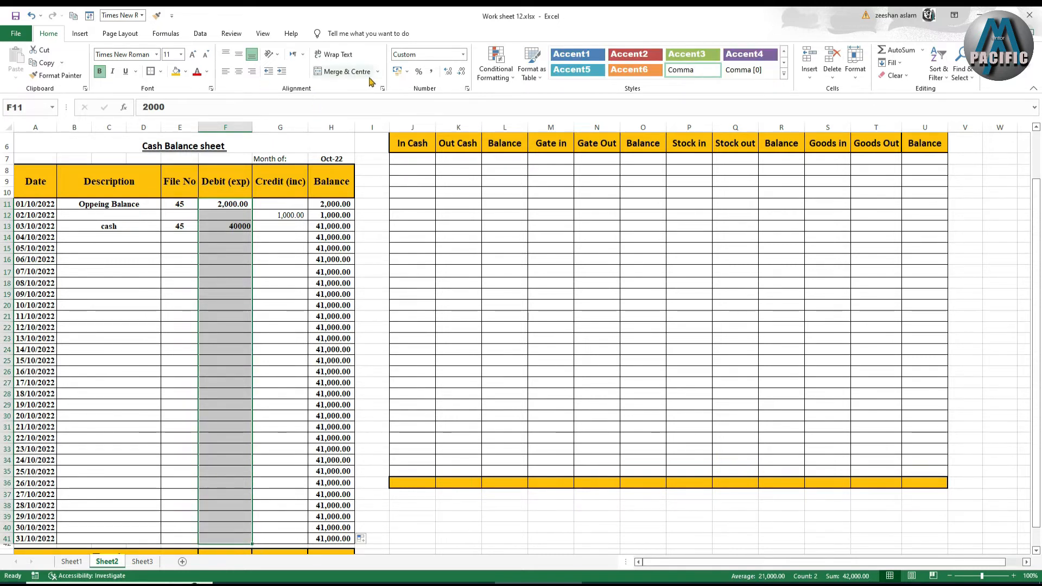
click(430, 71)
drag(284, 215, 275, 537)
click(100, 71)
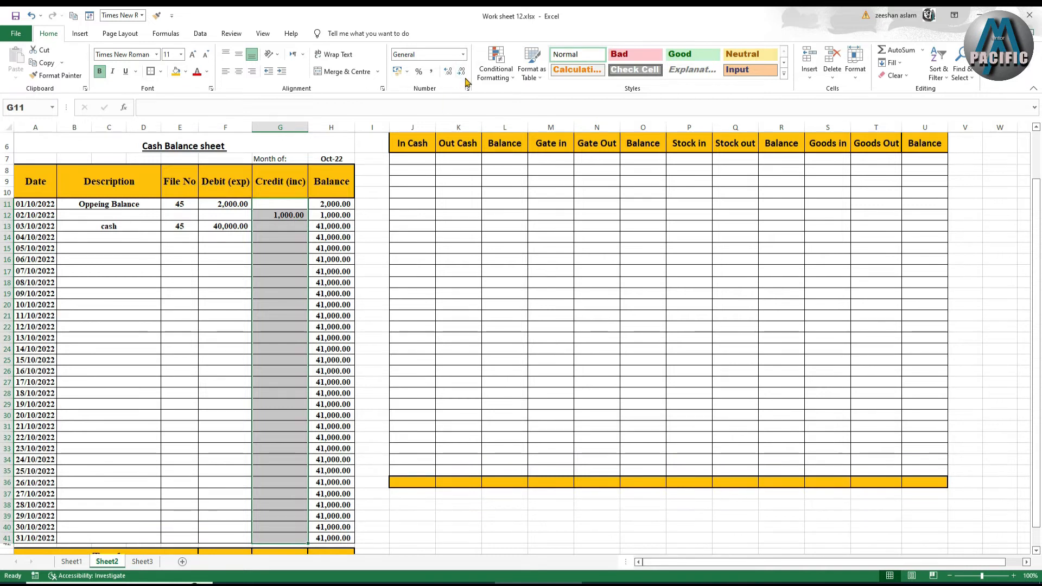
click(431, 72)
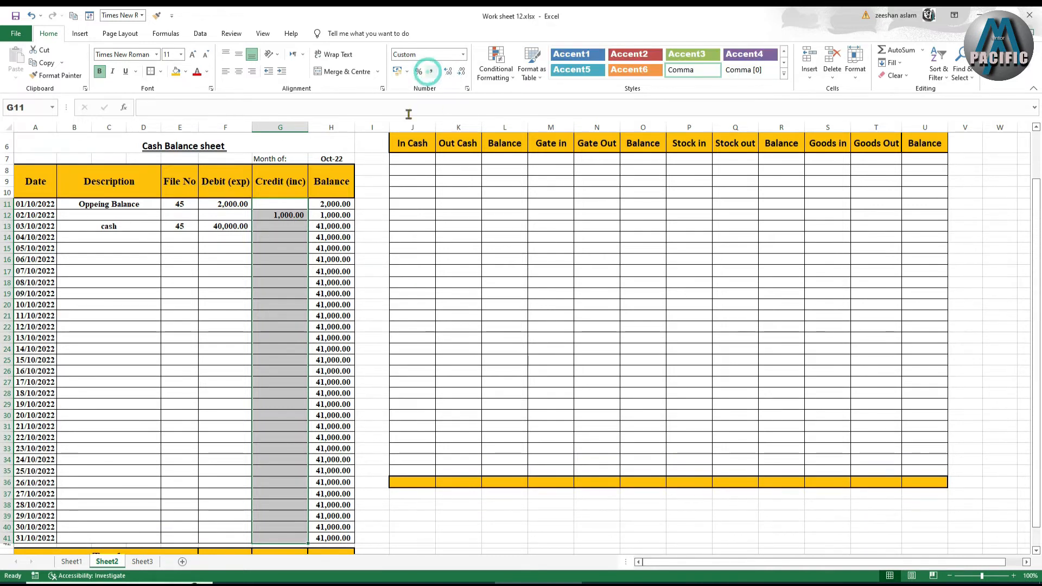
click(296, 248)
click(266, 227)
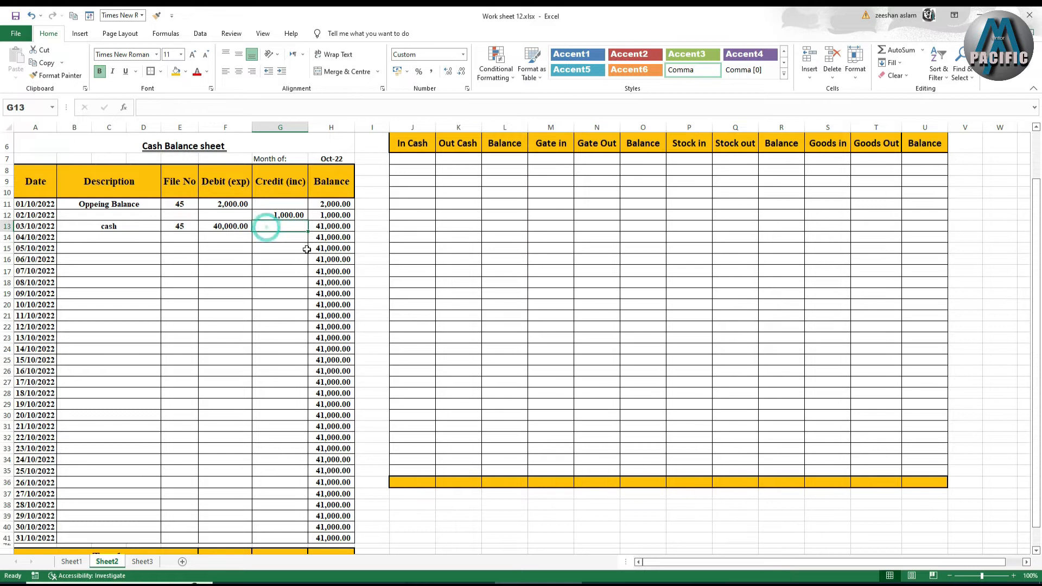
key(Return)
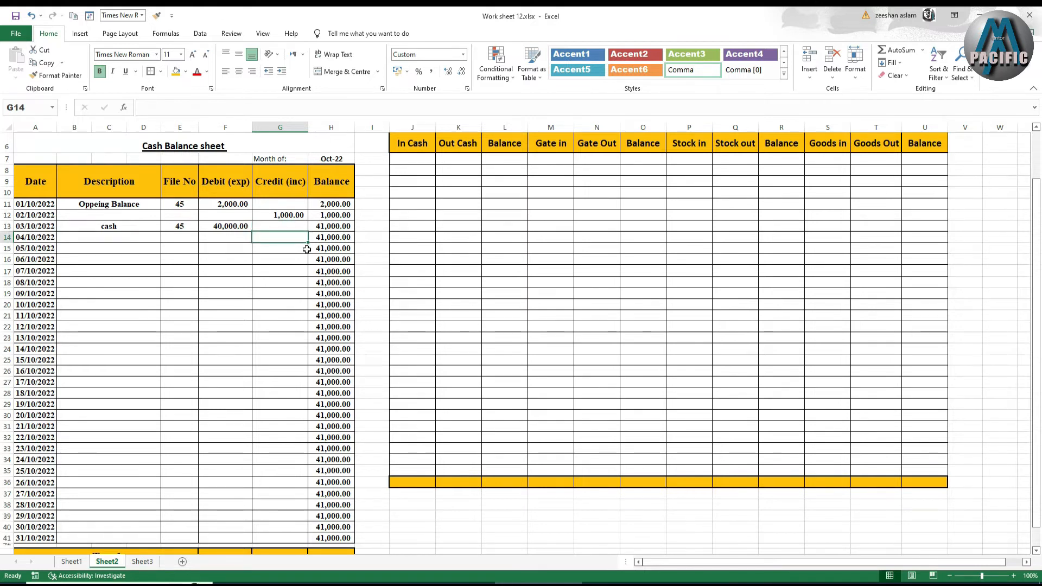
- Enter a credit of 30000 in G14 for 04/10/2022
text(30,00)
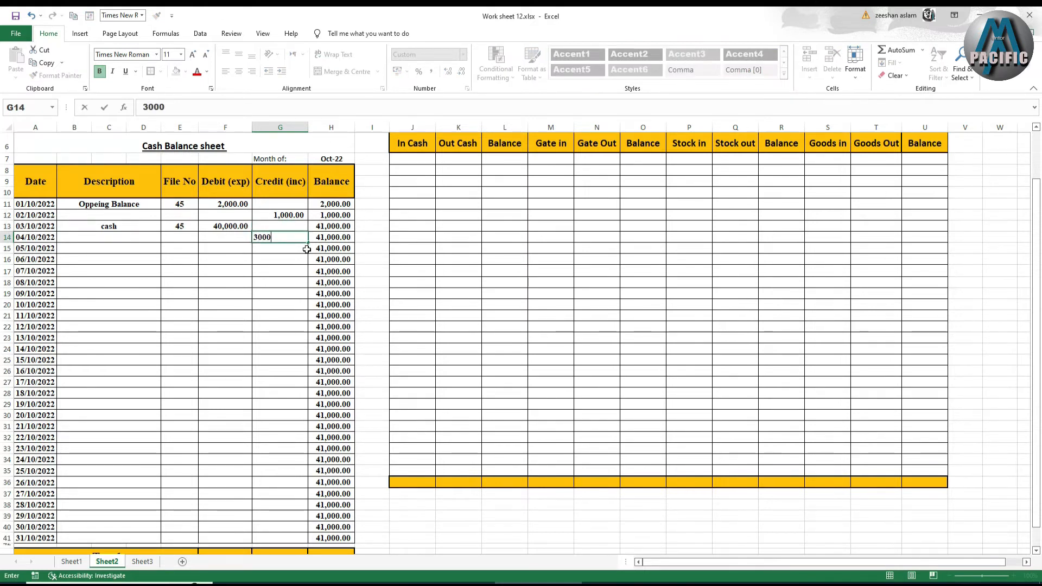
text(0)
key(Return)
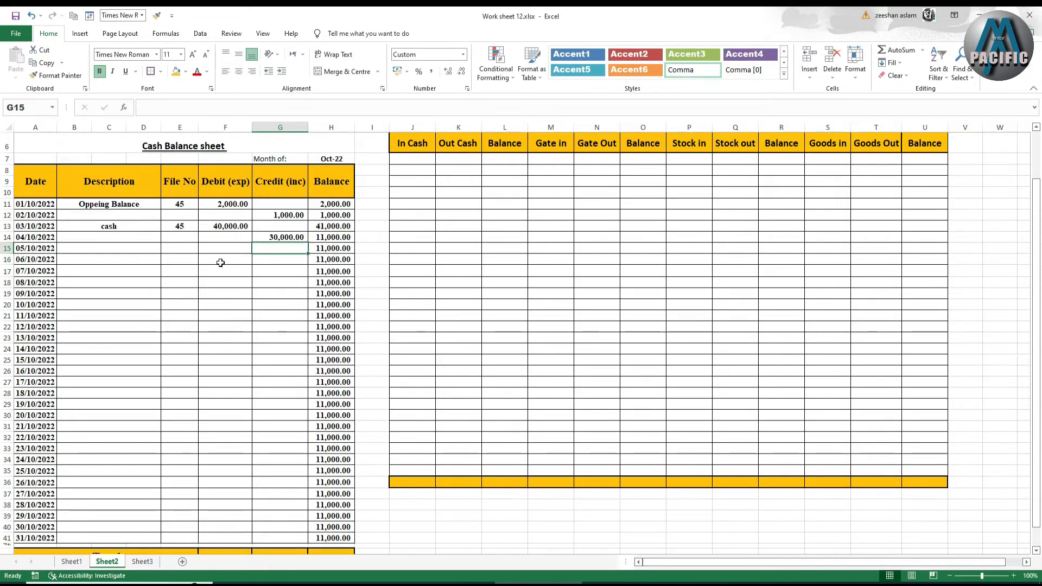
- Enter file number 49 in E15 for 05/10/2022 and change the file number in E13 to 46
click(186, 248)
text(4)
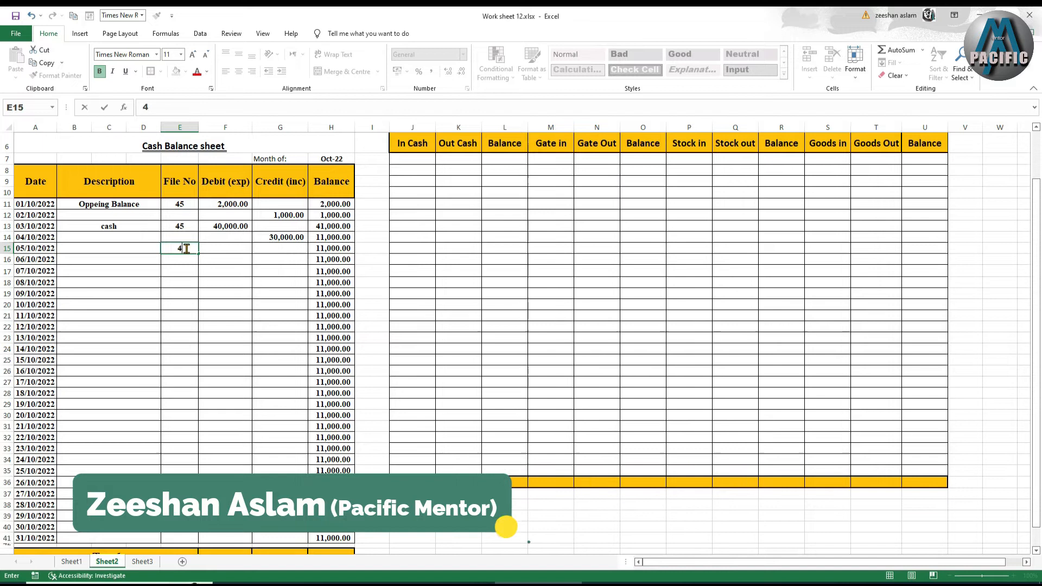
text(9)
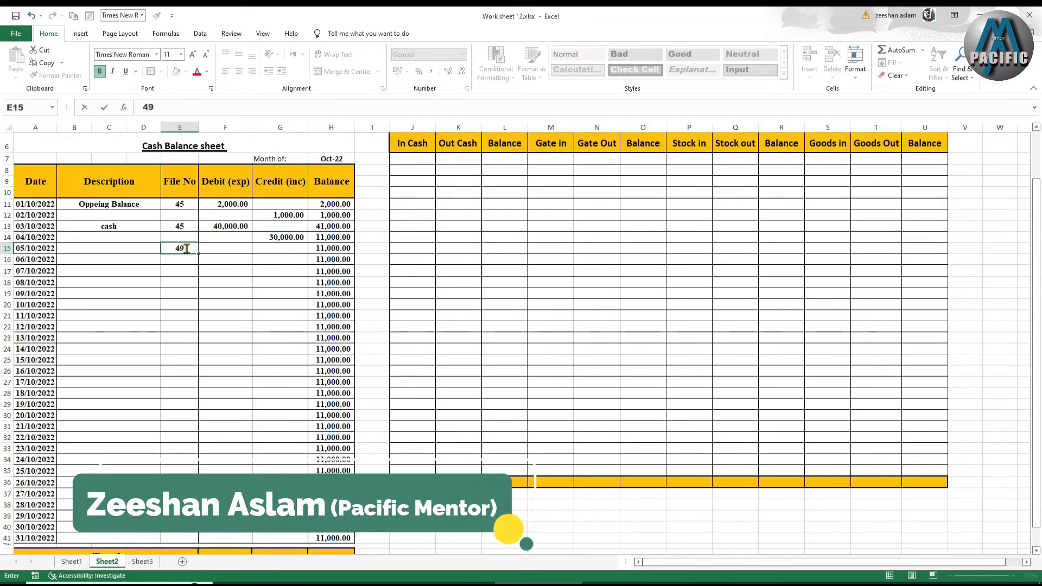
double_click(192, 226)
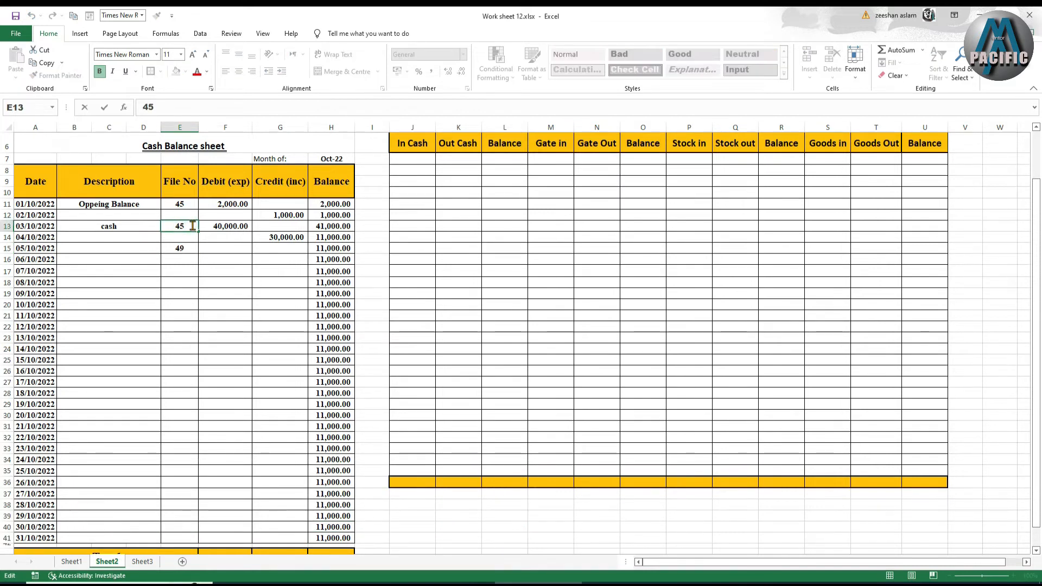
text(6)
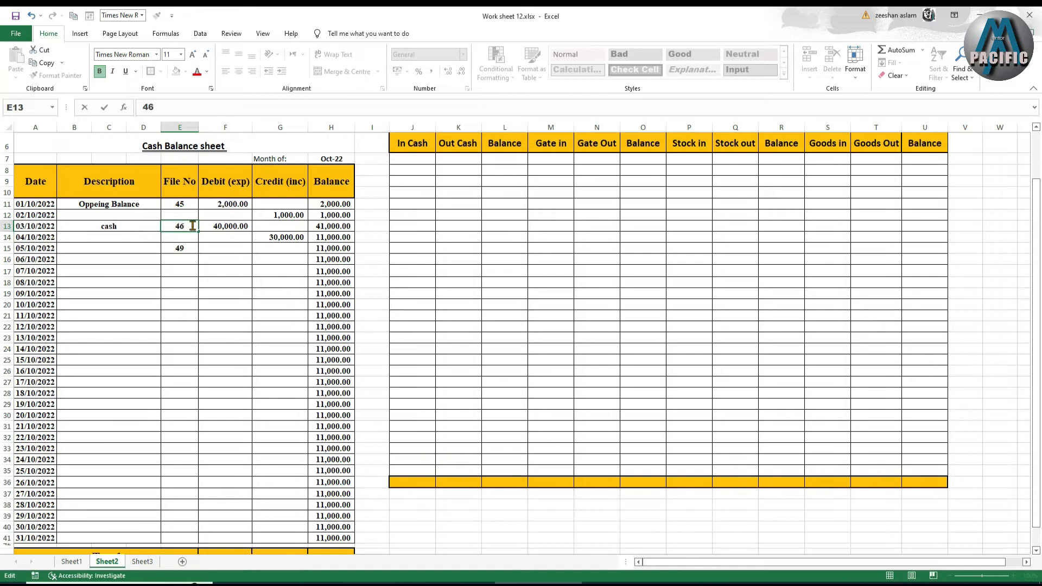
click(268, 292)
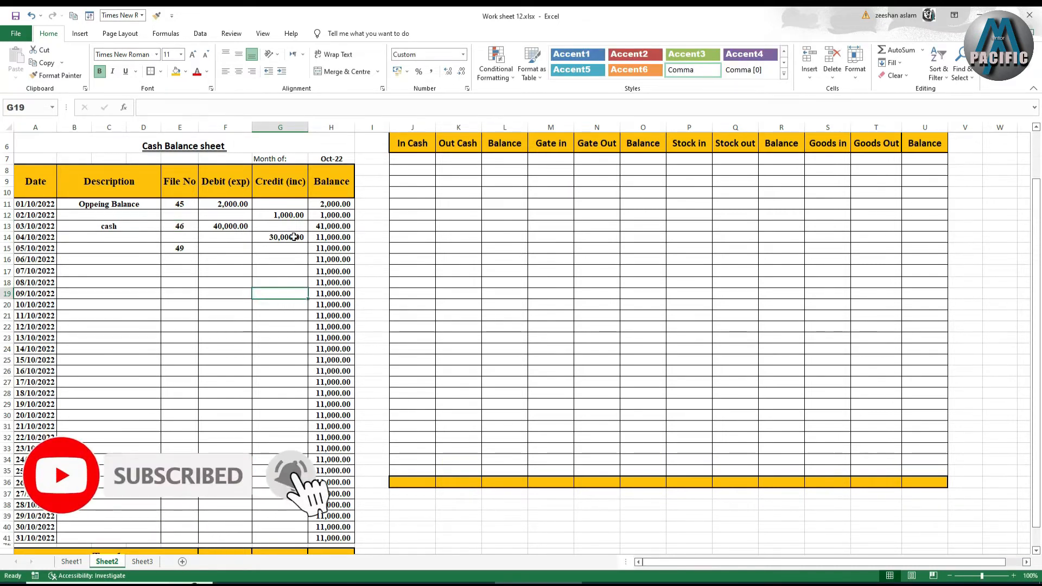
- Try totalling the Balance column with =SUM(H11:H41) in the Total row cell H43, and clear the formula again
scroll(311, 409, down, 2)
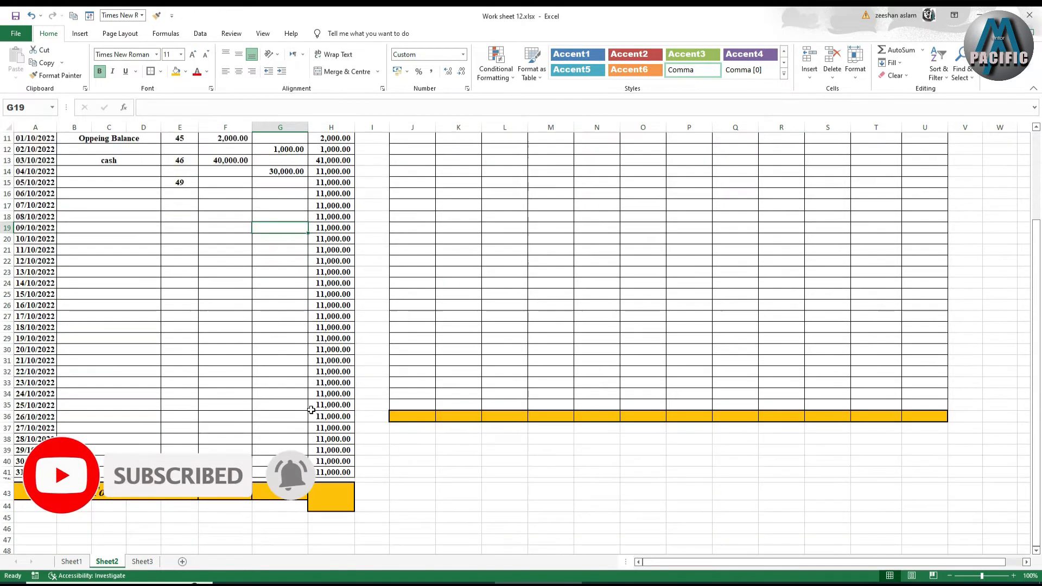
click(327, 492)
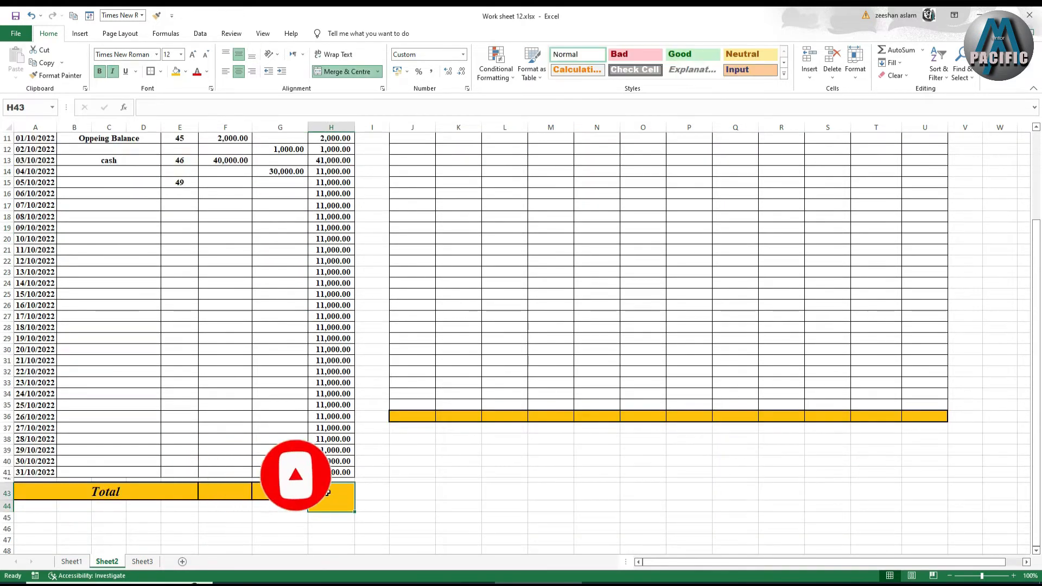
scroll(322, 372, up, 2)
drag(332, 202, 328, 507)
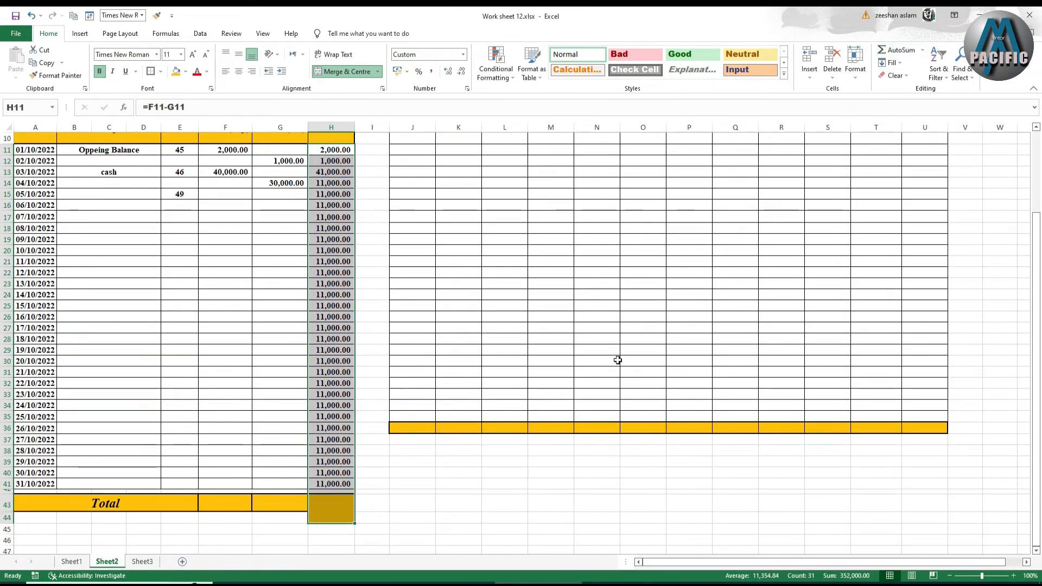
click(327, 511)
text(=)
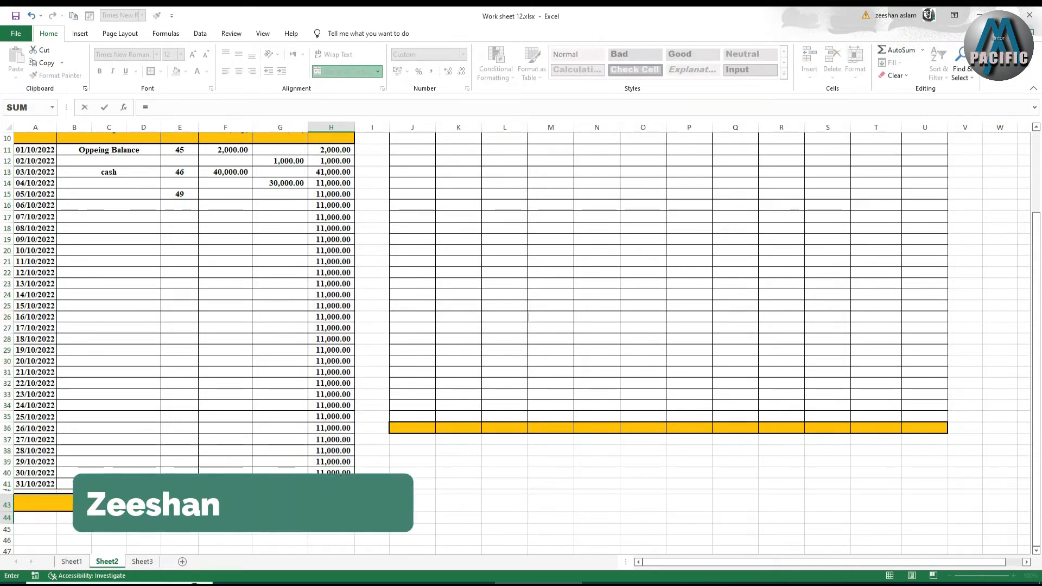
text(s)
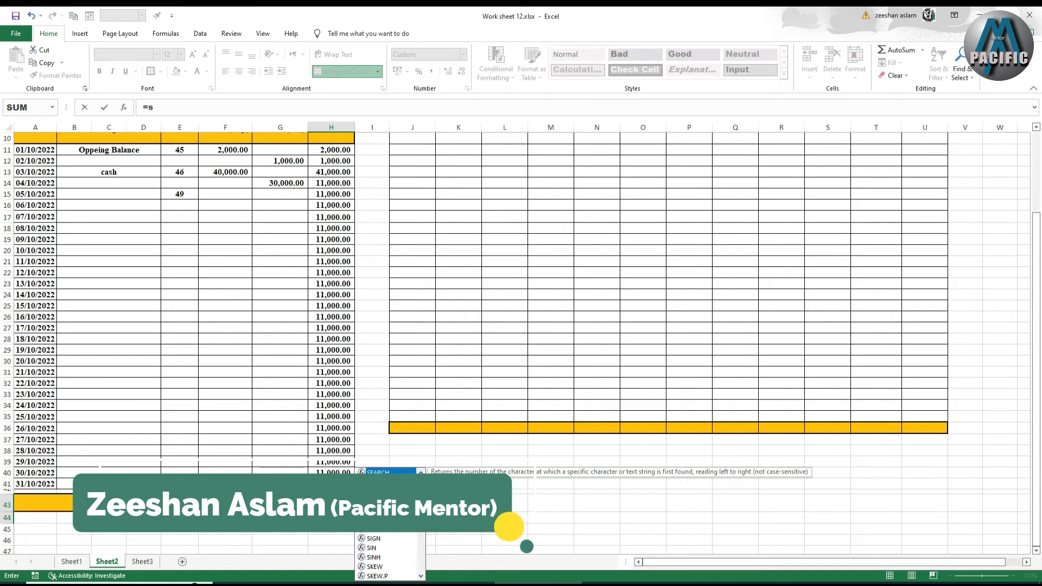
text(um()
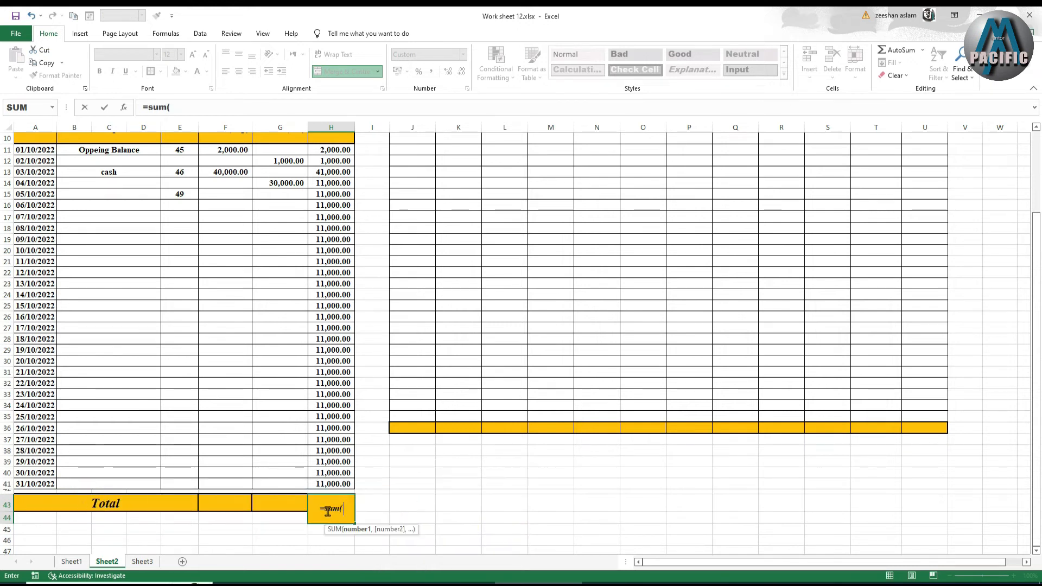
click(331, 150)
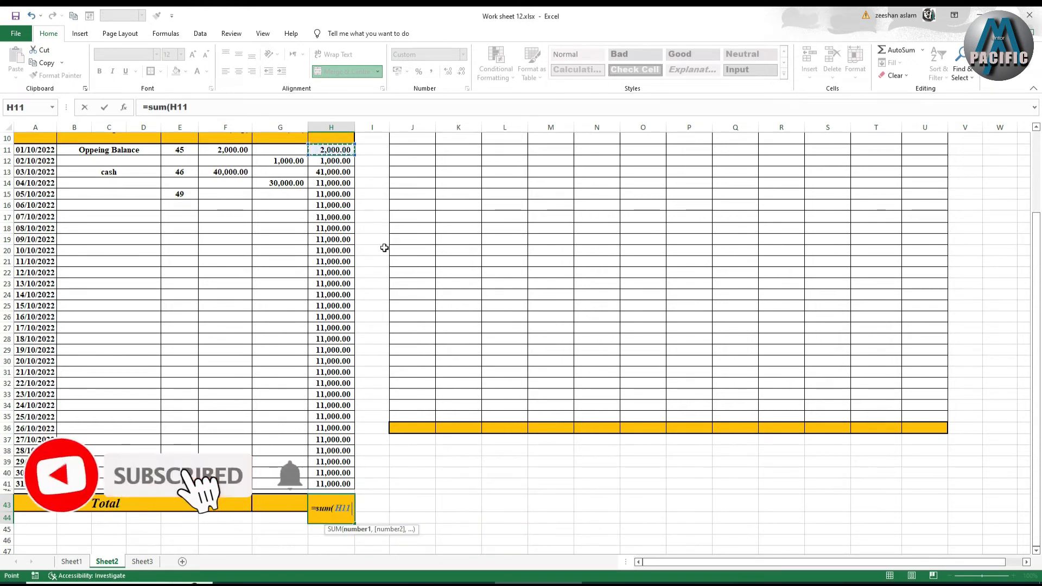
key(F8)
key(BackSpace)
key(BackSpace)
key(BackSpace)
click(339, 484)
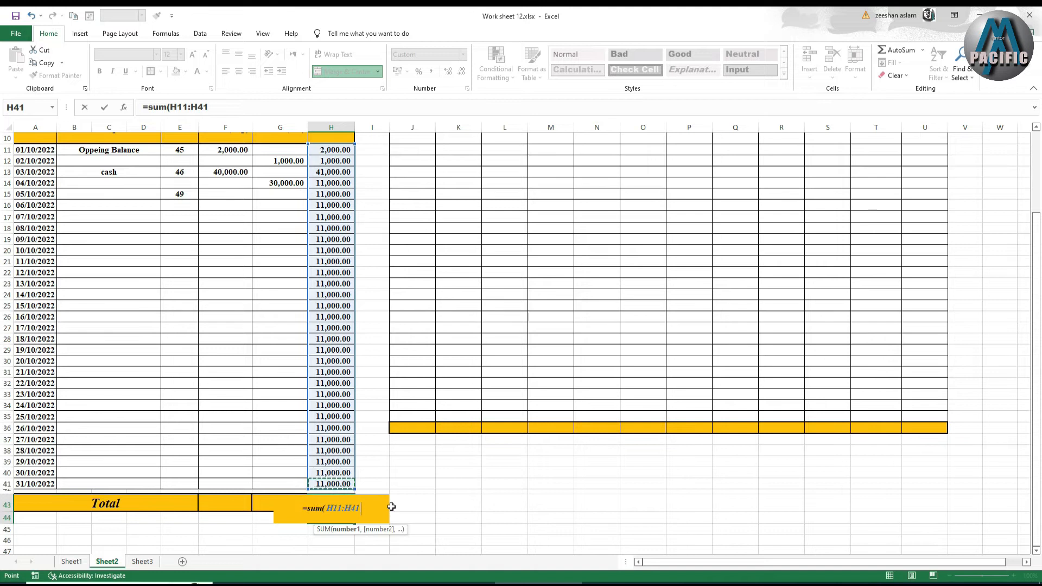
text())
key(Return)
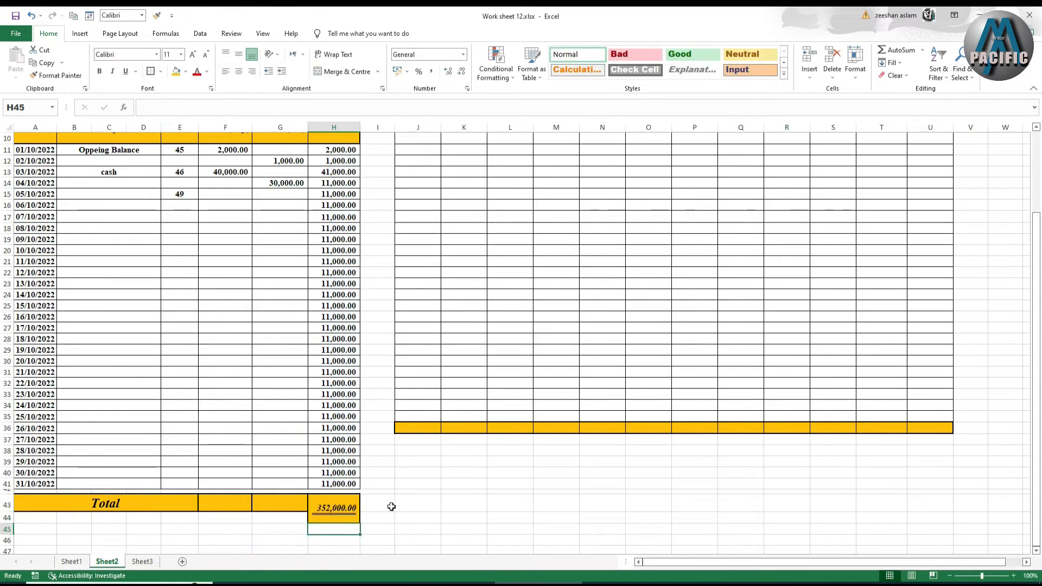
click(322, 511)
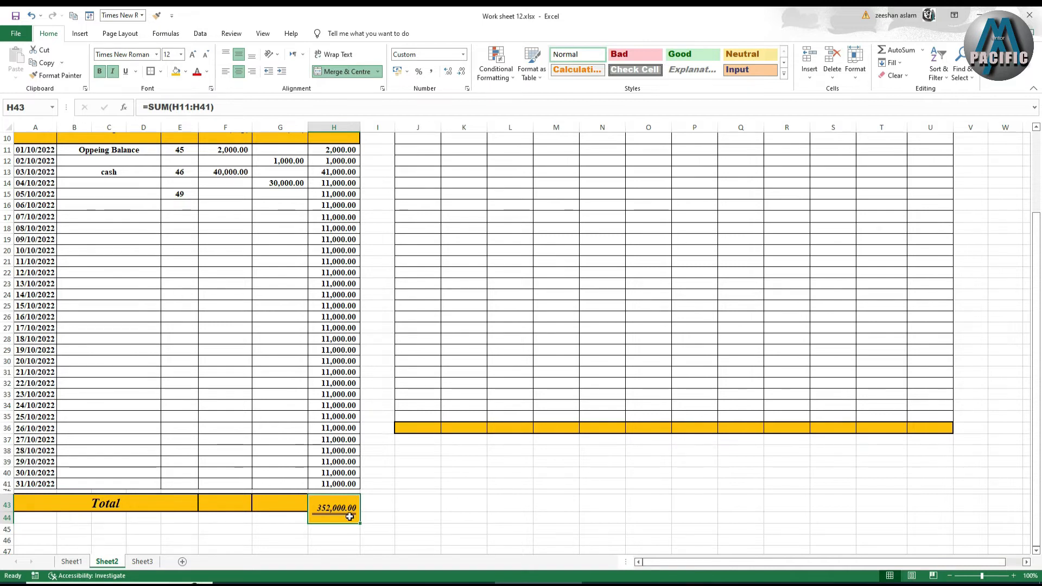
key(Delete)
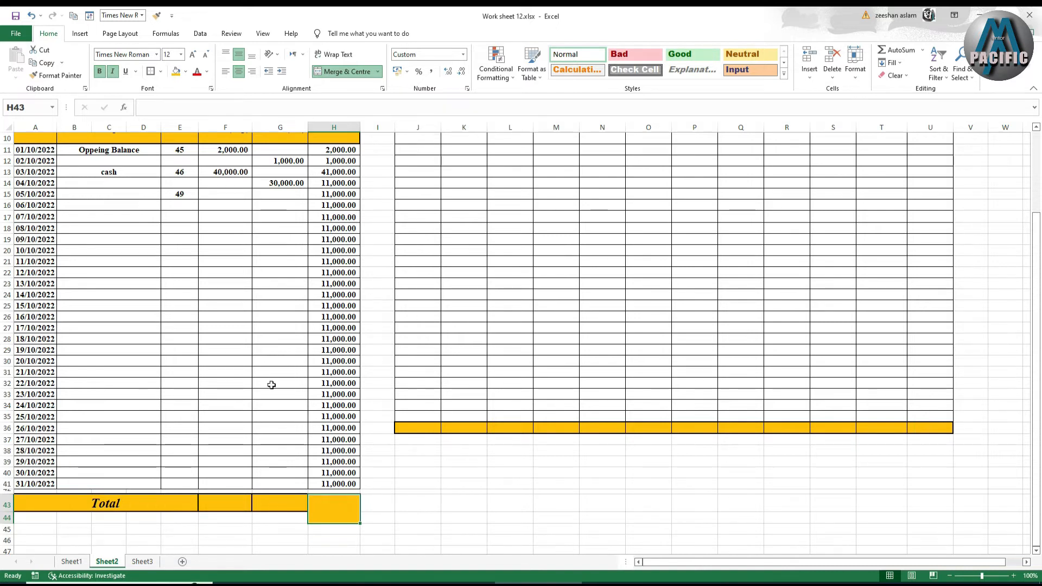
- Total the Debit (exp) column by entering =SUM(F11:F41) in the Total row cell F43
scroll(292, 152, up, 1)
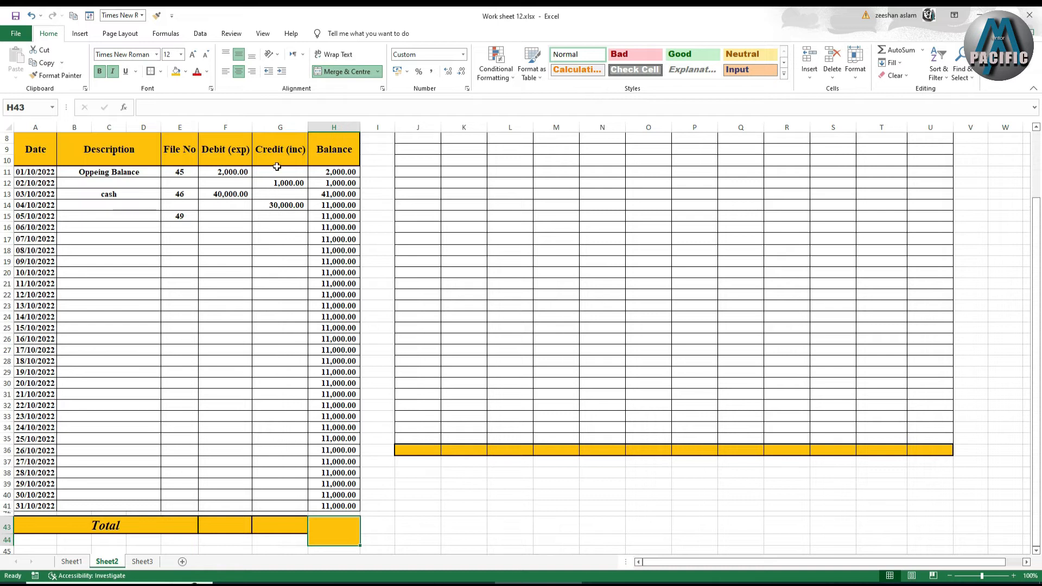
click(233, 524)
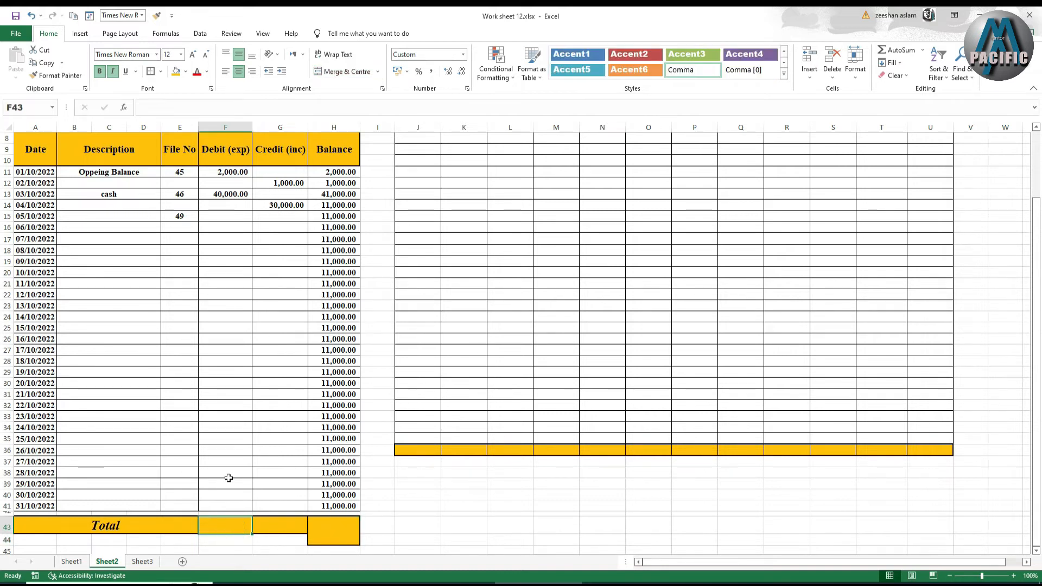
text(=)
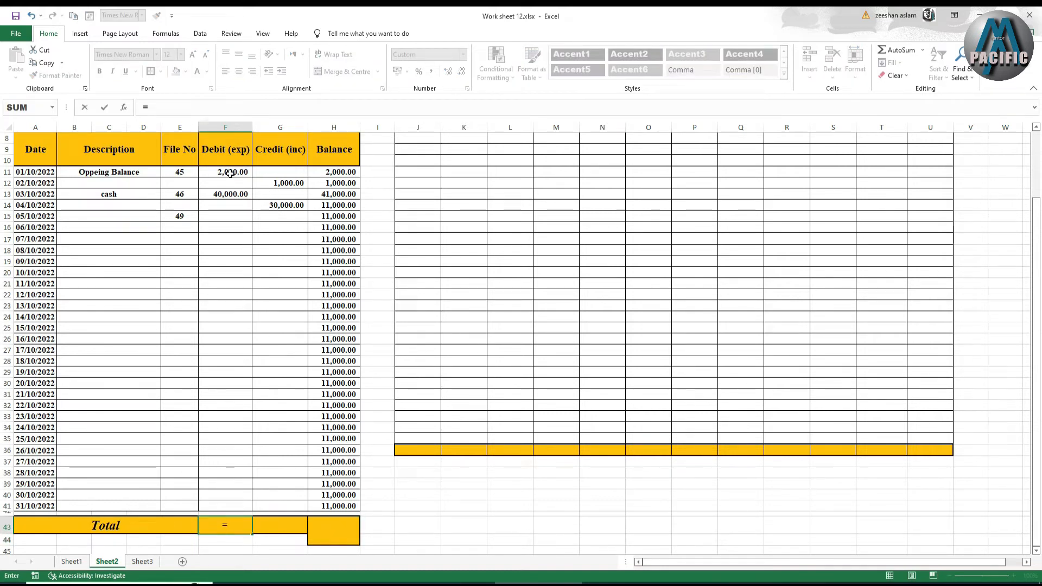
text(su)
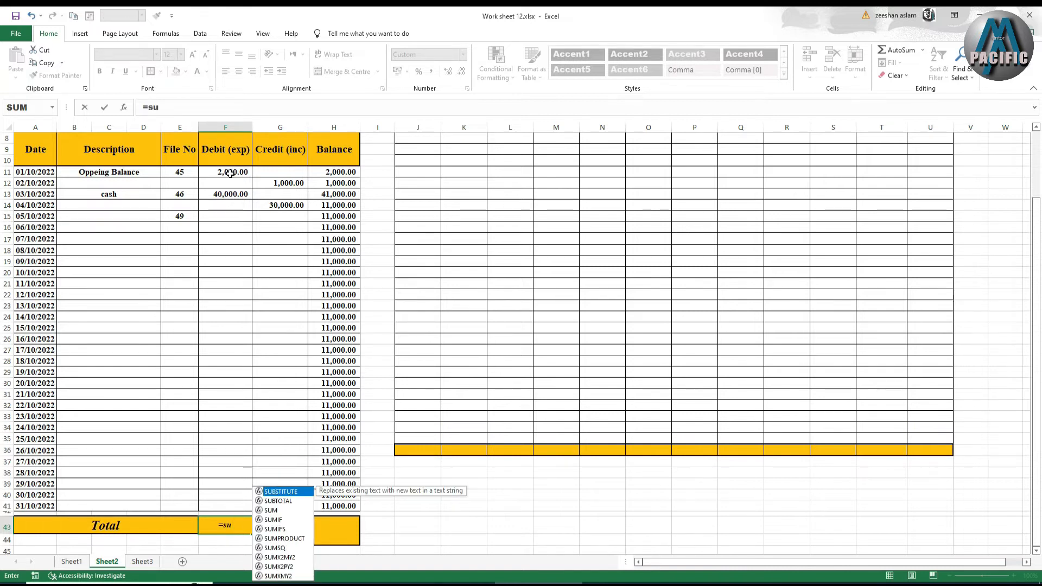
text(m()
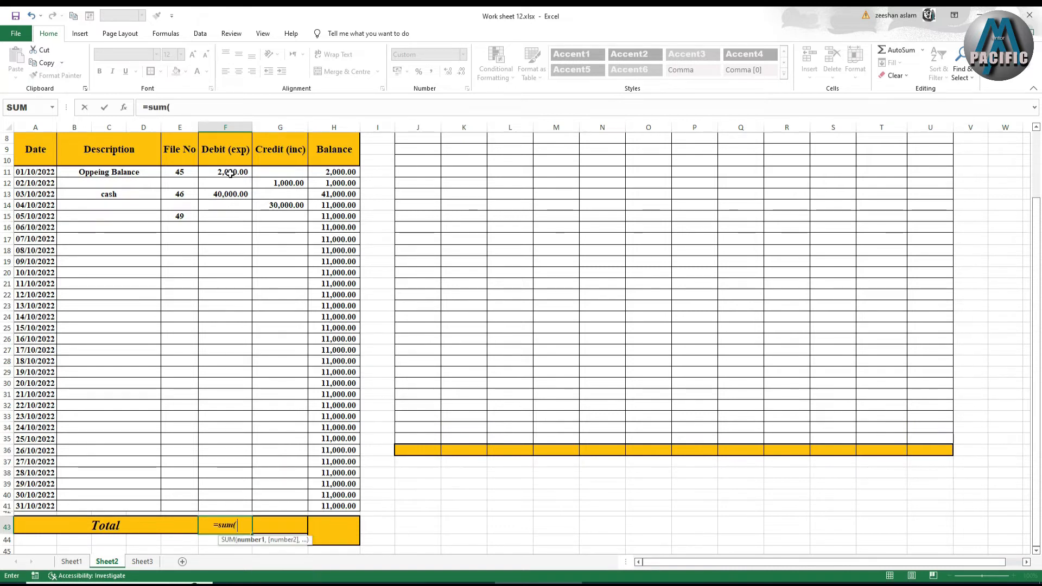
click(237, 172)
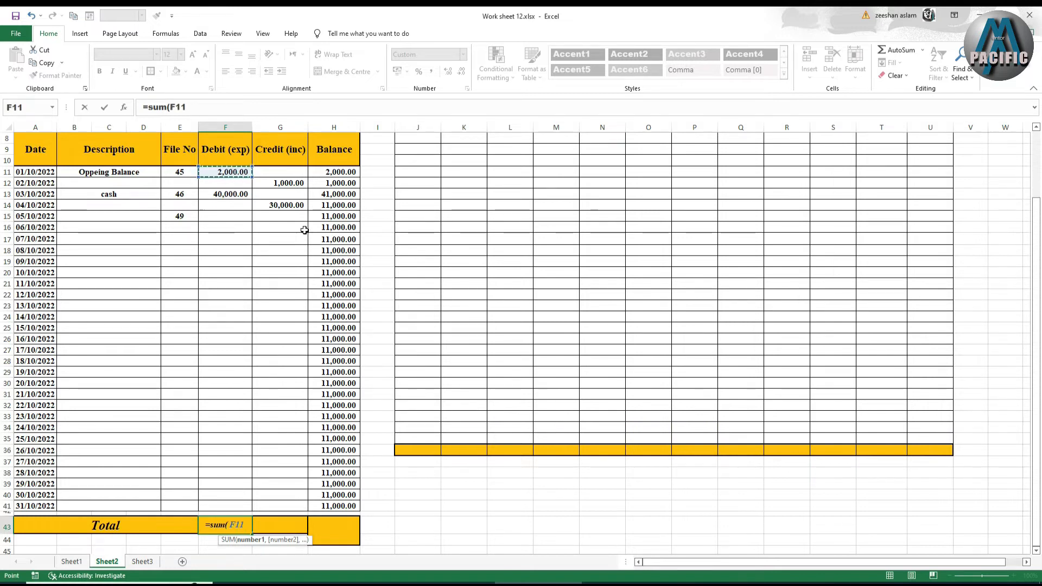
text(:)
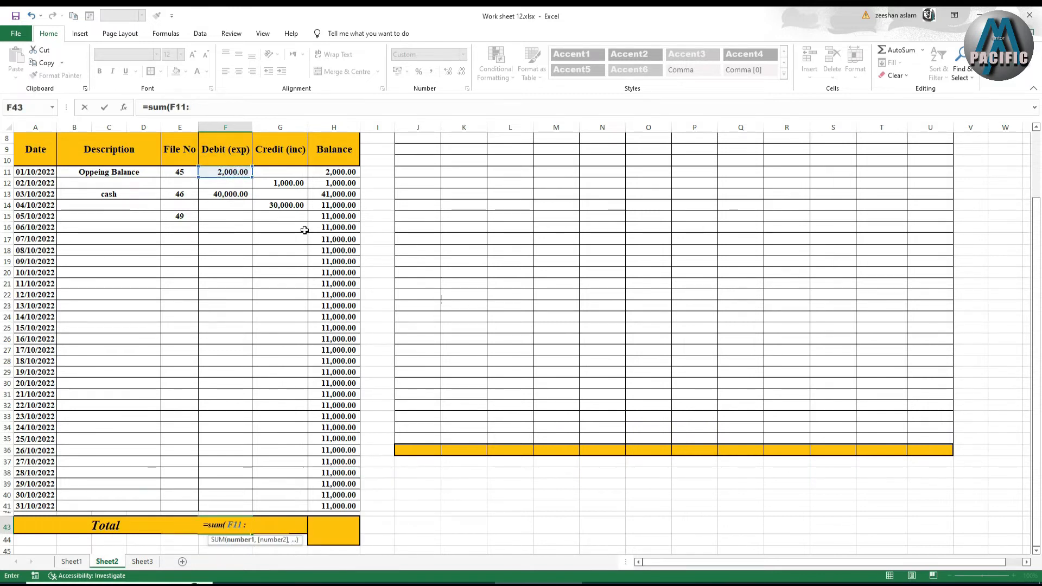
click(225, 504)
text())
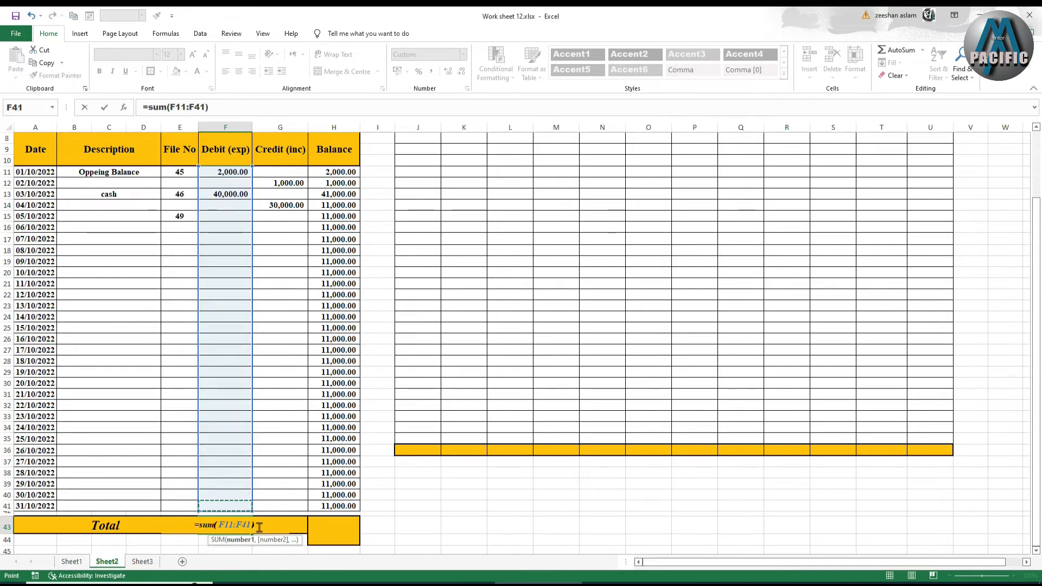
key(Return)
- Total the Credit (inc) column by entering =SUM(G11:G41) in the Total row cell G43
click(272, 525)
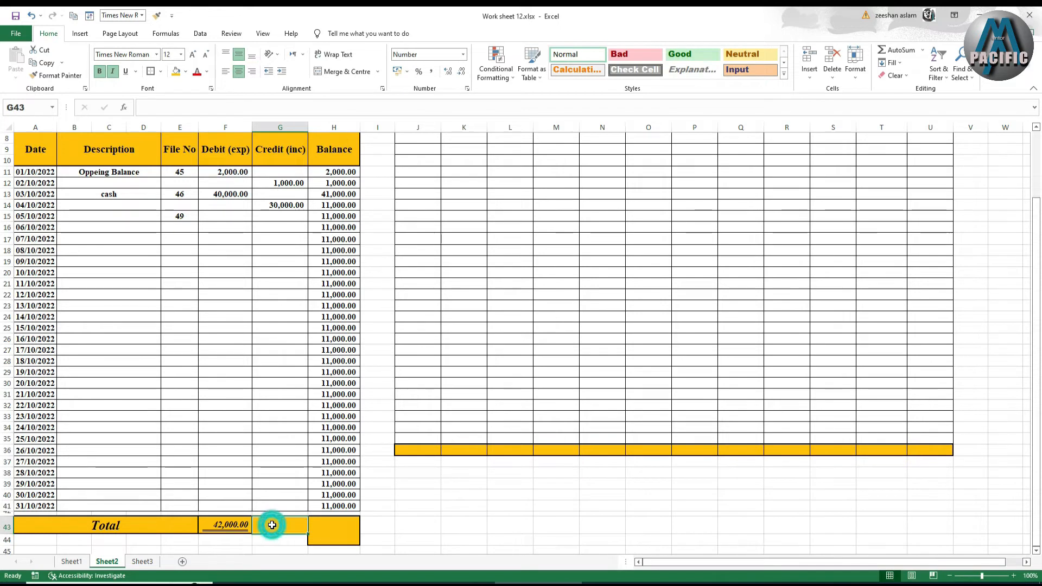
text(=)
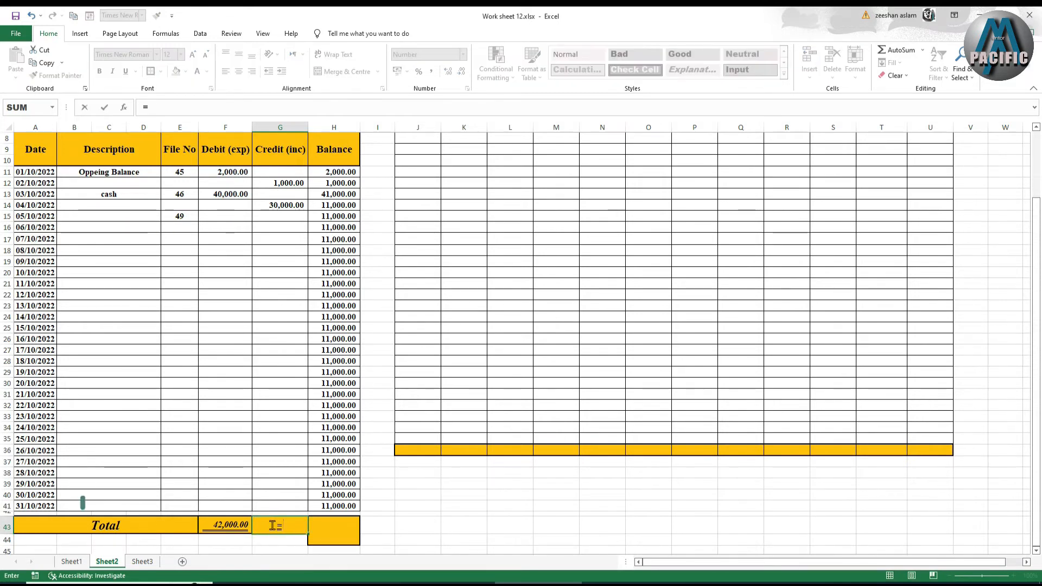
text(sum)
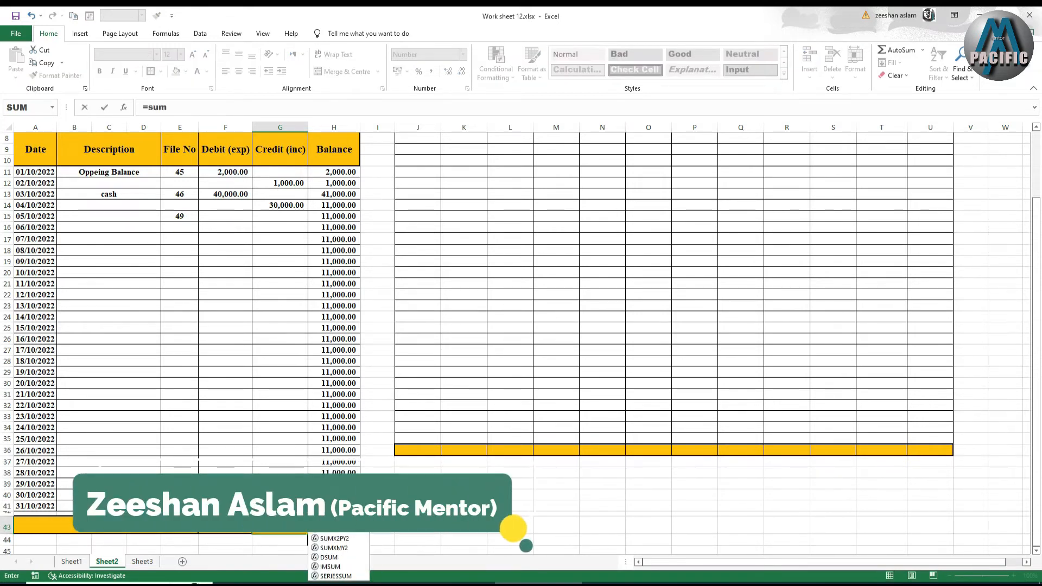
text(()
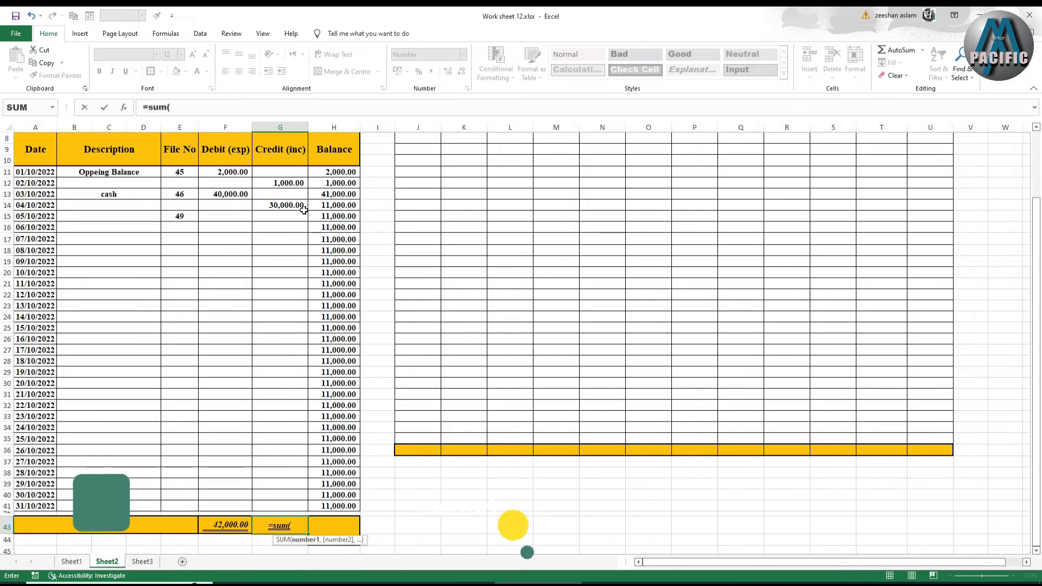
click(279, 172)
text(:)
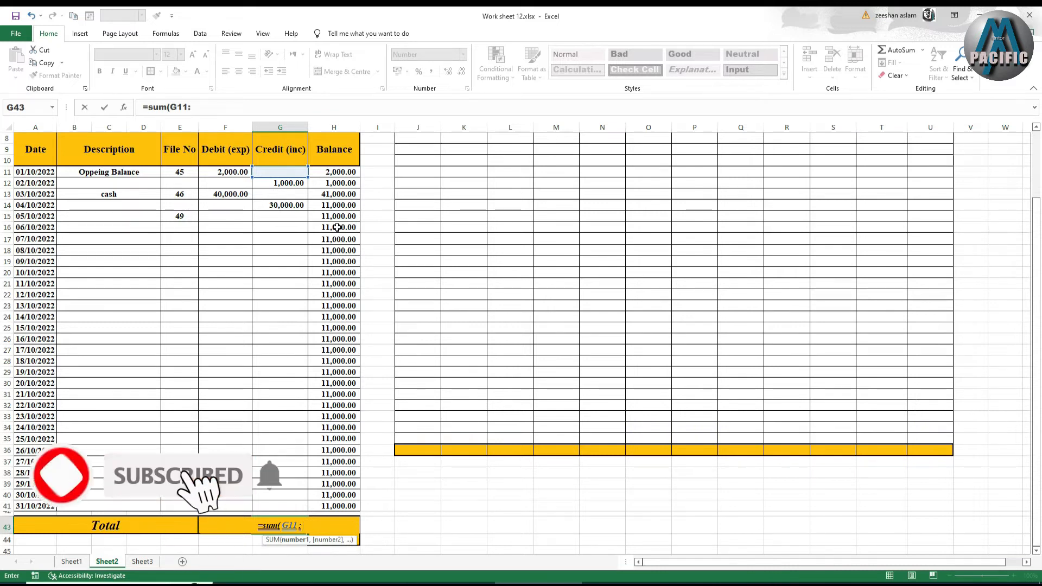
text(:)
click(288, 506)
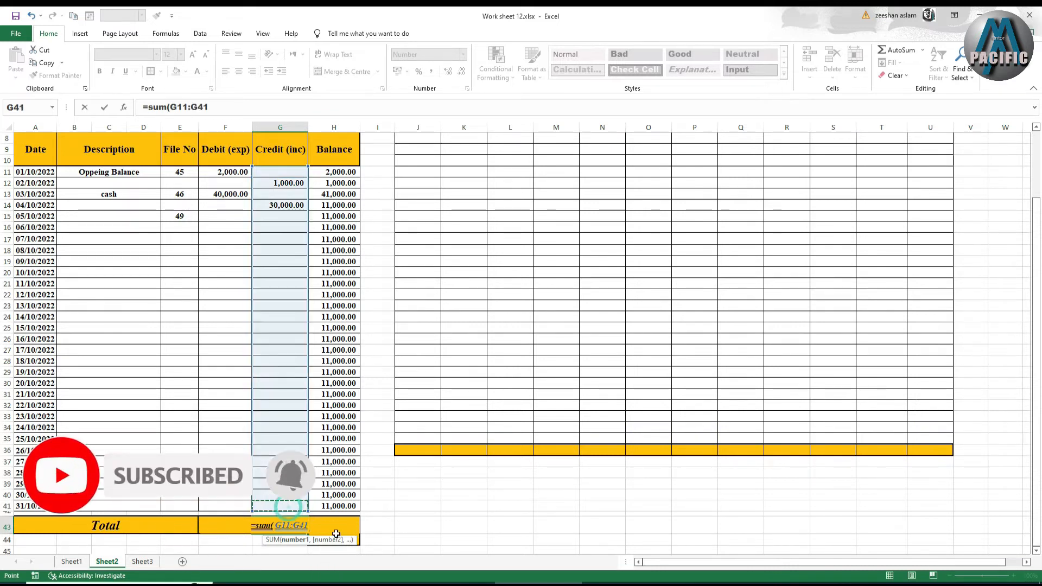
text())
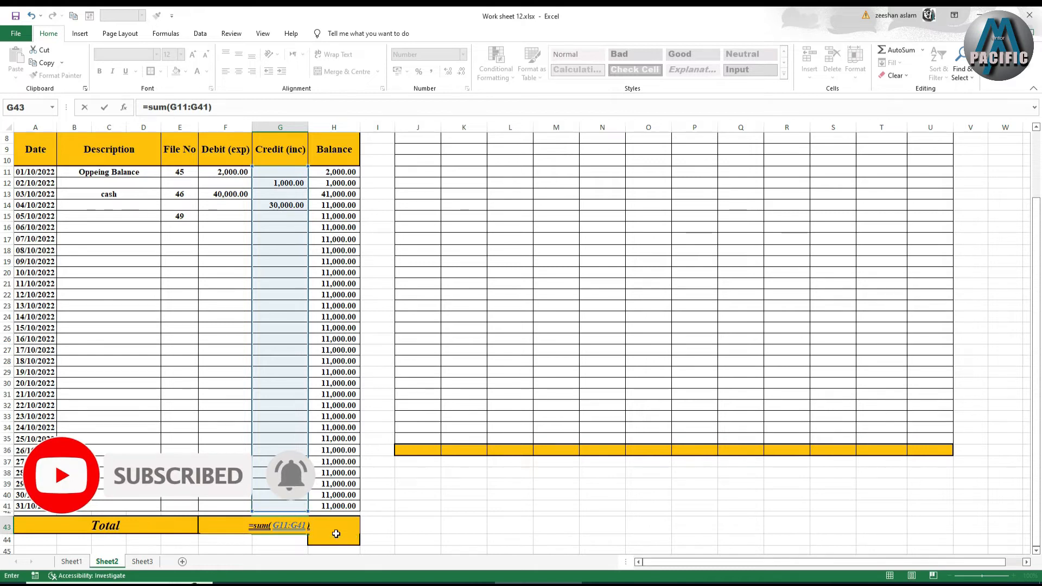
key(Return)
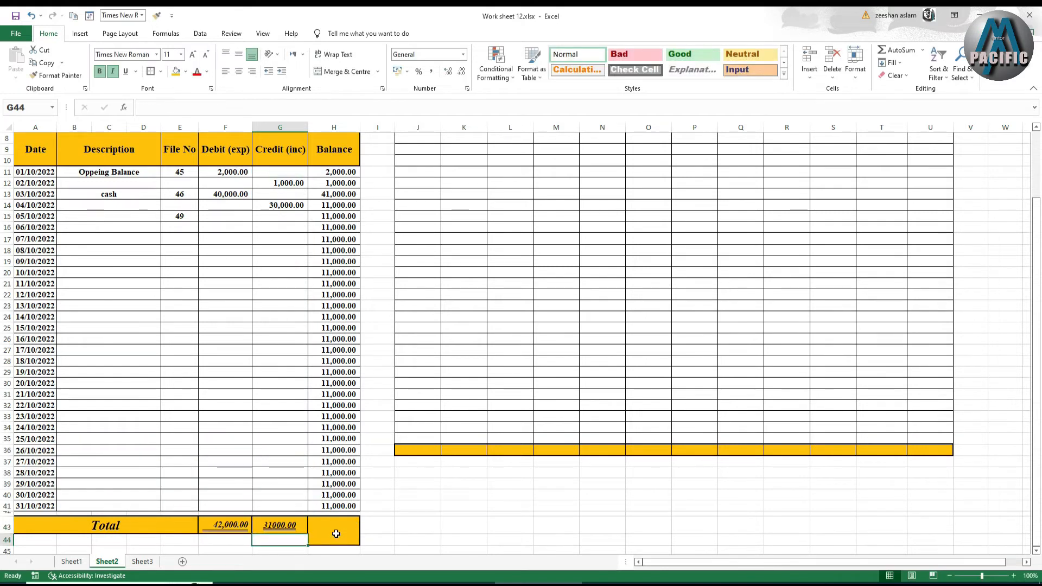
click(278, 526)
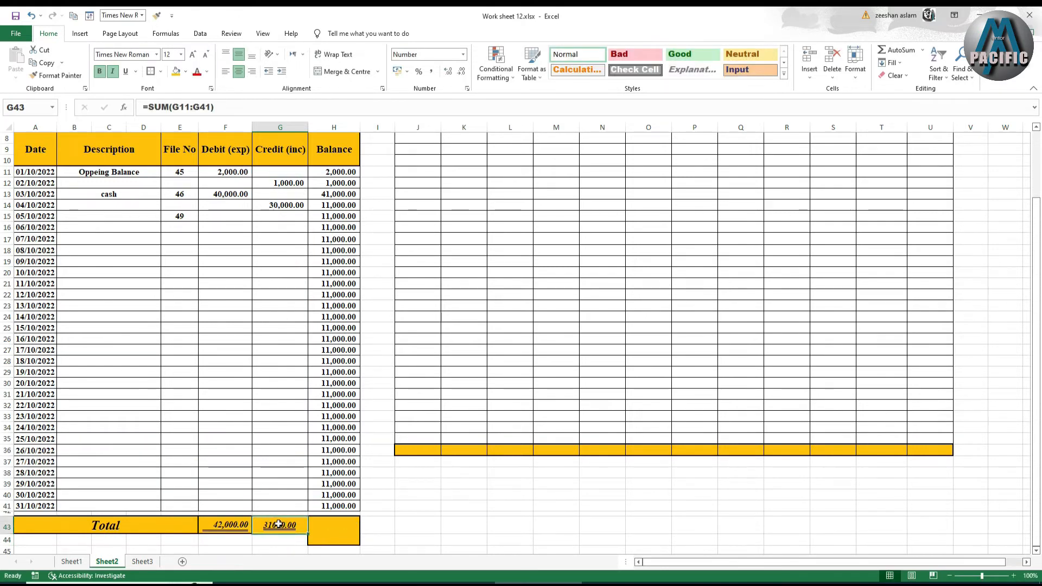
- Calculate the overall balance in the Total row cell H43 by entering =F43-G43
click(328, 526)
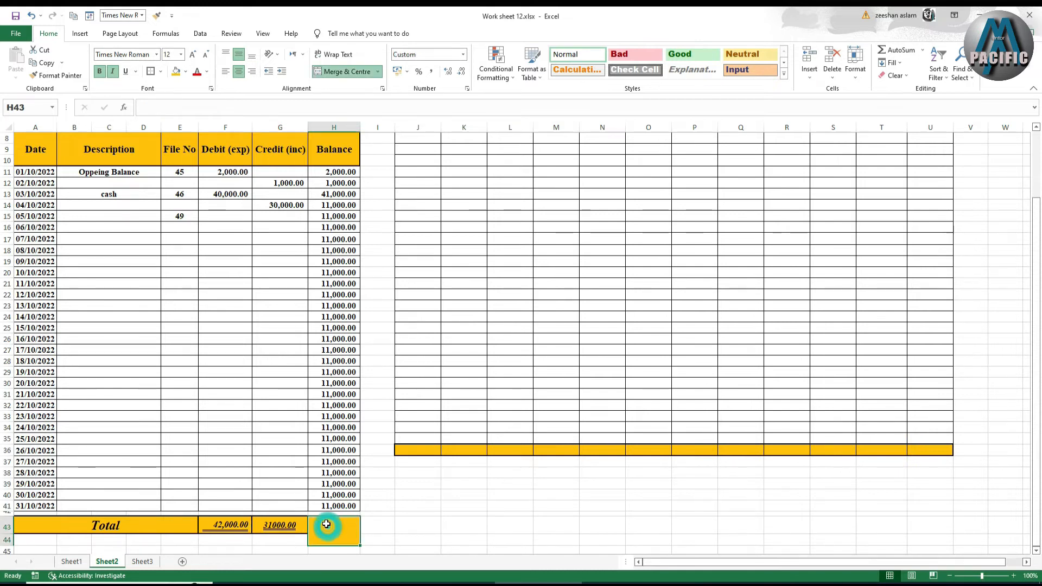
text(=)
click(240, 525)
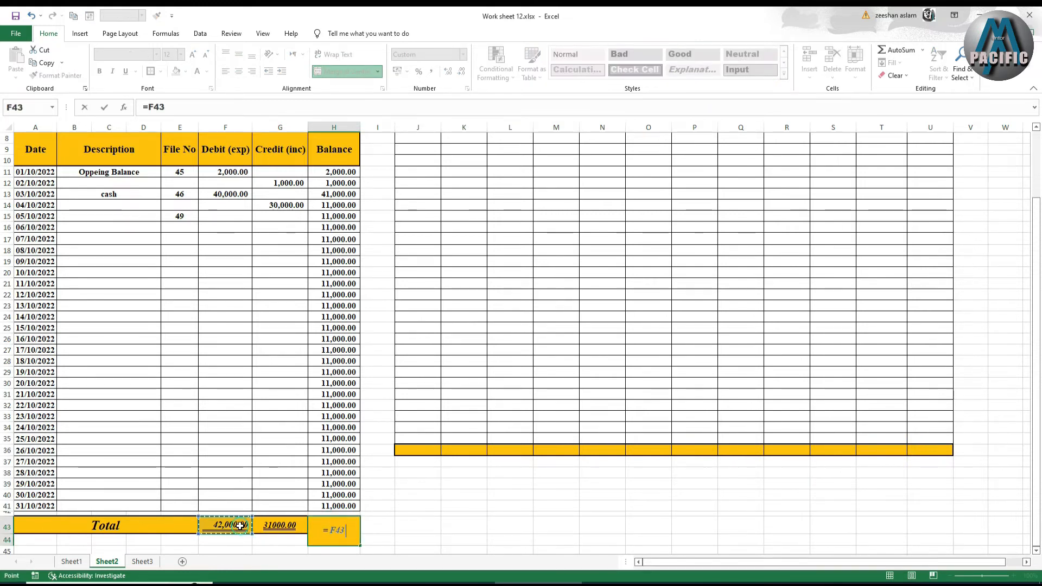
text(-)
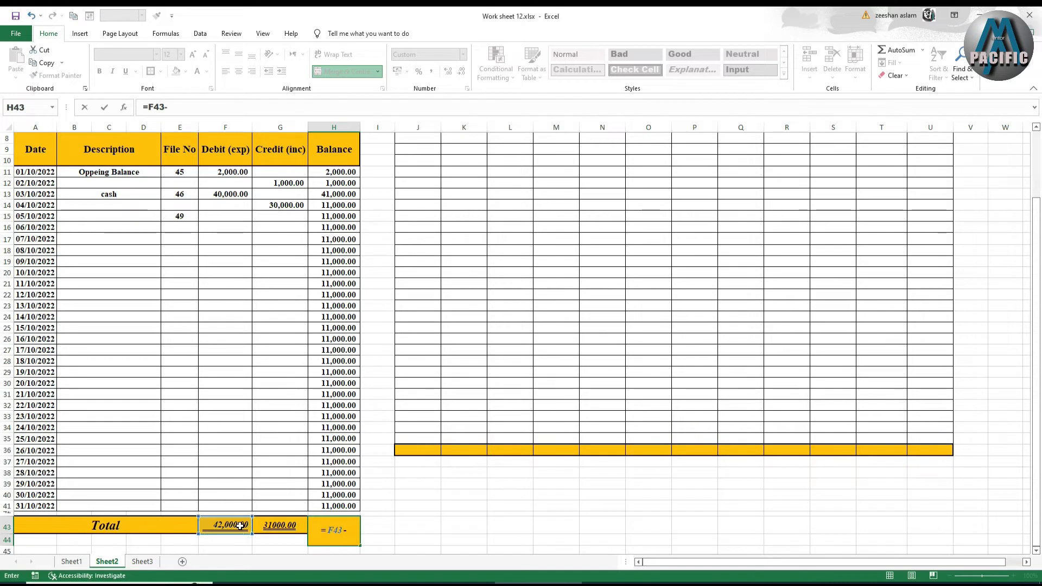
click(269, 525)
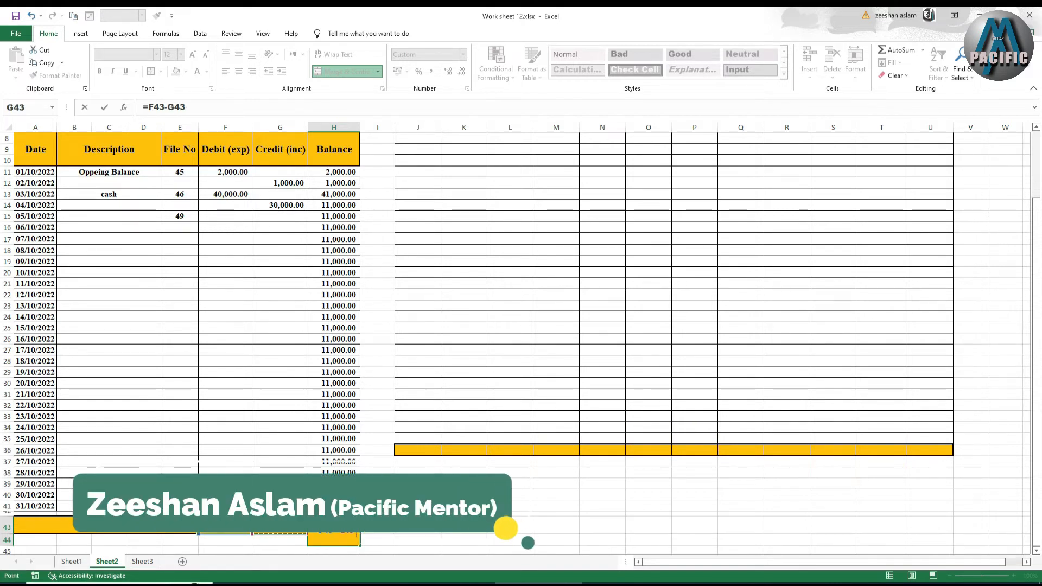
key(Return)
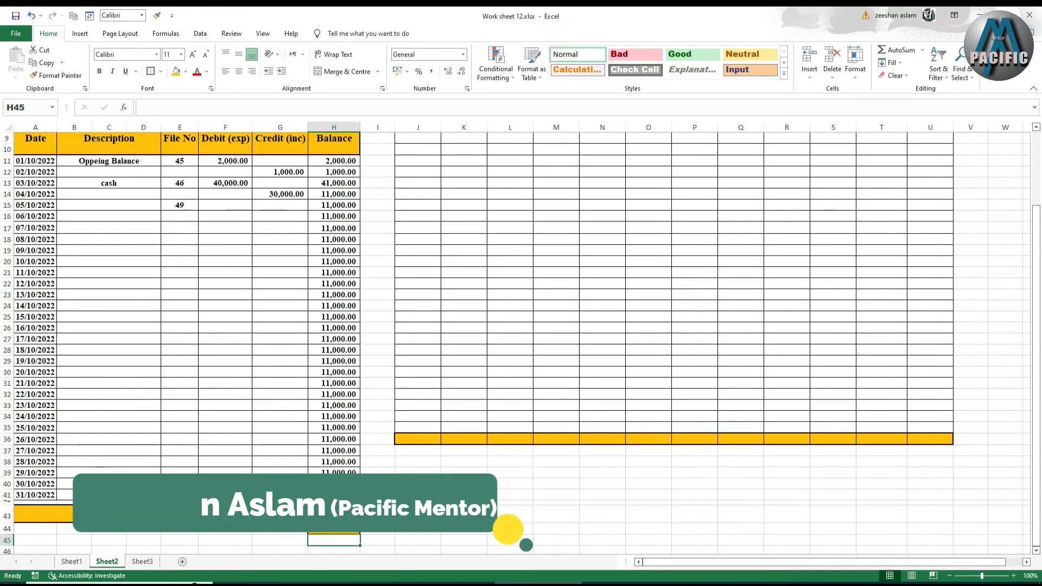
click(383, 529)
click(337, 519)
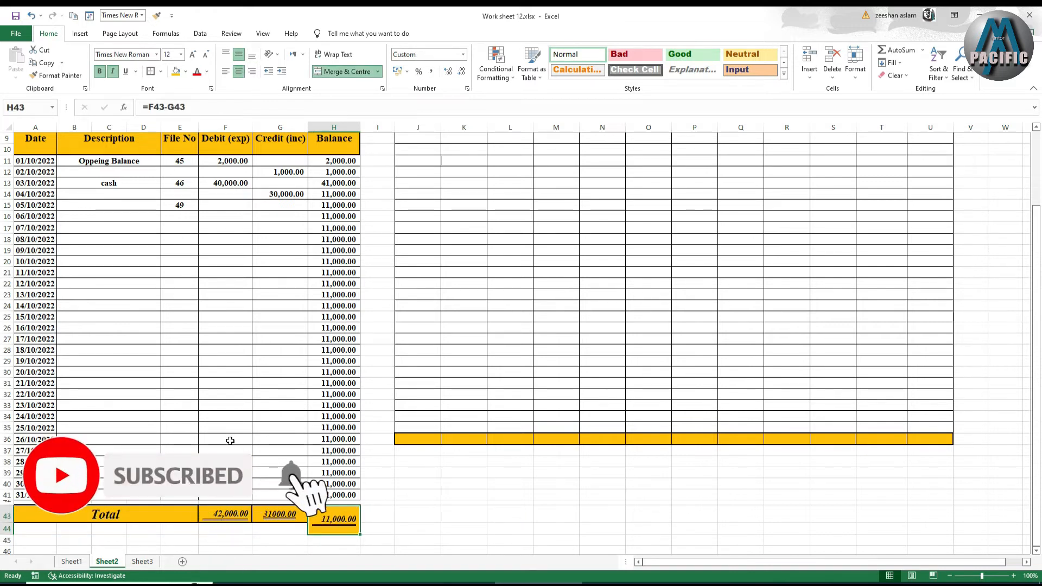
- Enter file number 56 in E22 and a debit of 100000 in F22 for 12/10/2022
click(186, 283)
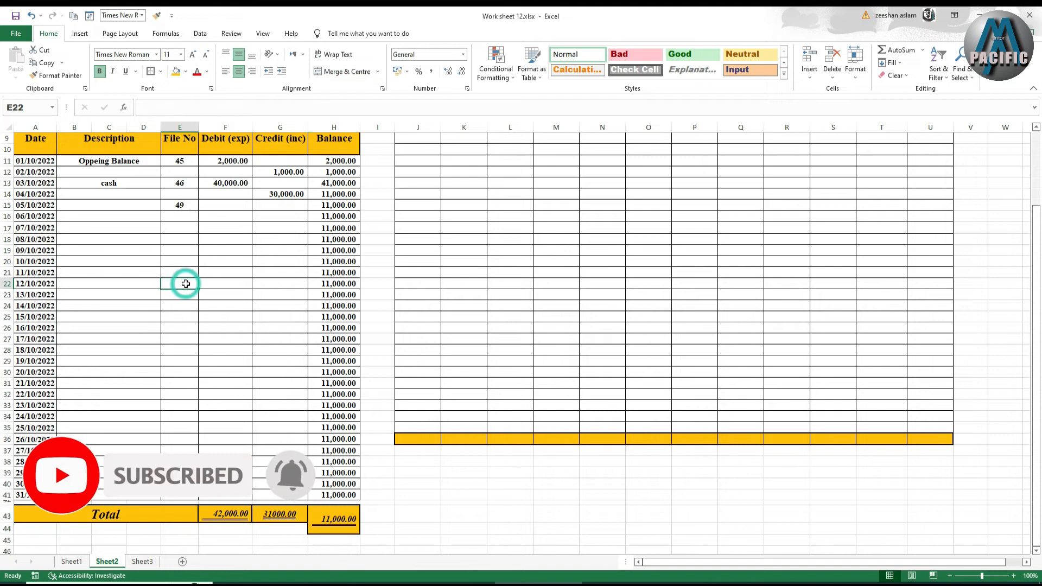
text(50)
key(Tab)
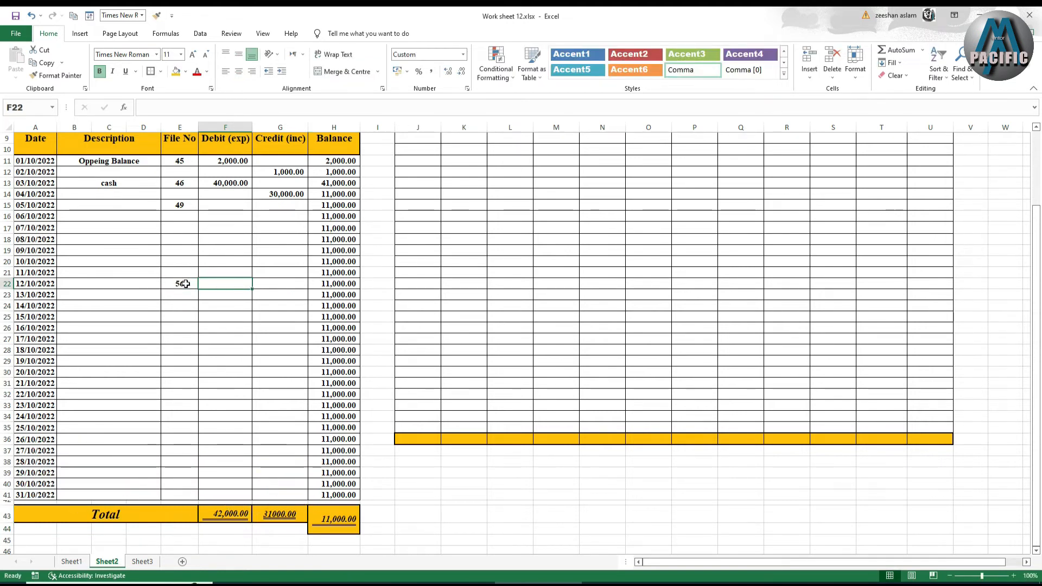
text(100000)
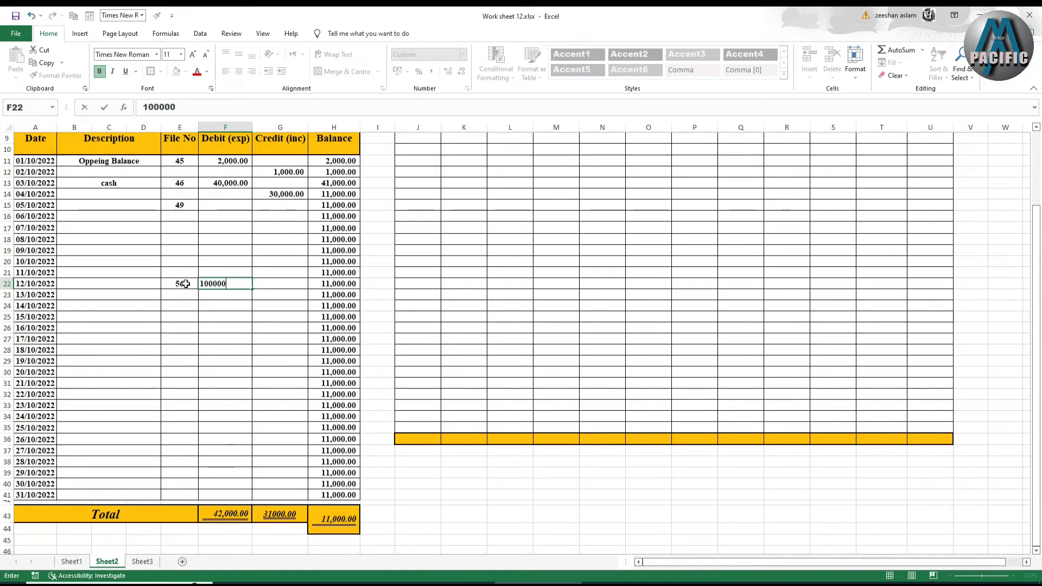
key(Return)
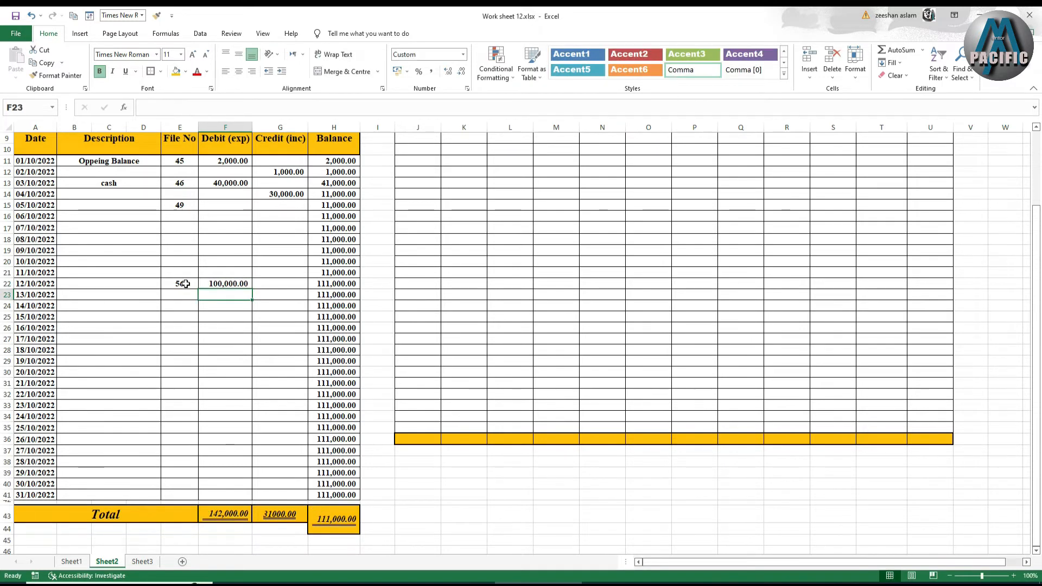
- Enter a credit of 55000 in G29 for 19/10/2022
click(281, 362)
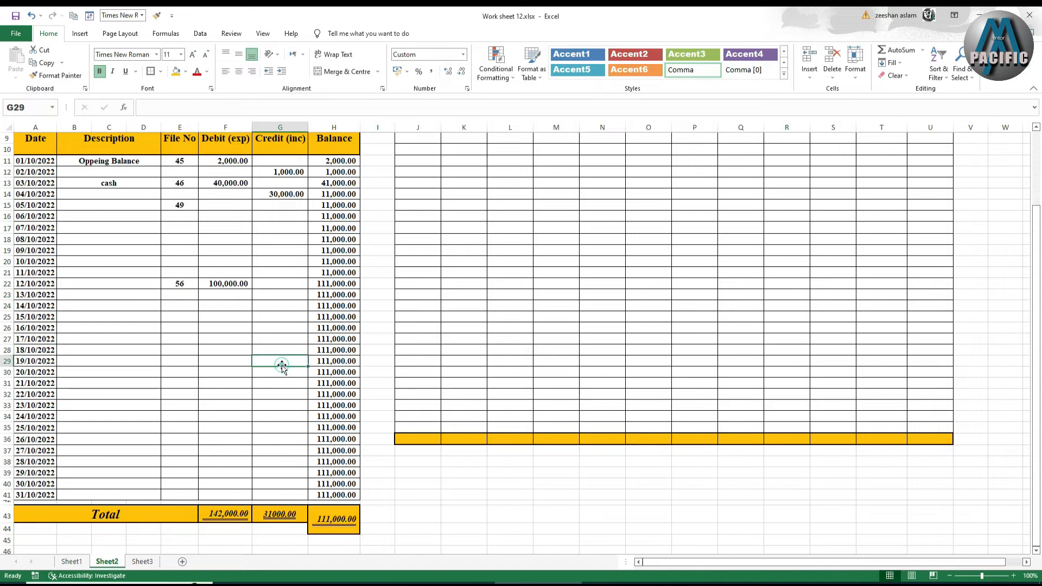
text(550000)
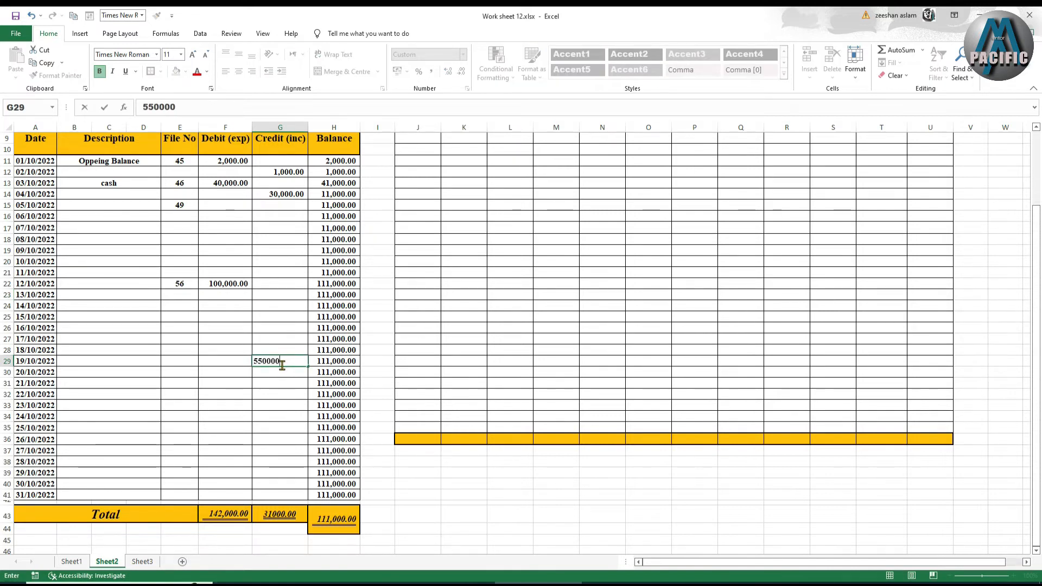
key(BackSpace)
key(Return)
- Apply the Comma style to the Credit (inc) total in G43
click(289, 424)
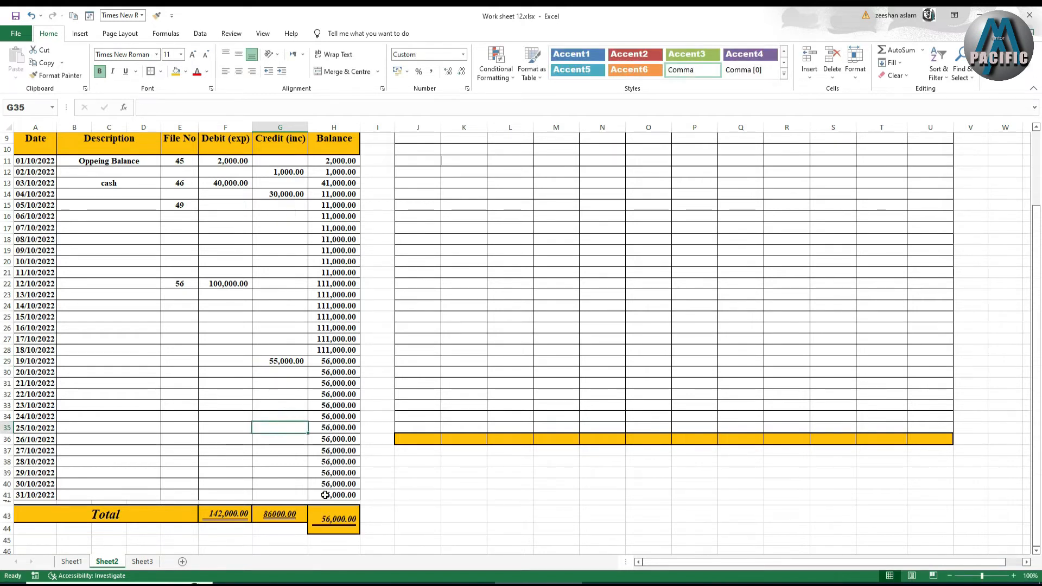
click(283, 515)
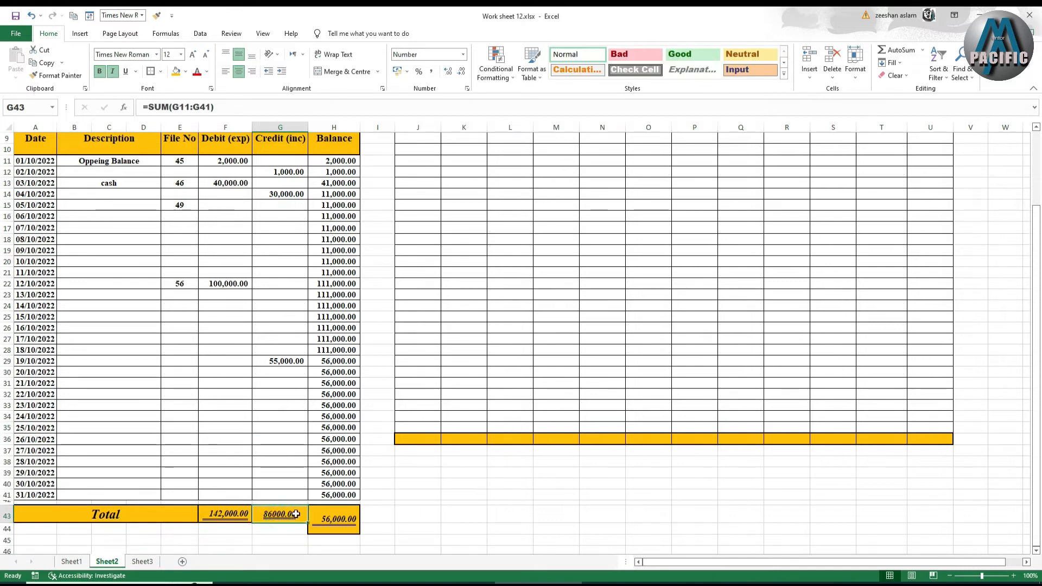
click(431, 71)
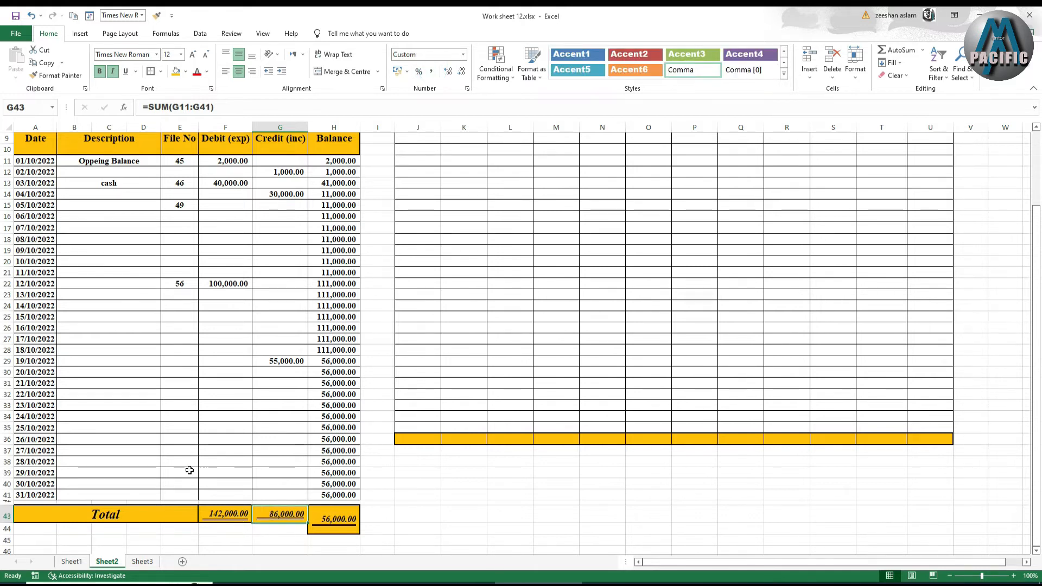
- Enter the description "cash" in B22 for the 12/10/2022 entry
scroll(187, 465, up, 1)
click(116, 306)
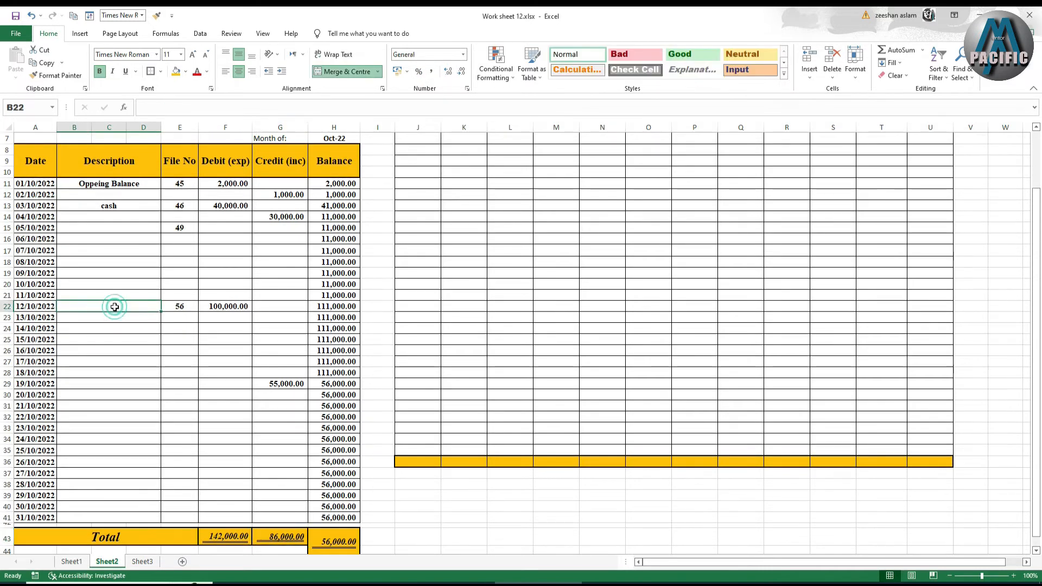
text(cash)
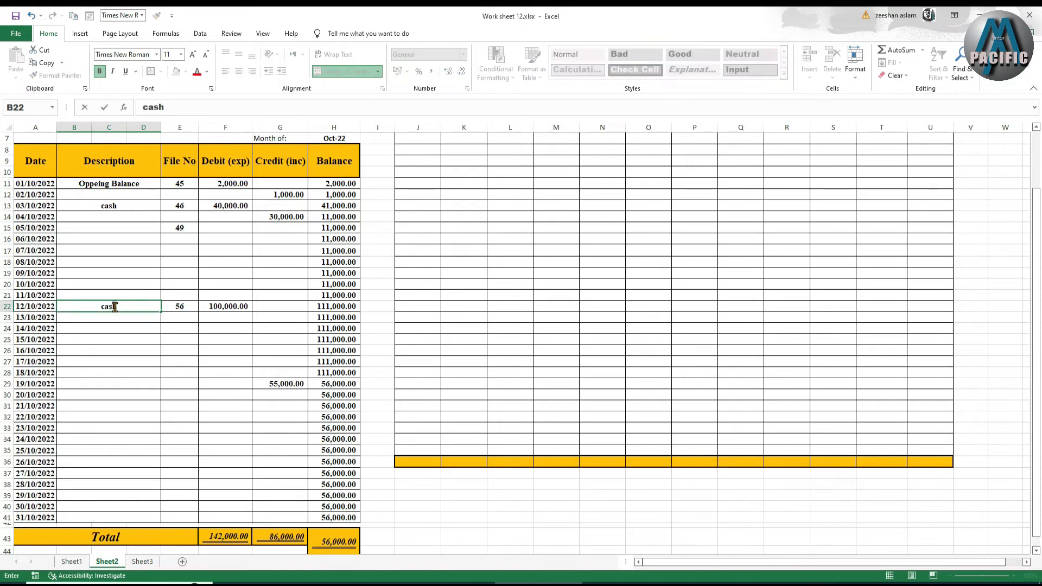
key(Return)
click(180, 395)
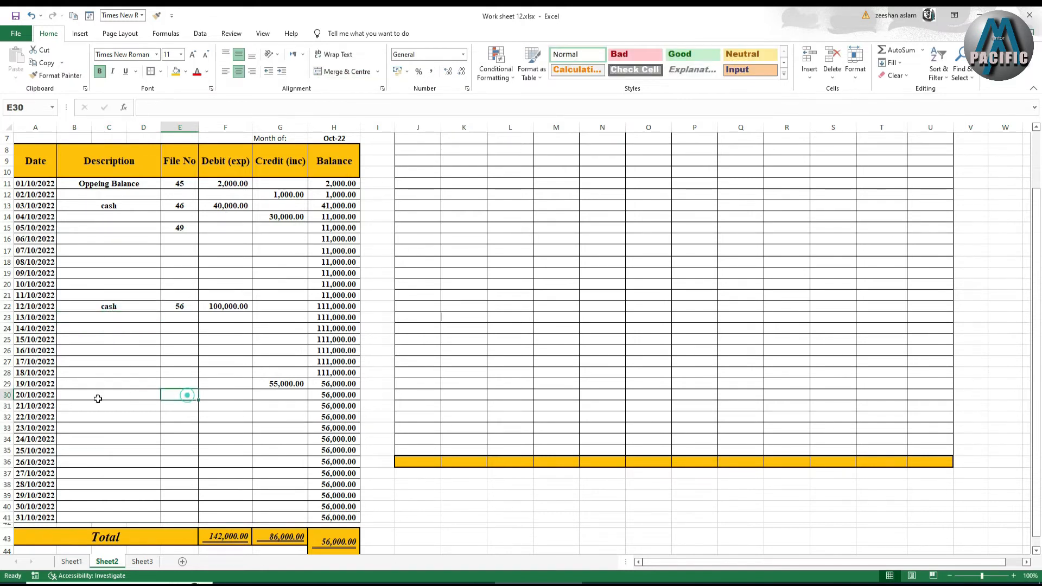
drag(336, 183, 351, 517)
scroll(440, 309, up, 1)
- In the other ledger table, enter 56 under In Cash in J8 and 55 under Out Cash in K9
click(420, 183)
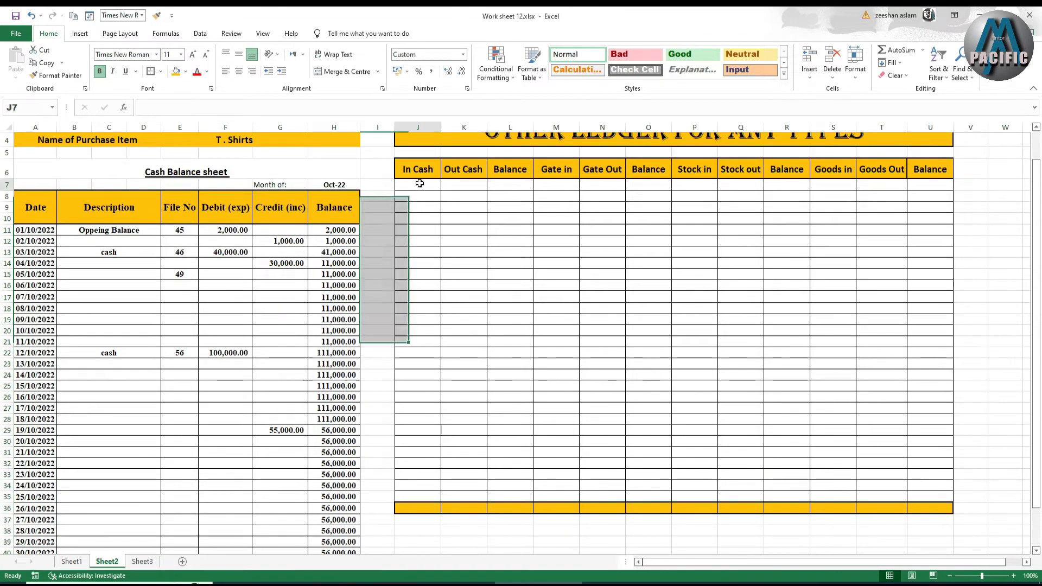
click(473, 186)
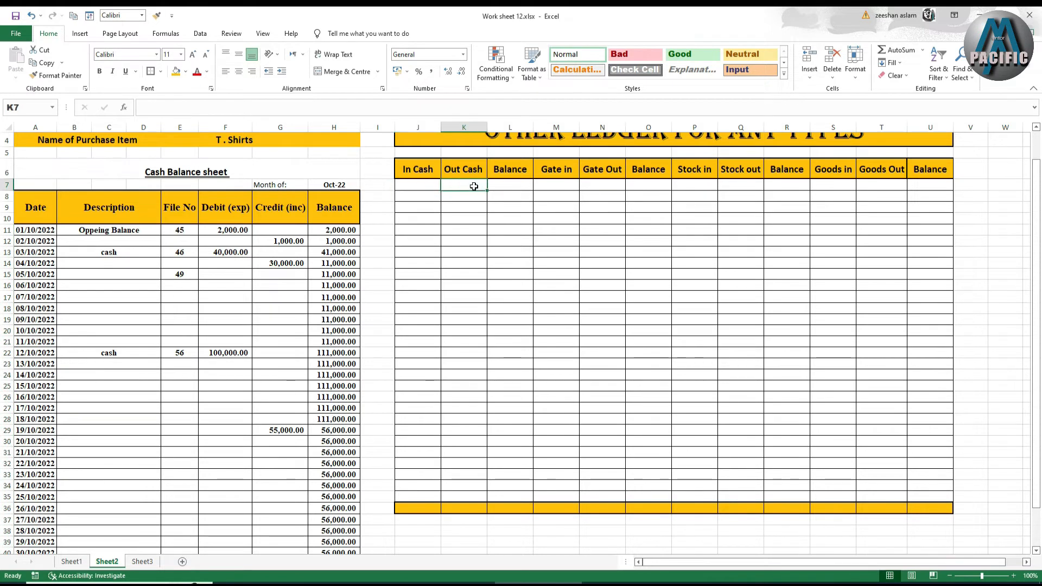
click(430, 195)
text(56)
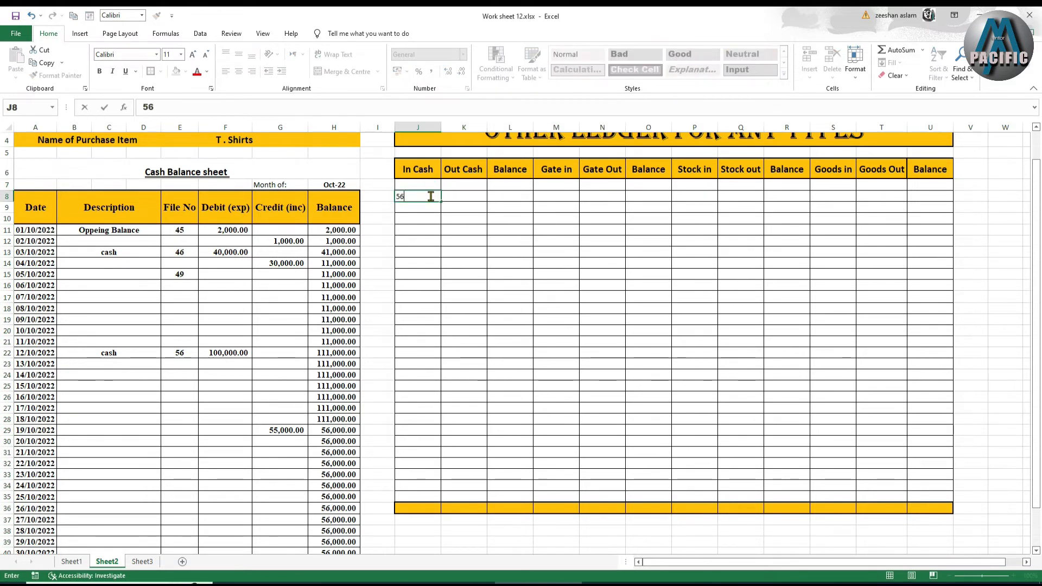
key(Tab)
key(Down)
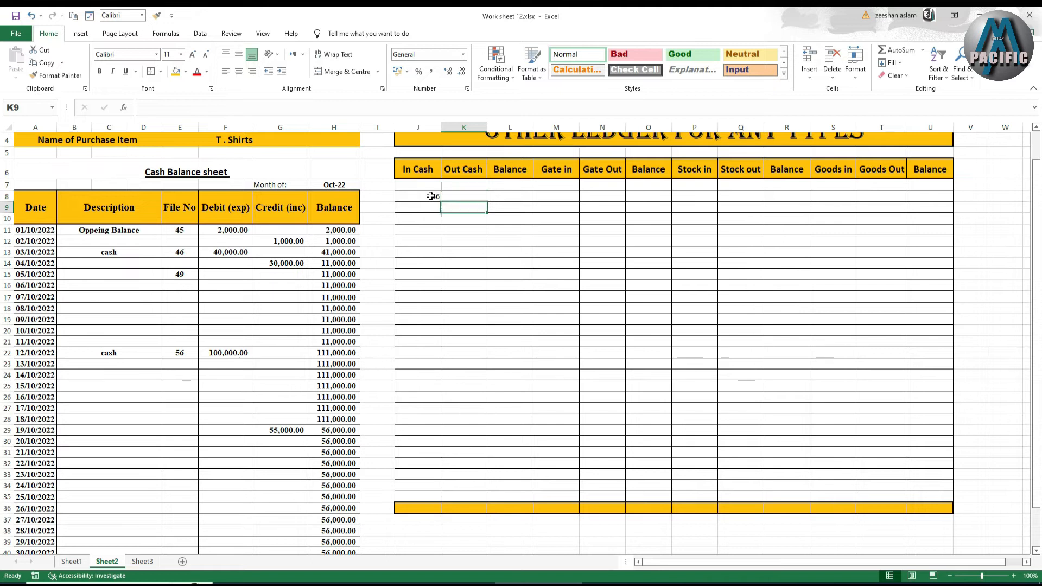
text(55)
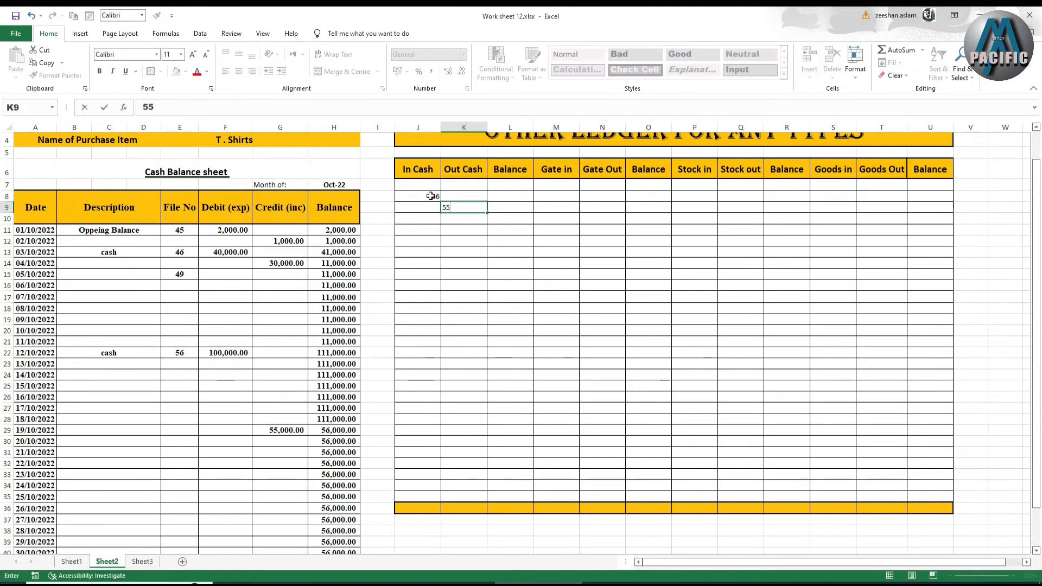
- Enter the opening balance formula =J7-K7 in L7 of the other ledger's first Balance column
click(520, 185)
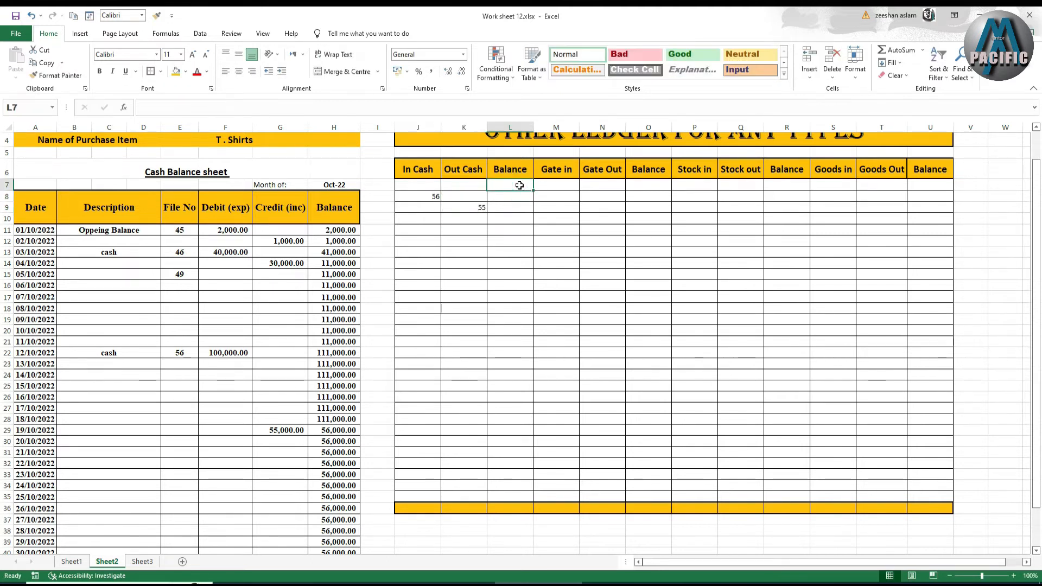
text(=)
click(418, 185)
text(-)
click(455, 184)
key(Return)
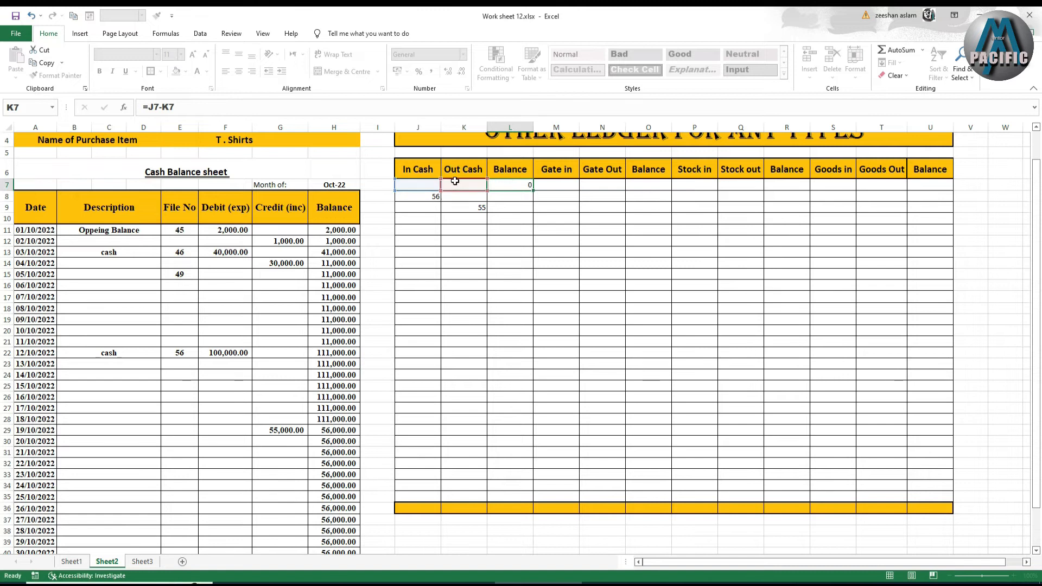
- Enter the running balance formula =L7+J8-K8 in L8 and fill it down to L35
text(=)
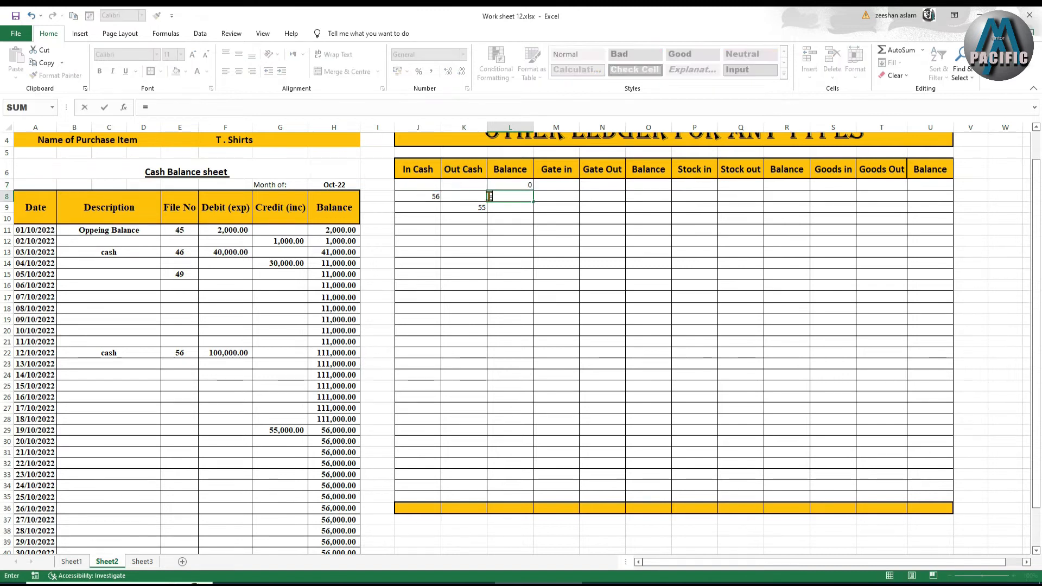
click(507, 184)
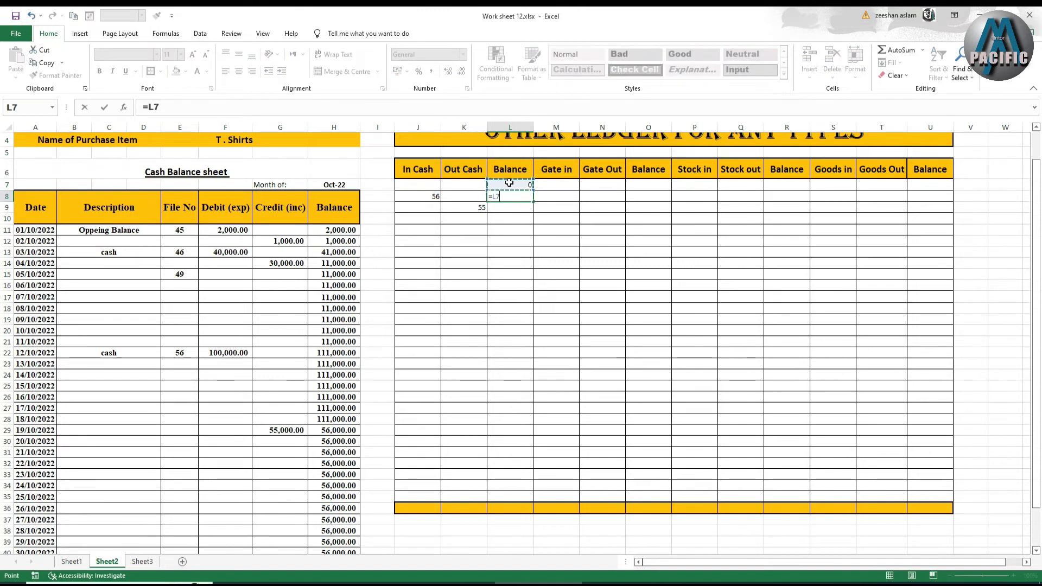
text(+)
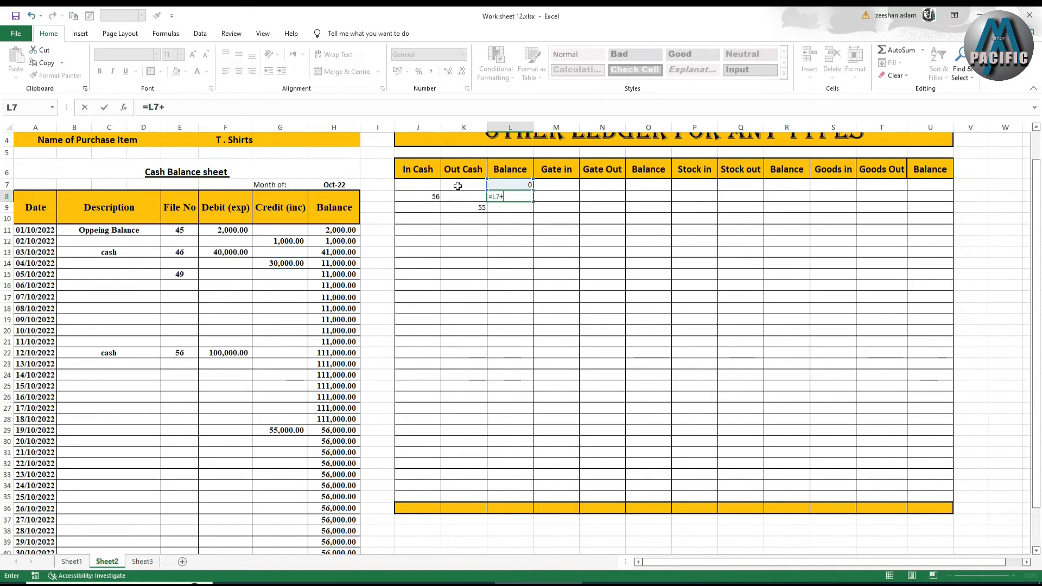
click(432, 196)
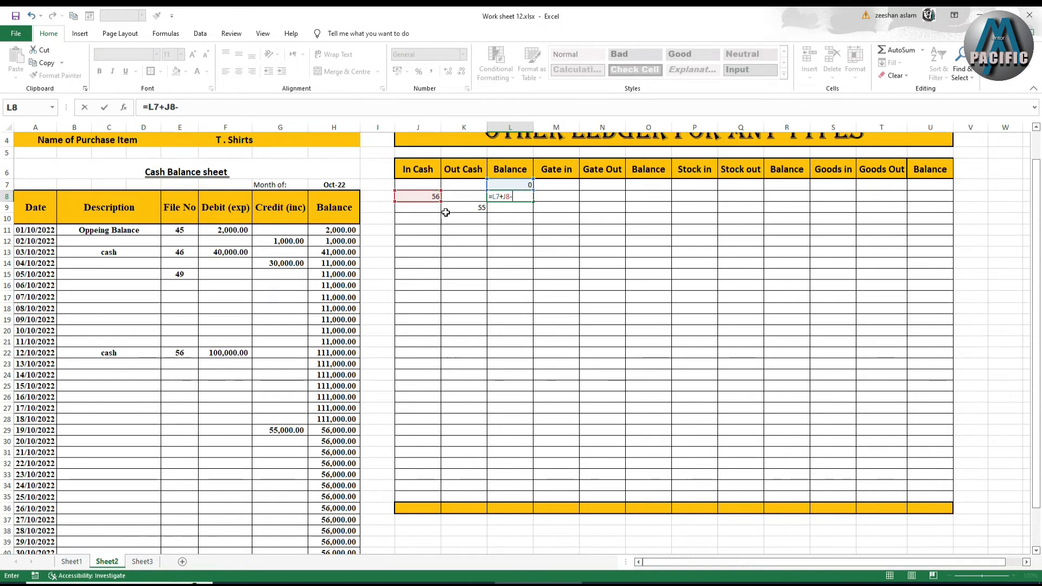
click(453, 201)
key(Return)
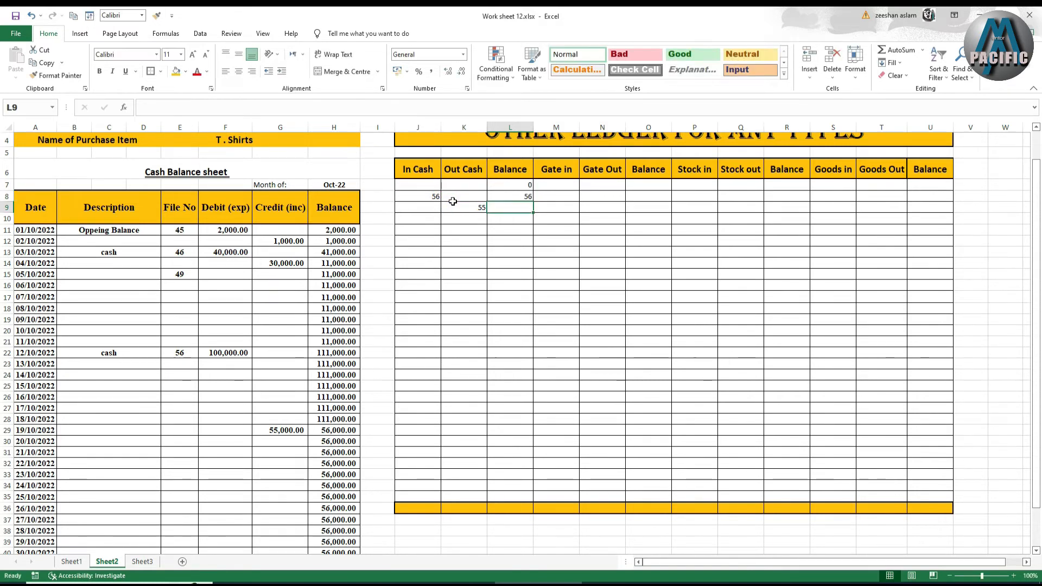
click(513, 195)
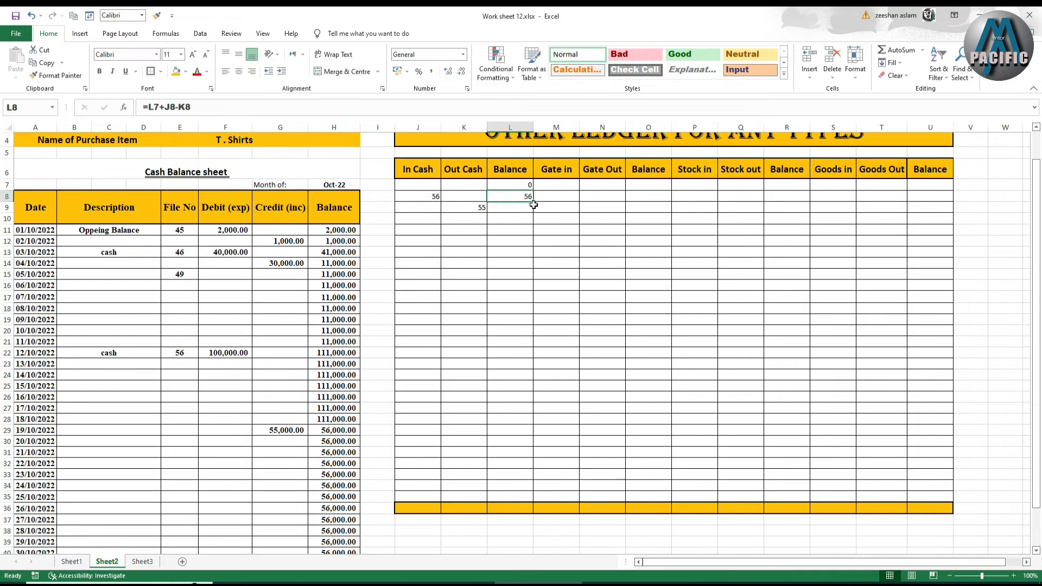
drag(534, 200, 528, 500)
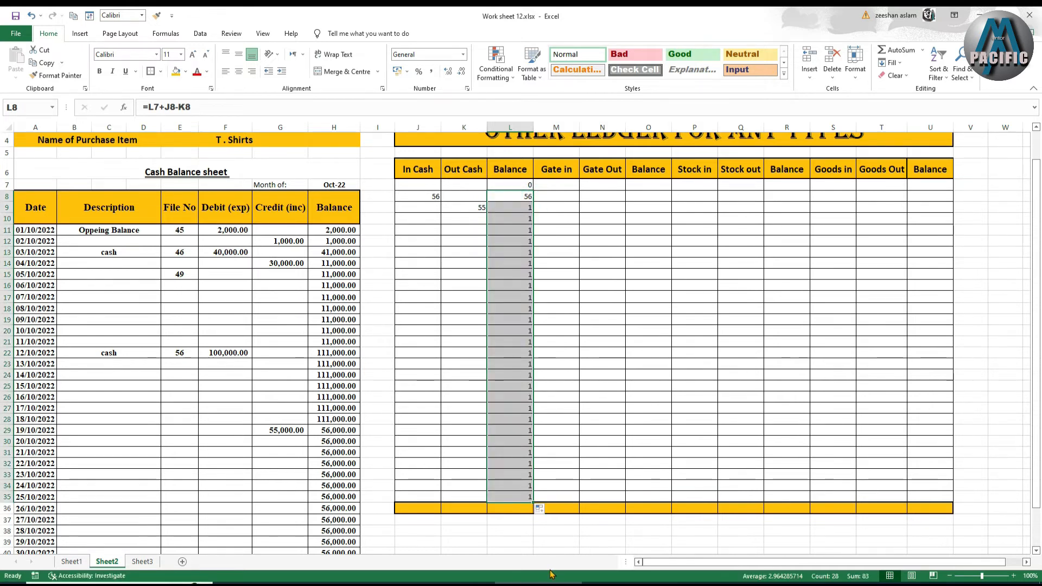
- Enter 60 under In Cash in J12 of the other ledger table
click(433, 237)
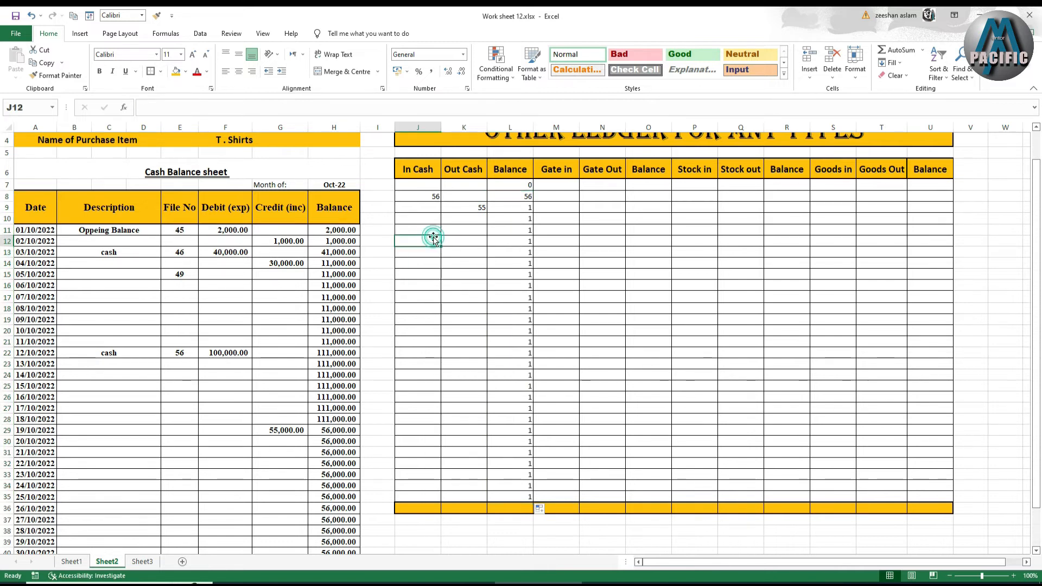
text(56)
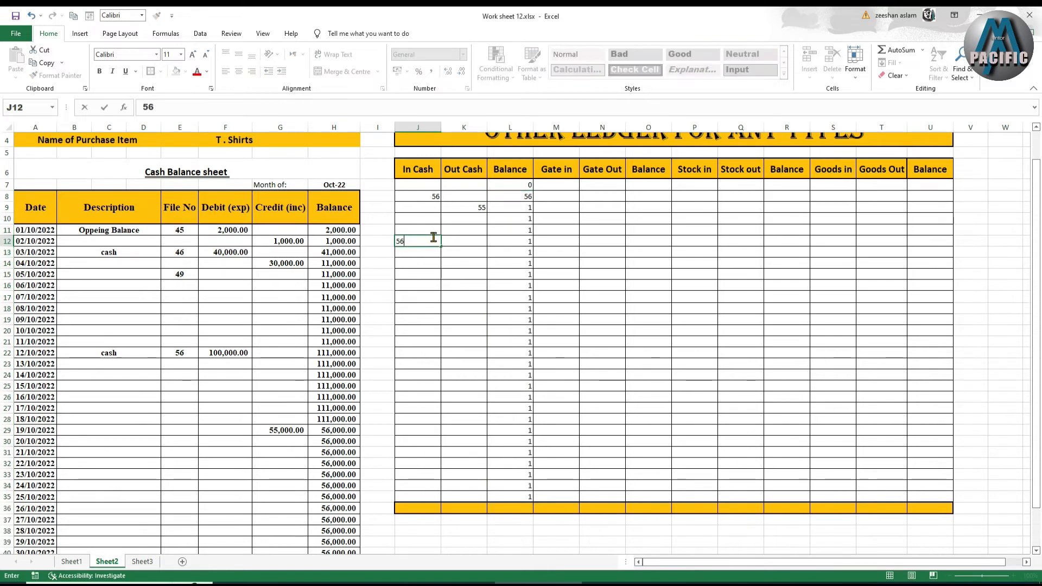
key(BackSpace)
key(BackSpace)
text(60)
key(Return)
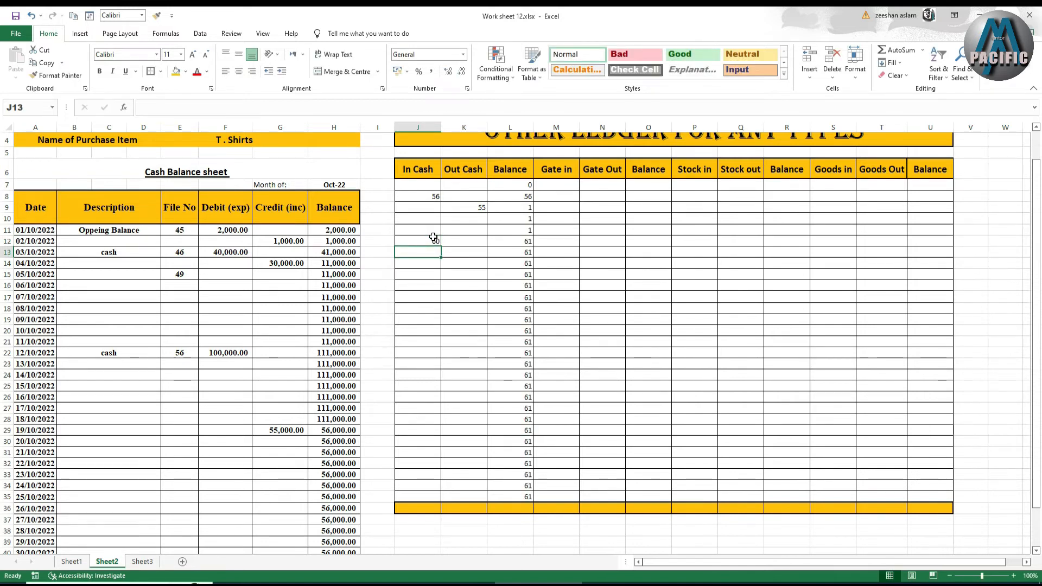
- Enter 30 under Out Cash in K13 of the other ledger table
key(Right)
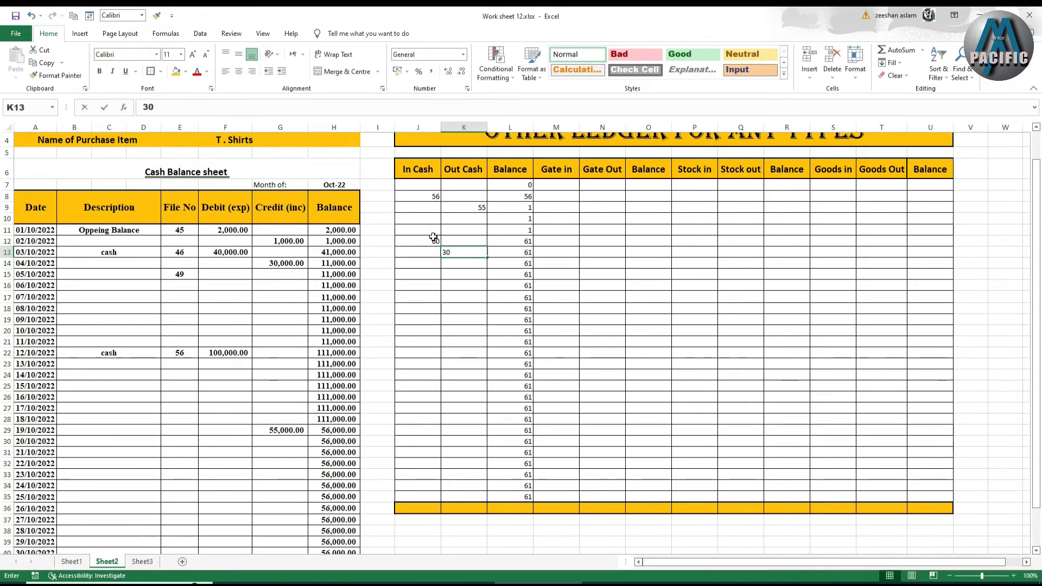
text(30)
key(Return)
key(Right)
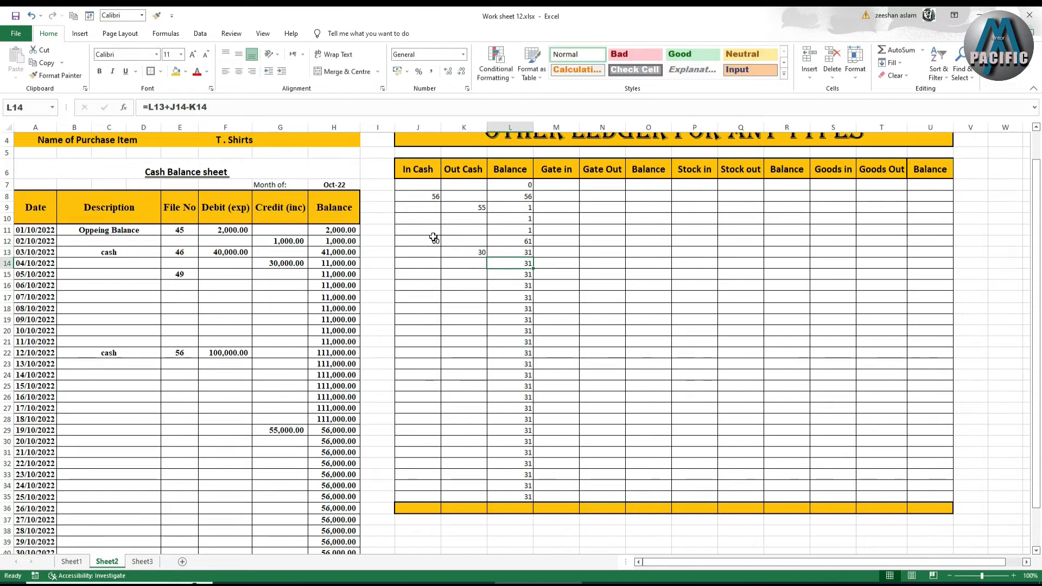
- Enter 31 under Out Cash in K20 of the other ledger table
key(Down)
key(Left)
key(Left)
key(Left)
key(Left)
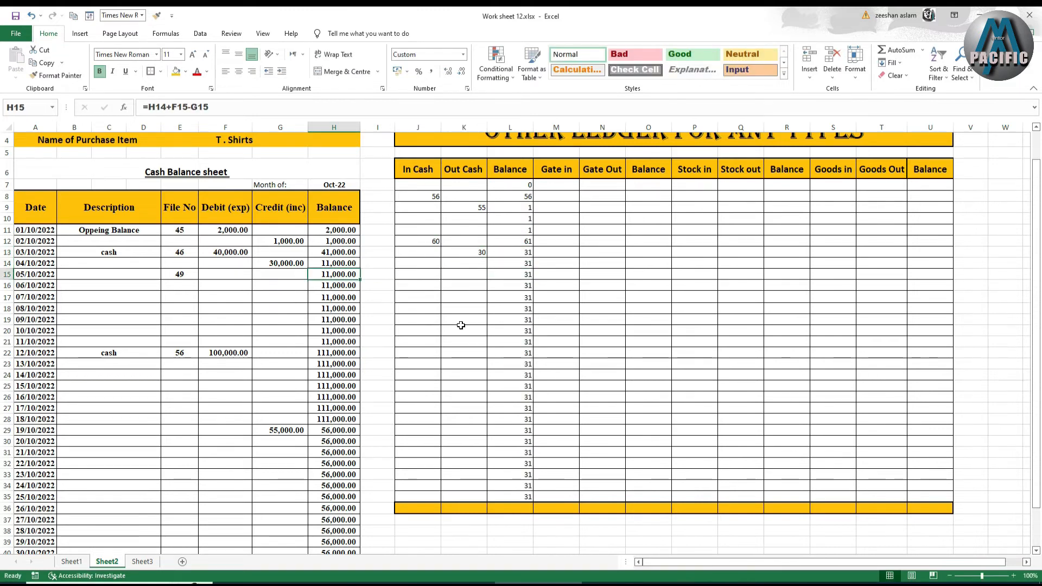
click(460, 325)
text(60)
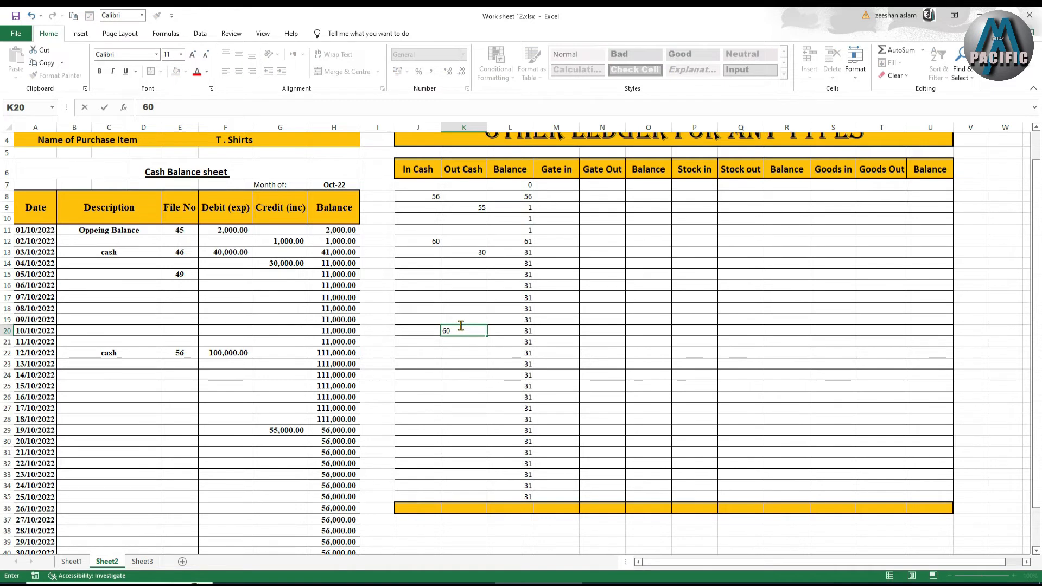
key(BackSpace)
key(BackSpace)
text(31)
key(Return)
- Total the Out Cash and In Cash columns from row 7 to row 35 with AutoSum in K36 and J36
drag(465, 185, 469, 513)
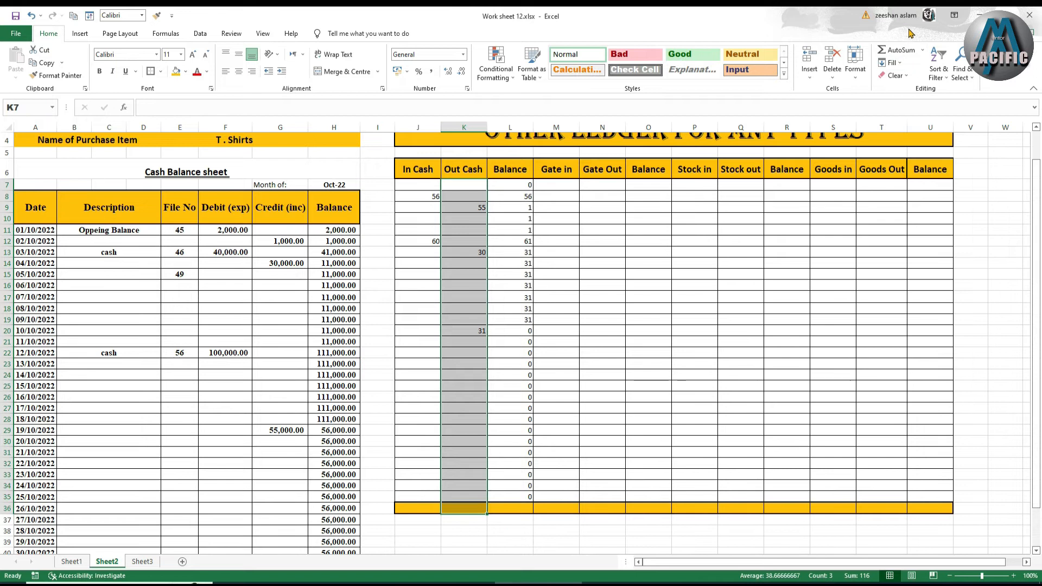
click(895, 50)
drag(412, 182, 415, 510)
click(915, 54)
click(429, 507)
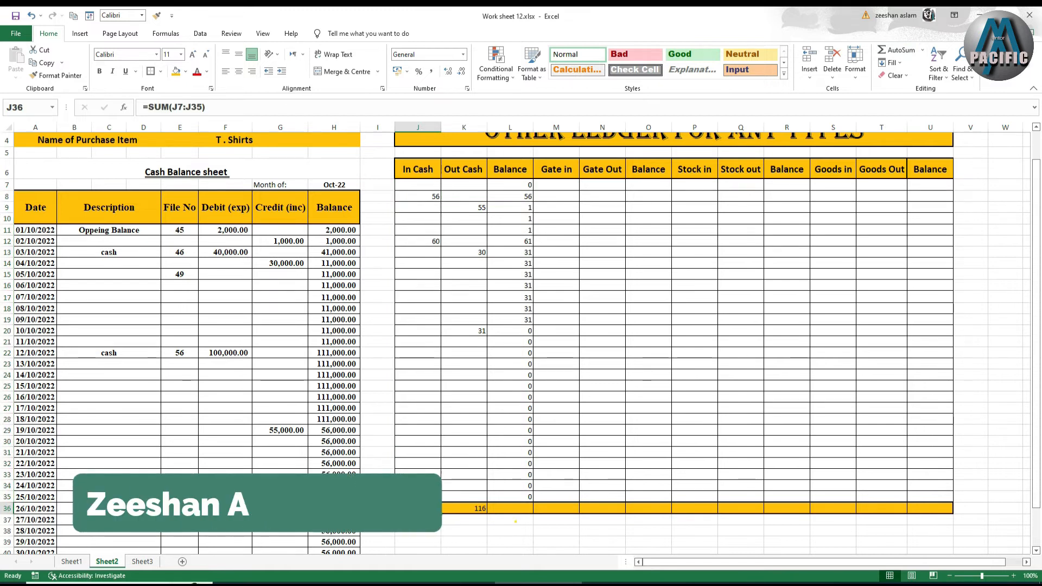
click(508, 529)
click(476, 509)
- Enter the closing balance formula =J36-K36 in L36 of the yellow totals row
click(526, 510)
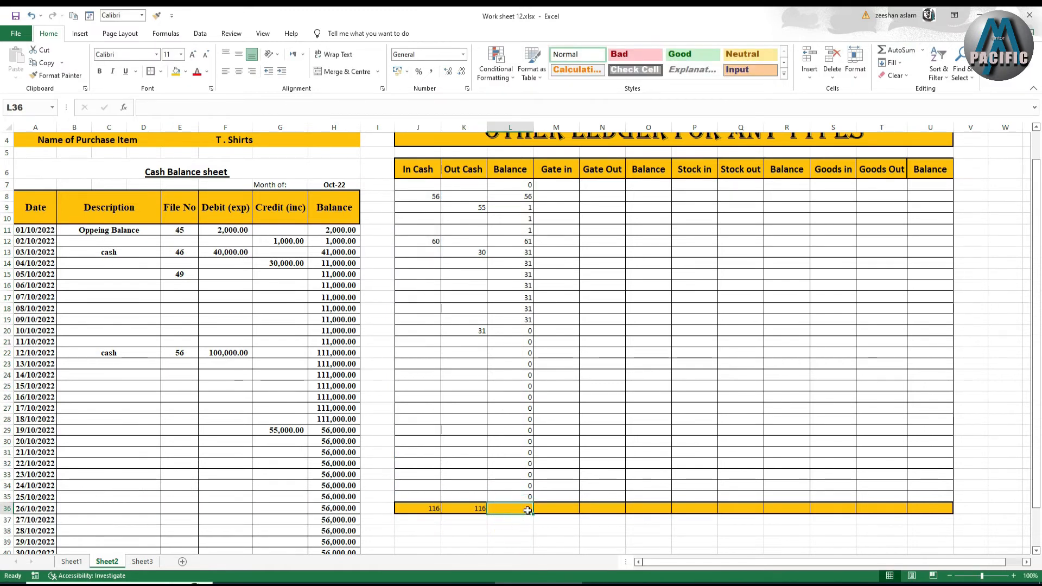
text(=)
click(439, 510)
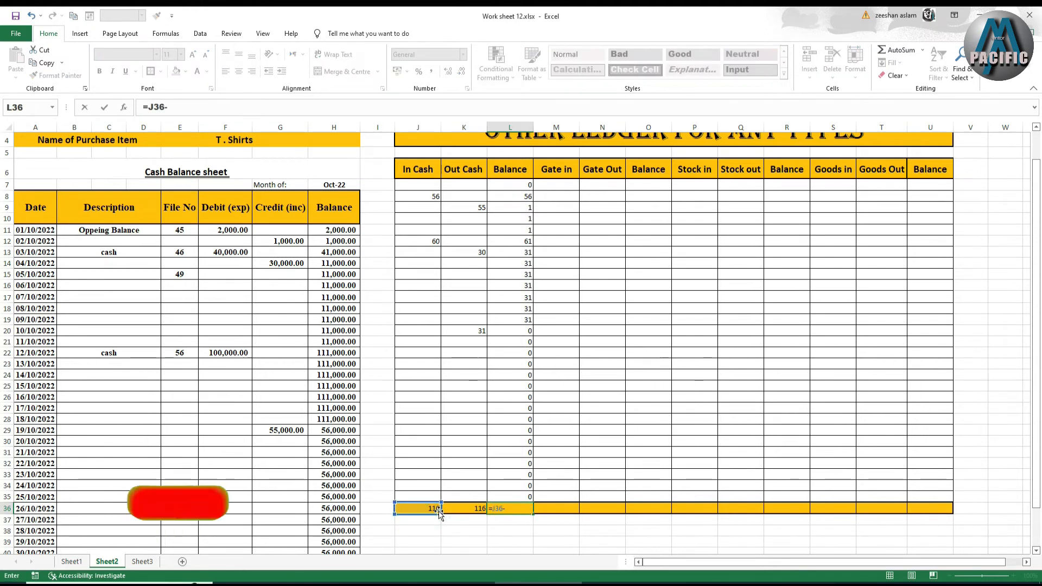
click(464, 519)
click(464, 508)
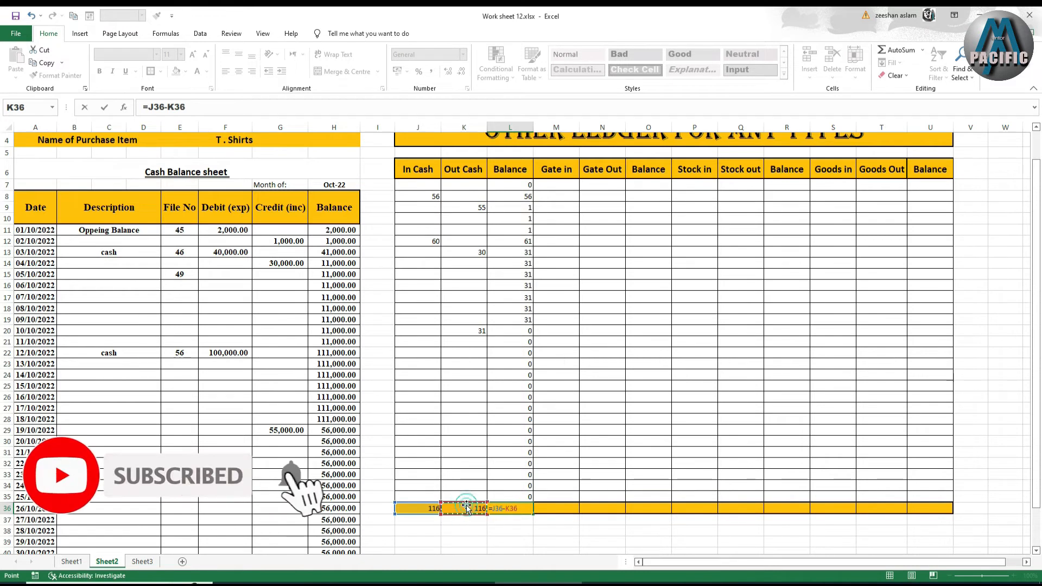
key(Return)
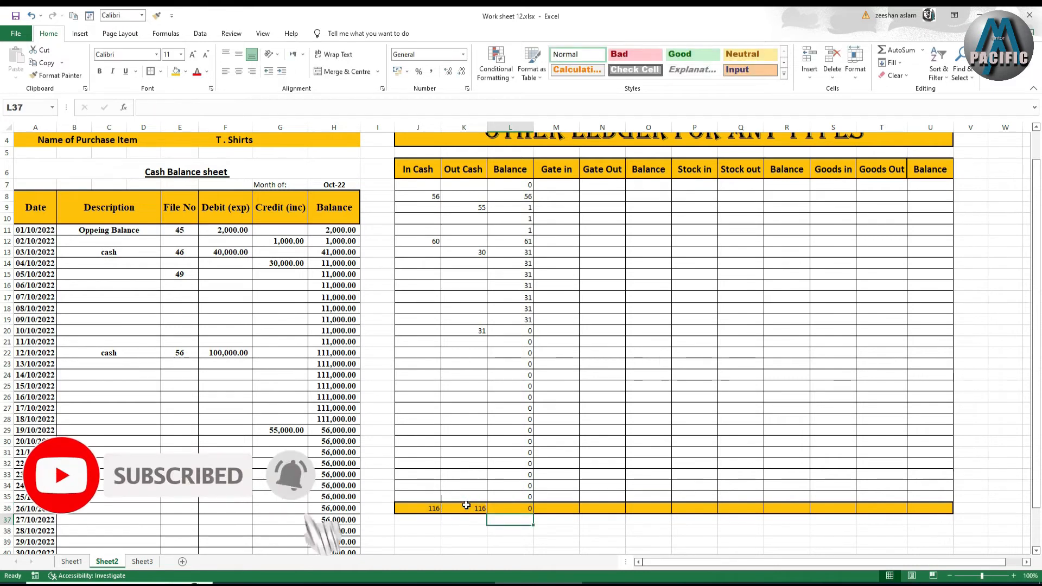
click(519, 509)
- Enter 5 under In Cash in J33 to test the totals row
click(422, 475)
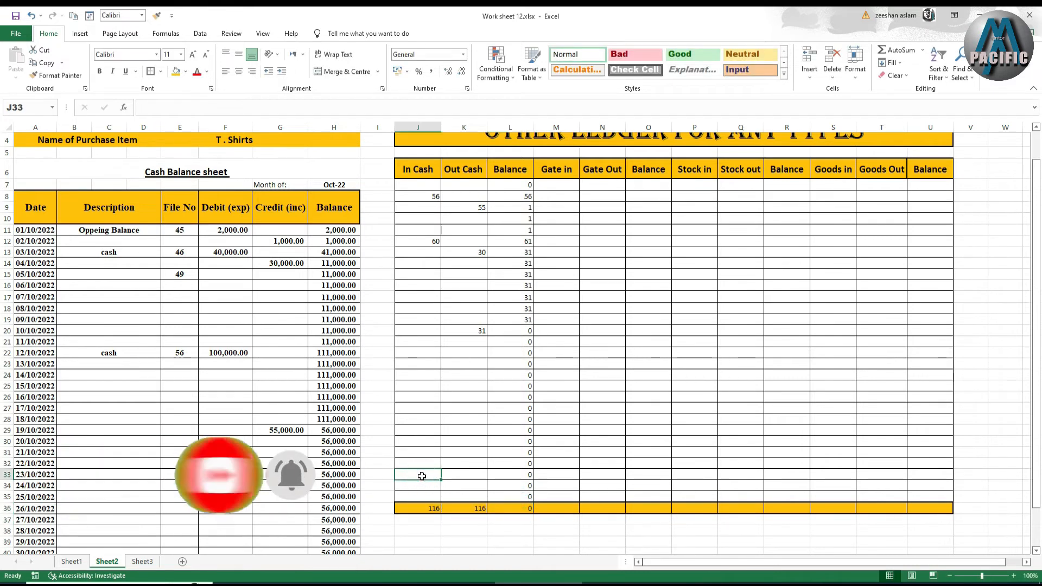
text(5)
key(Return)
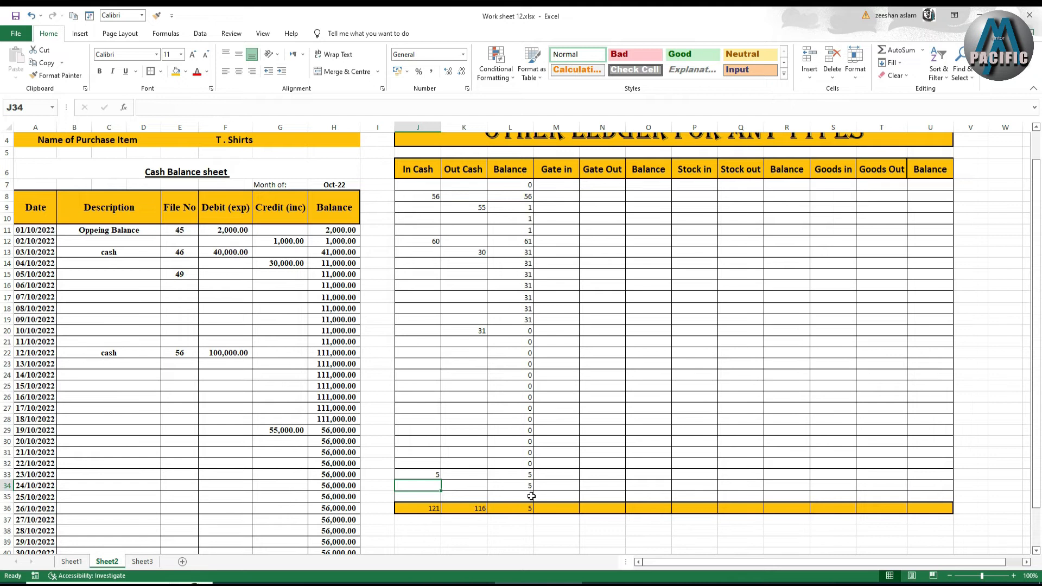
- Copy the cash block J7:L36 with its formulas and paste it into the Gate in, Gate Out and Balance columns starting at M7
click(568, 186)
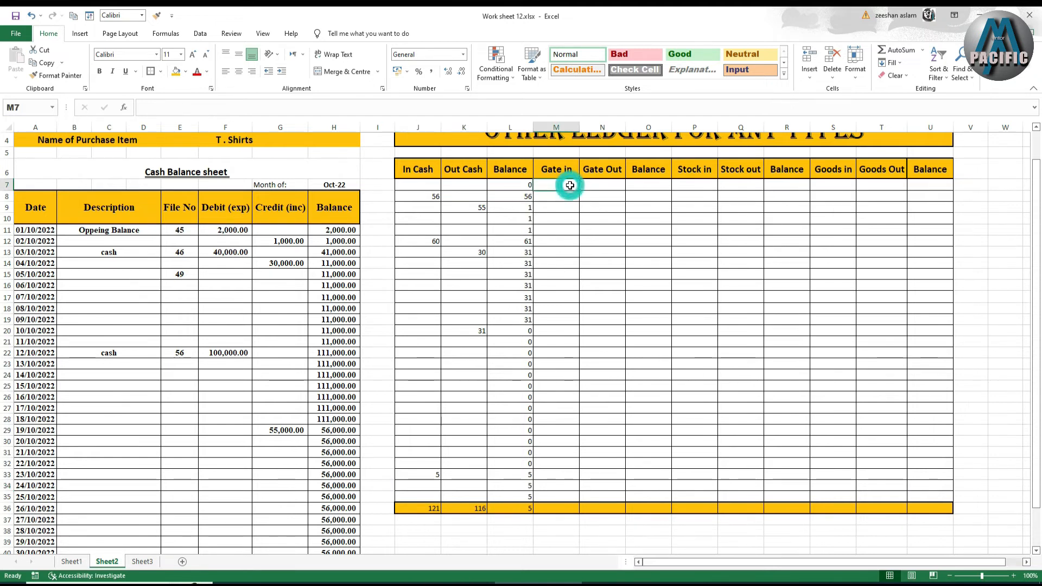
click(680, 185)
click(748, 183)
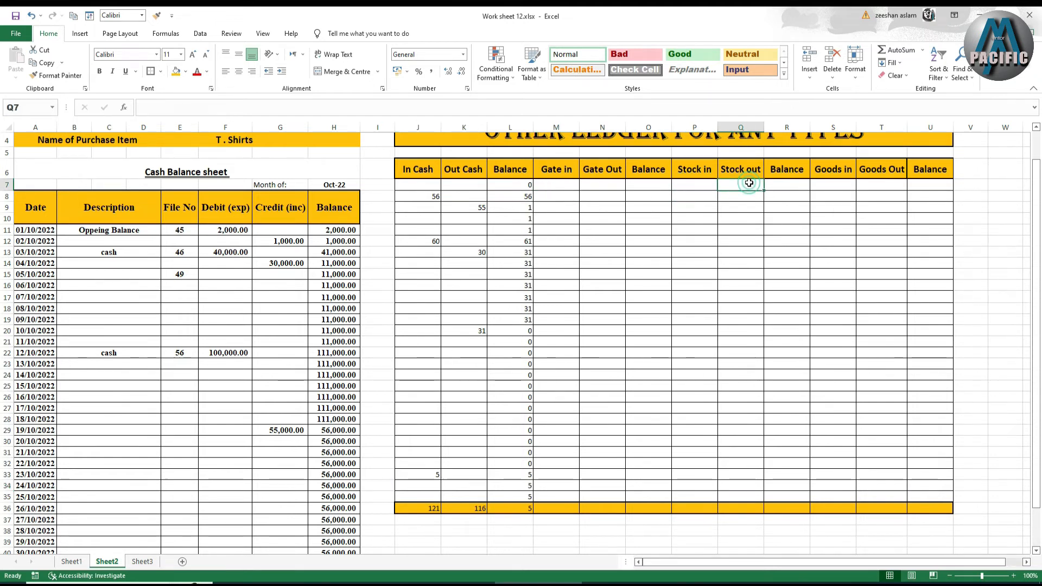
click(788, 185)
drag(436, 185, 508, 511)
right_click(466, 187)
click(488, 230)
click(545, 185)
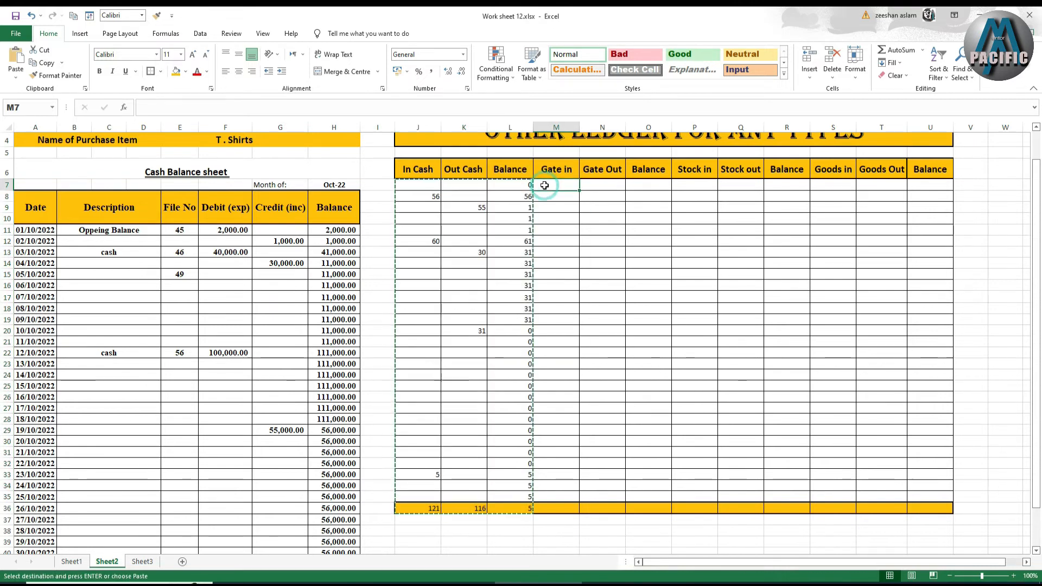
key(ctrl+v)
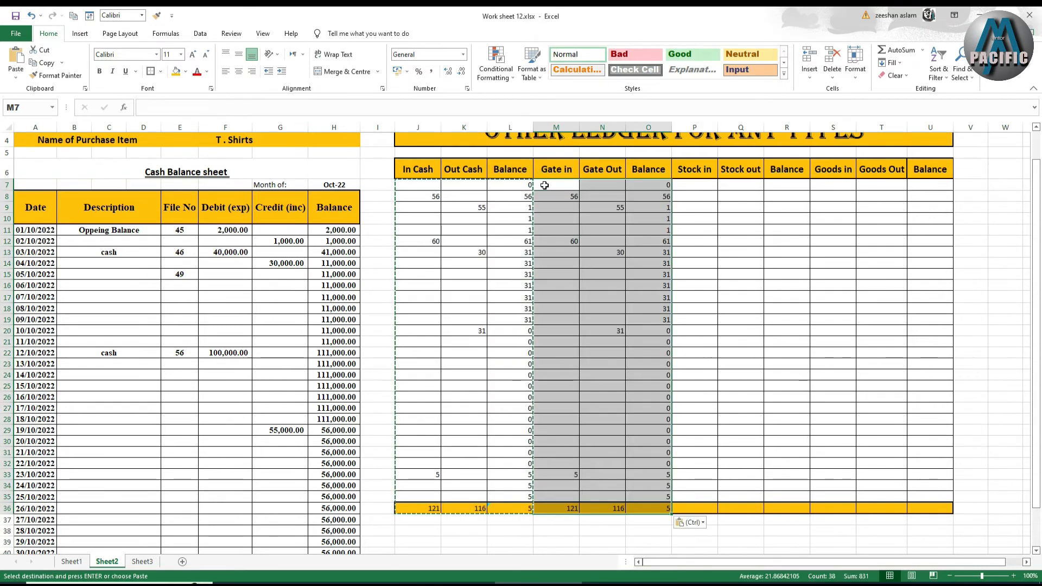
- Paste the copied cash block into the Stock columns at P7 and the Goods columns at S7
click(691, 185)
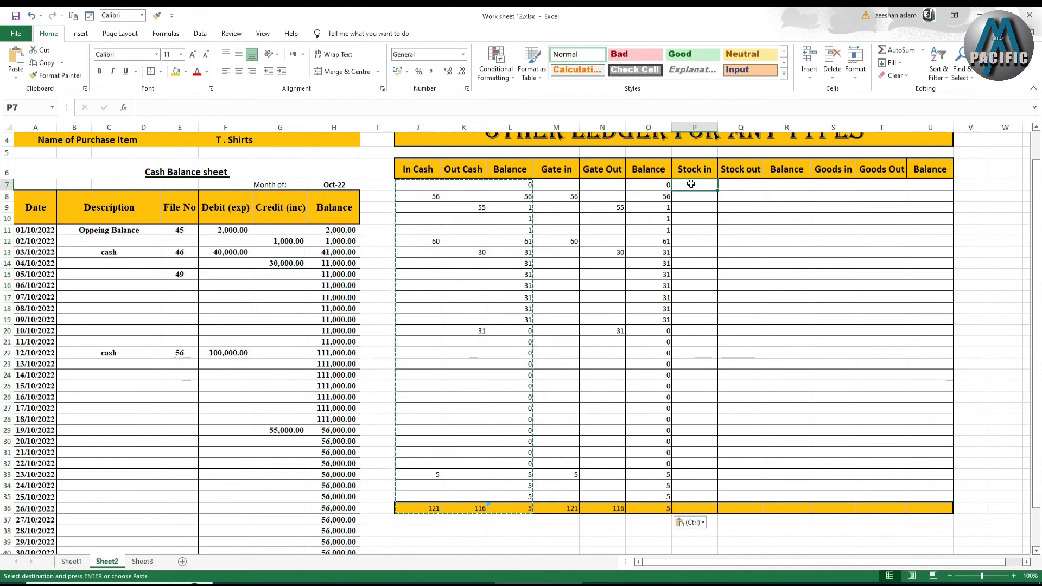
key(ctrl+v)
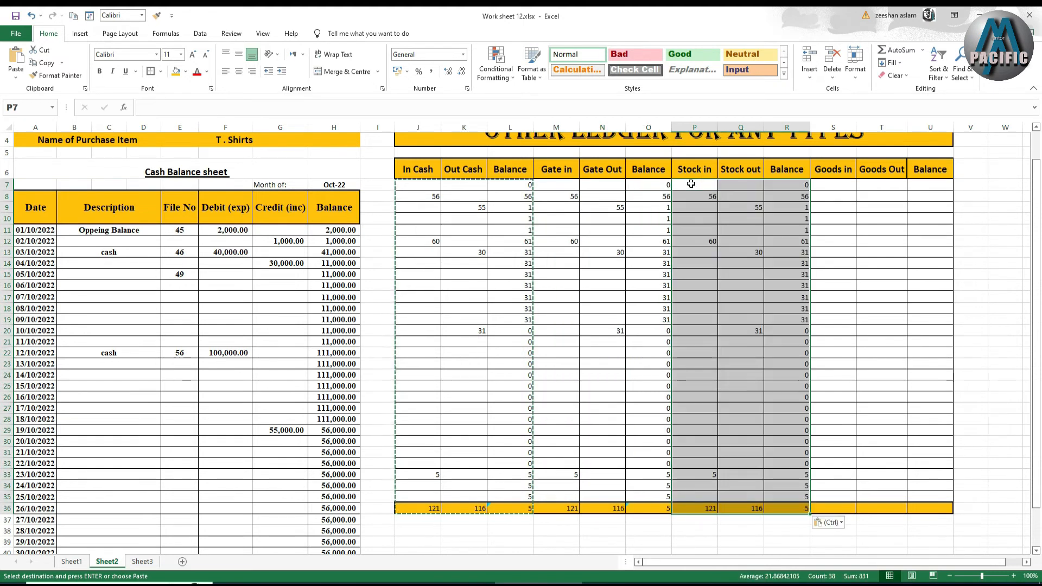
click(838, 185)
key(ctrl+v)
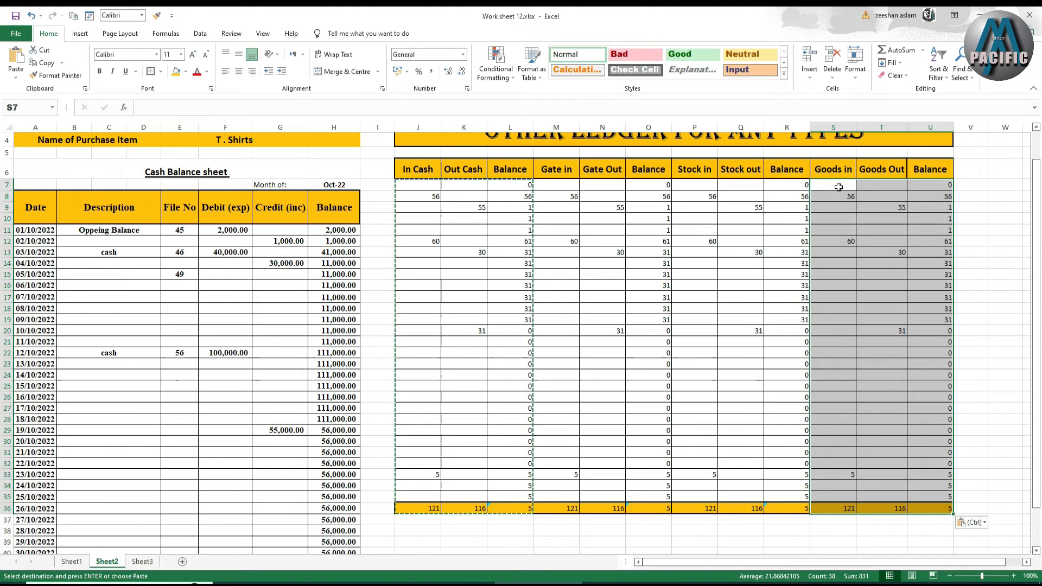
- Examine the cash closing balance formula in L36 and the row 7 Balance formulas of the Gate, Stock and Goods blocks
click(569, 231)
click(602, 263)
key(BackSpace)
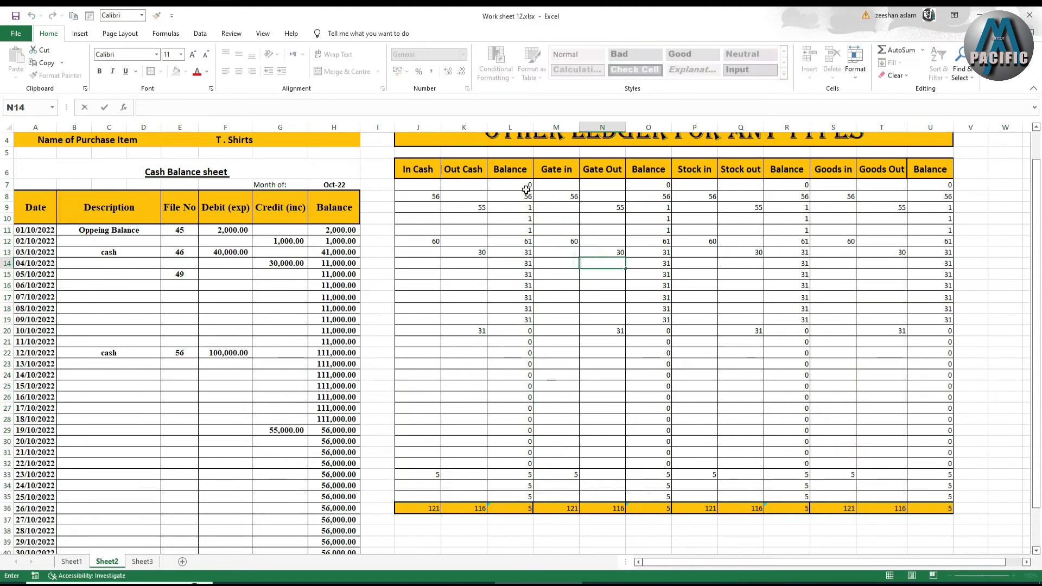
click(510, 507)
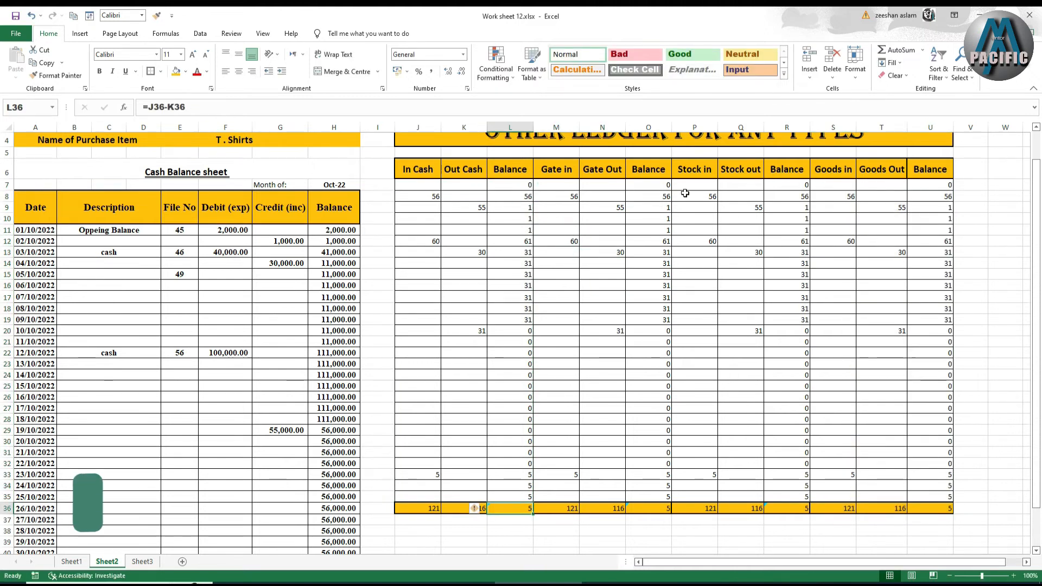
double_click(652, 185)
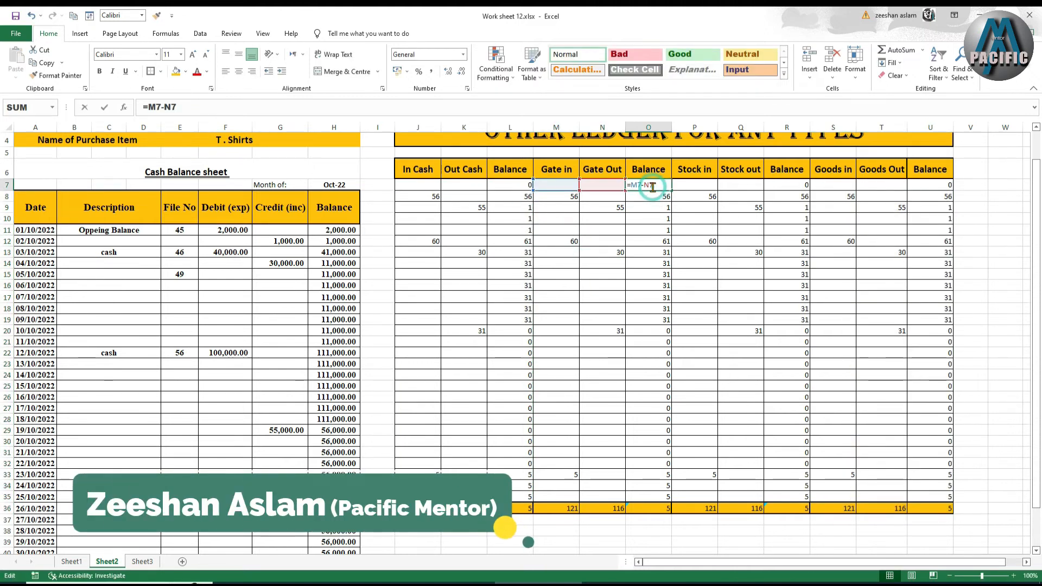
double_click(800, 185)
click(931, 187)
click(839, 297)
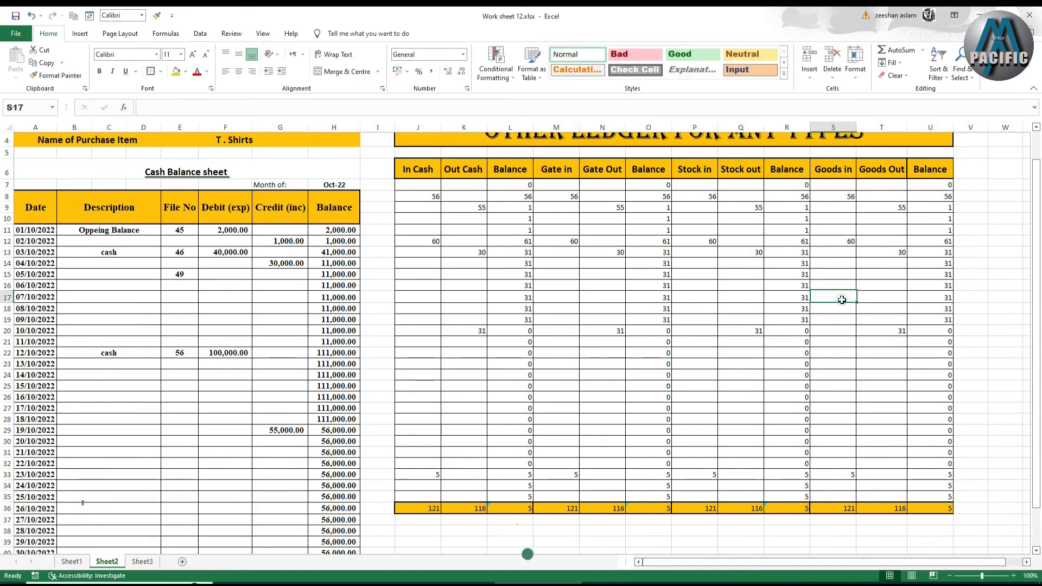
- Clear the copied sample entries from the in and out columns of the Stock, Gate and Goods blocks, leaving the Balance and totals formulas
drag(710, 197, 749, 358)
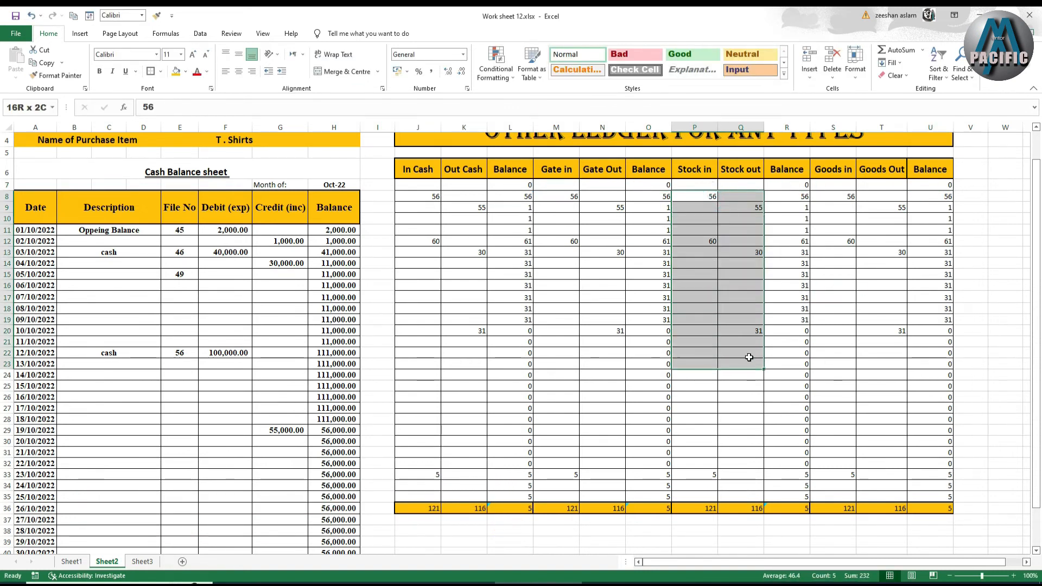
key(Delete)
drag(556, 196, 612, 356)
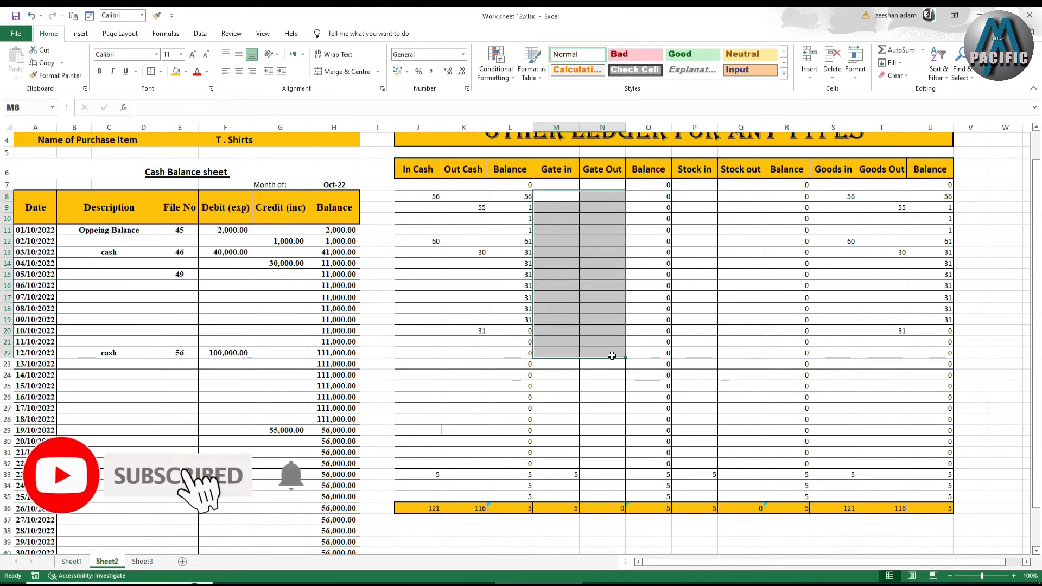
key(Delete)
click(566, 480)
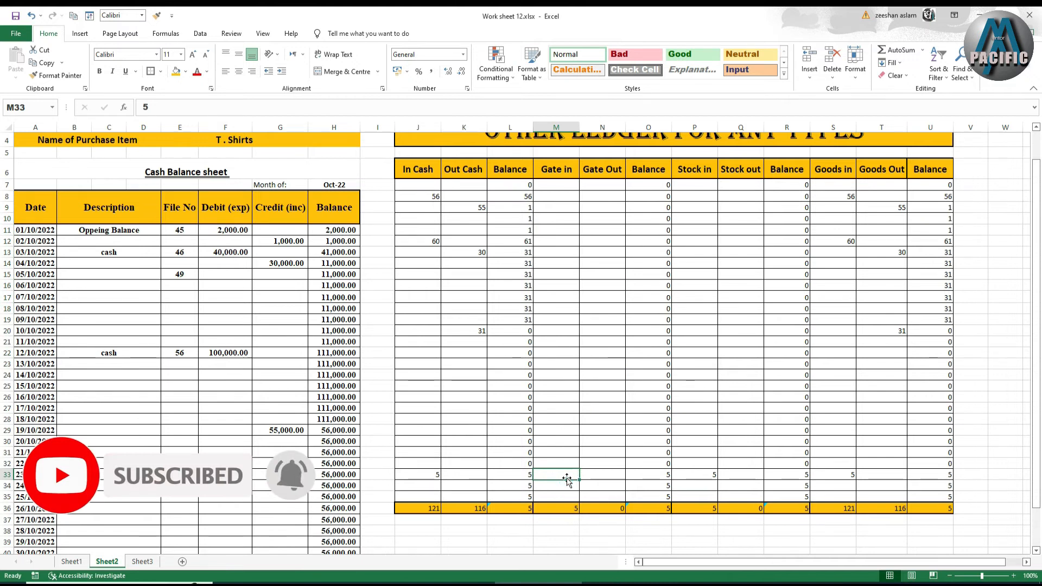
click(713, 475)
key(Delete)
drag(844, 194, 898, 483)
key(Delete)
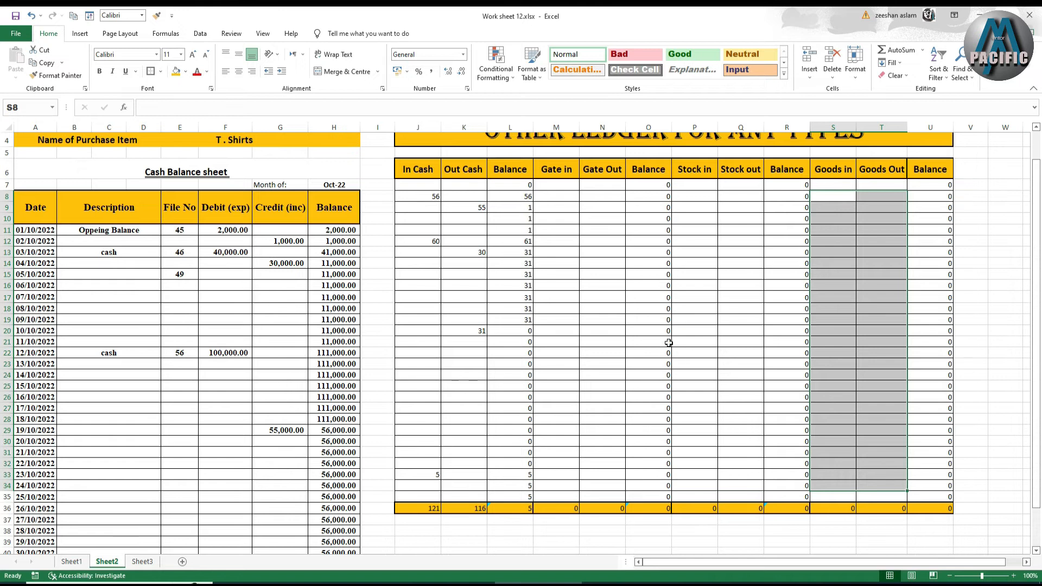
- Enter 100 under Gate in in M7 and 5 under Gate Out in N8
click(552, 188)
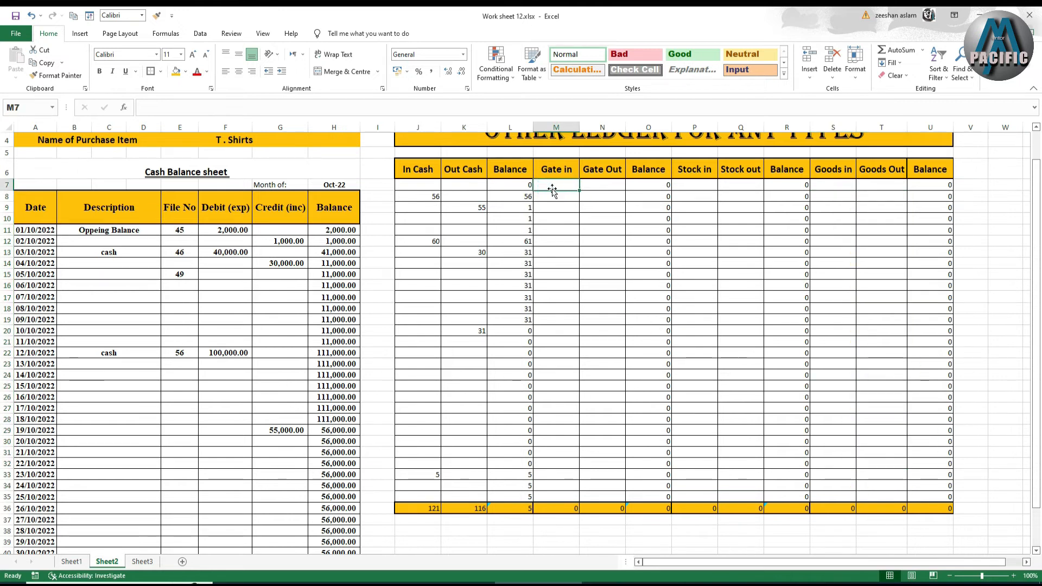
text(1)
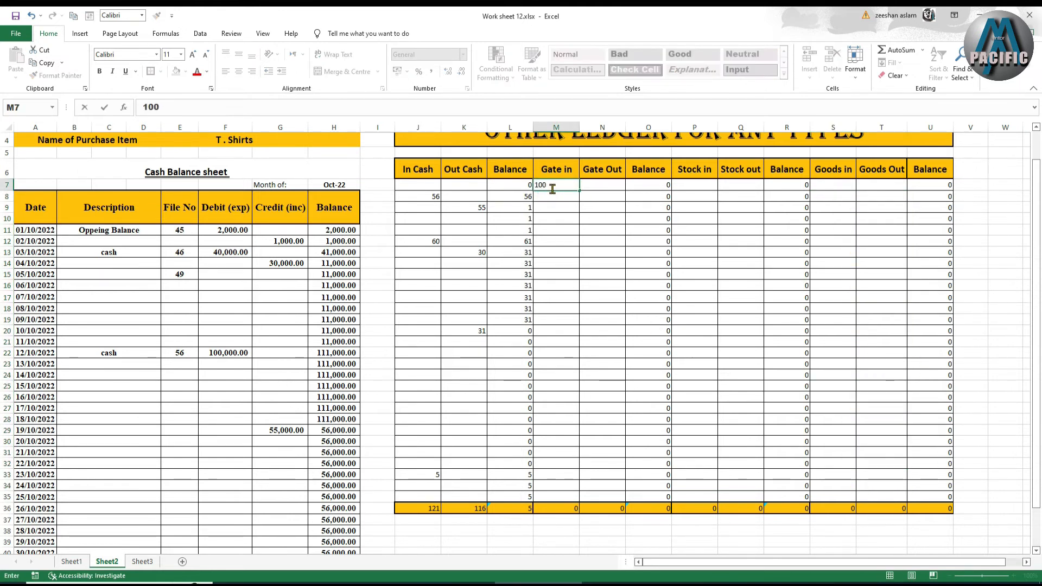
text(00)
key(Return)
key(Right)
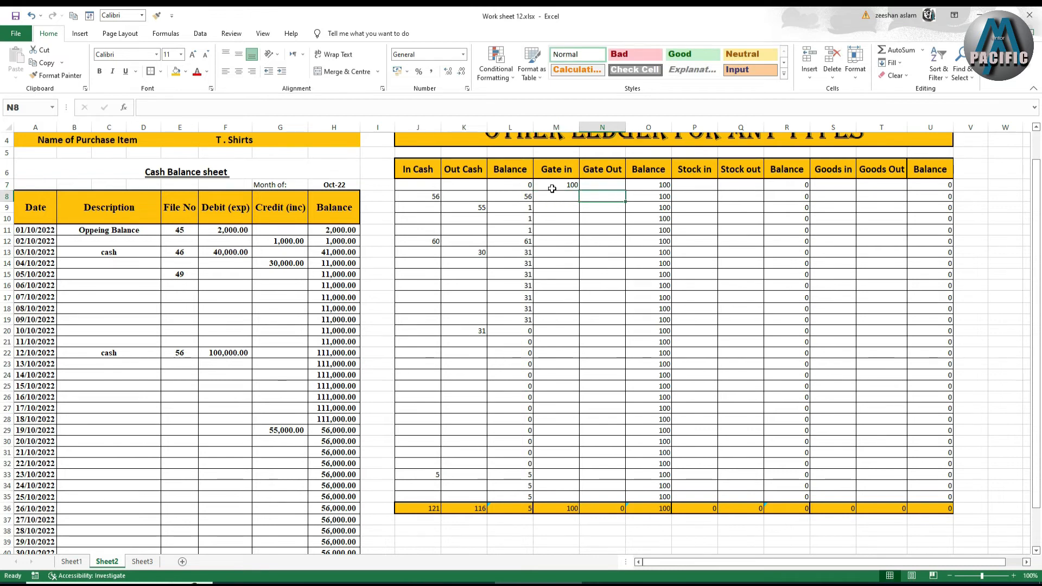
text(5)
key(Return)
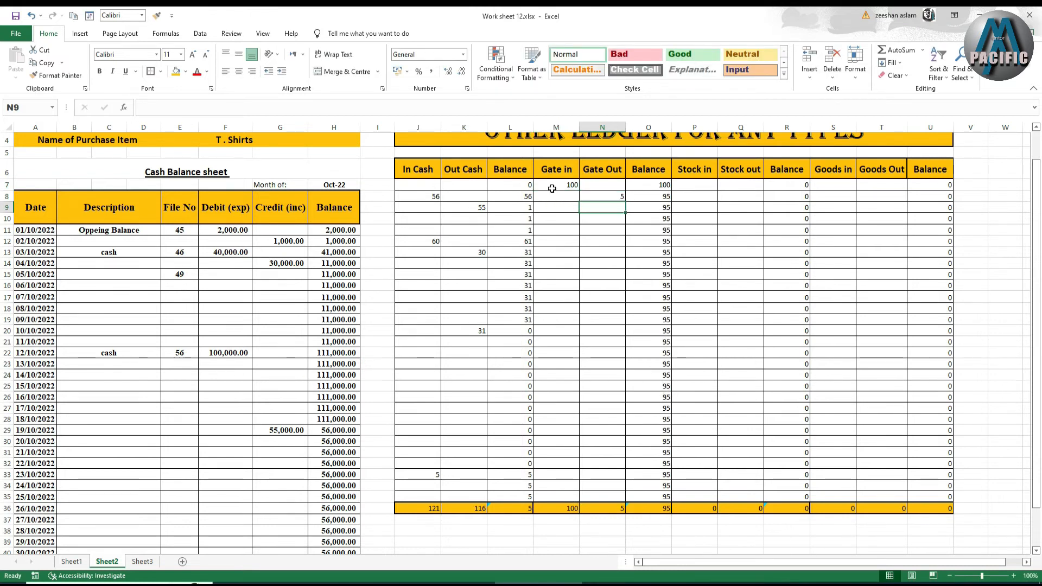
- Enter 30 in N9 and 50 in N10 under Gate Out
text(30)
key(Return)
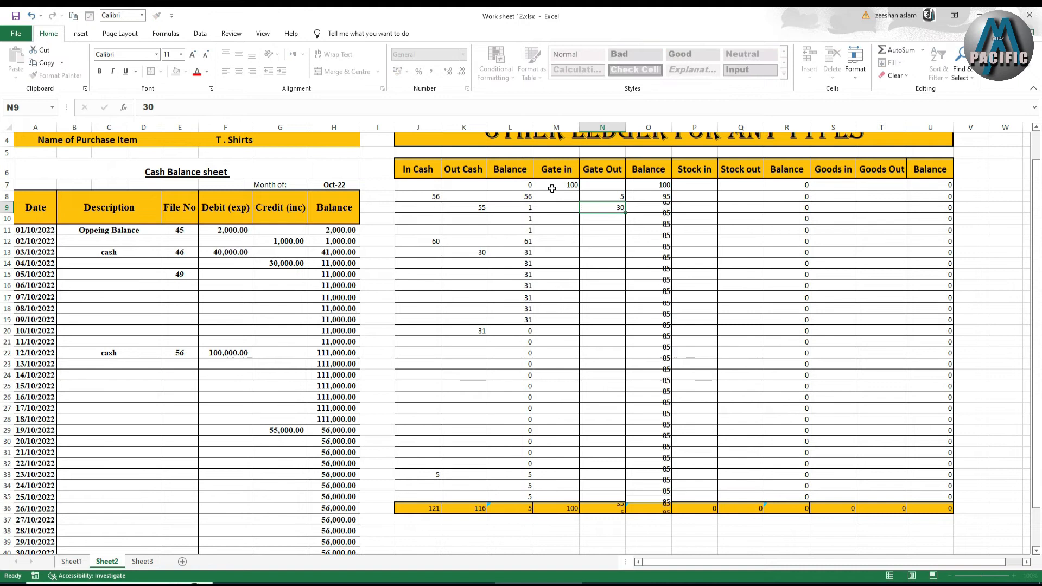
text(50)
key(Return)
- Enter 1000 under Gate in in M11, with 30 in N12 and 300 in N13 under Gate Out
key(Left)
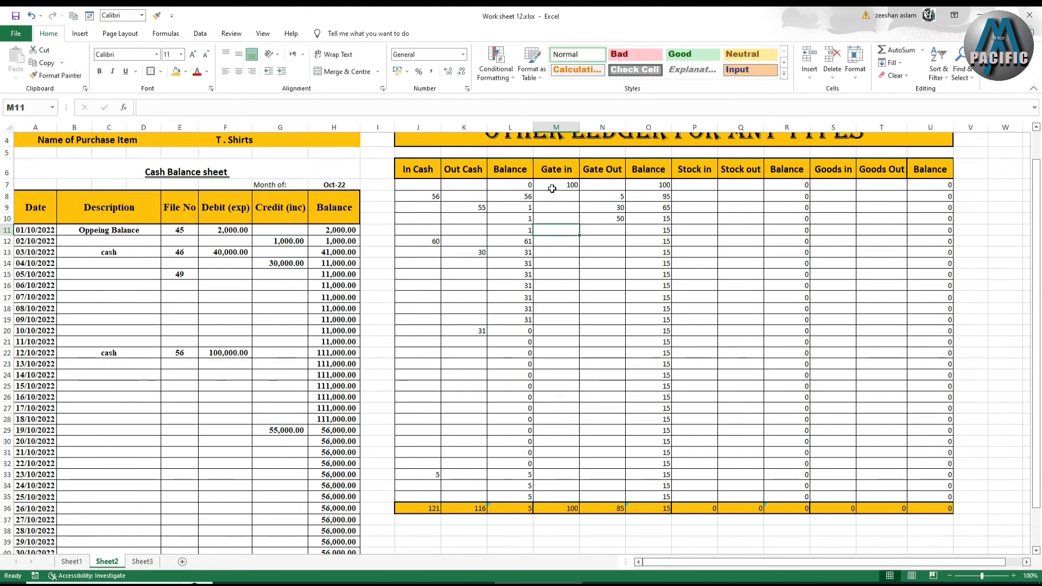
text(1000)
key(Return)
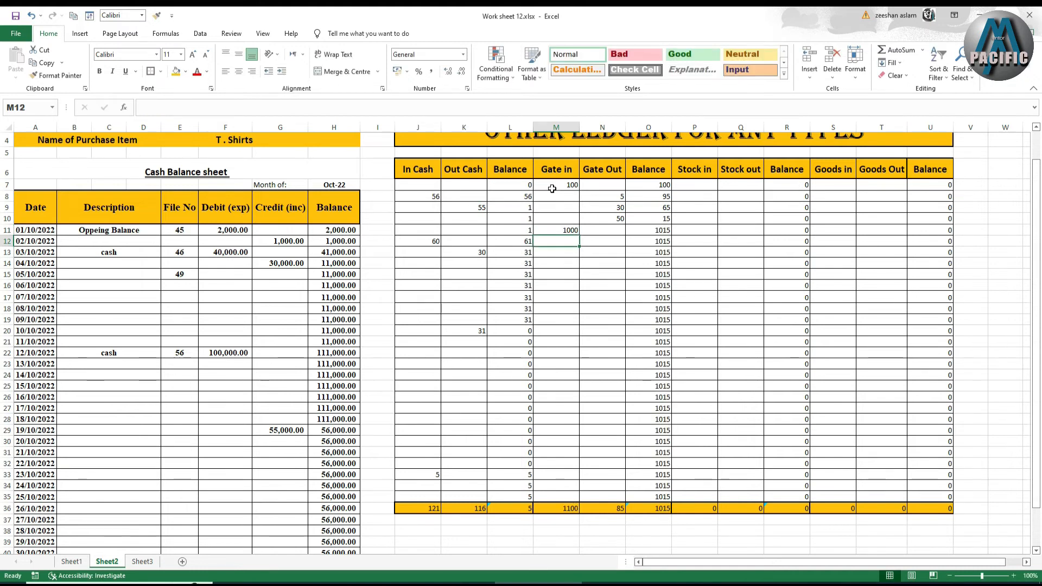
key(Right)
text(3)
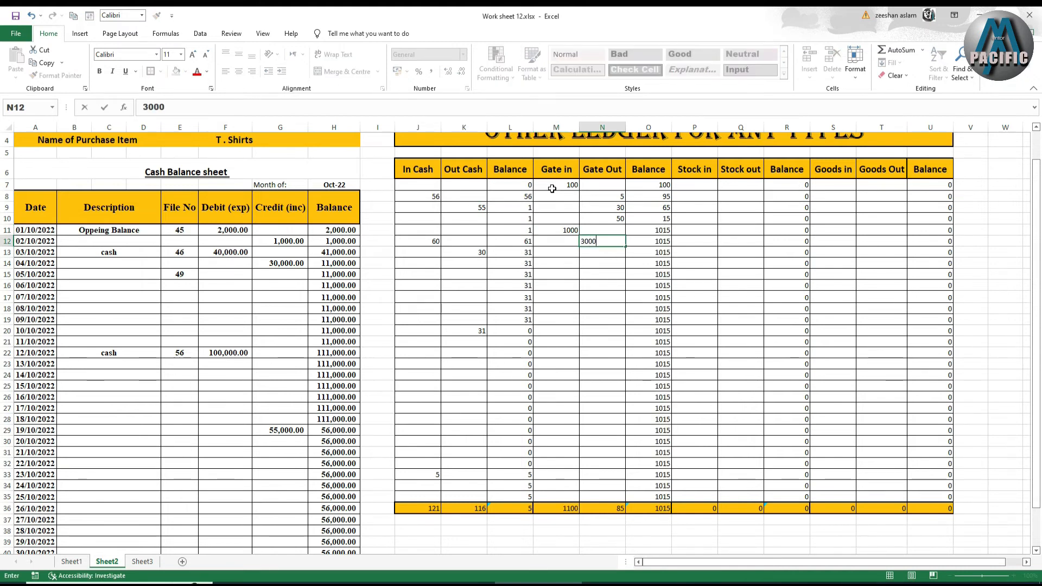
key(BackSpace)
key(Return)
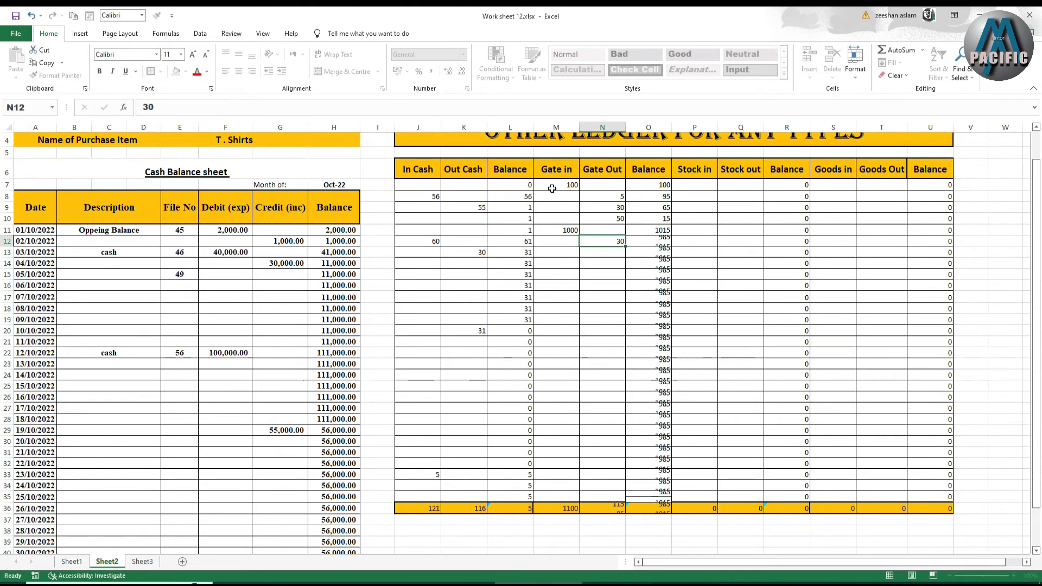
text(3)
key(BackSpace)
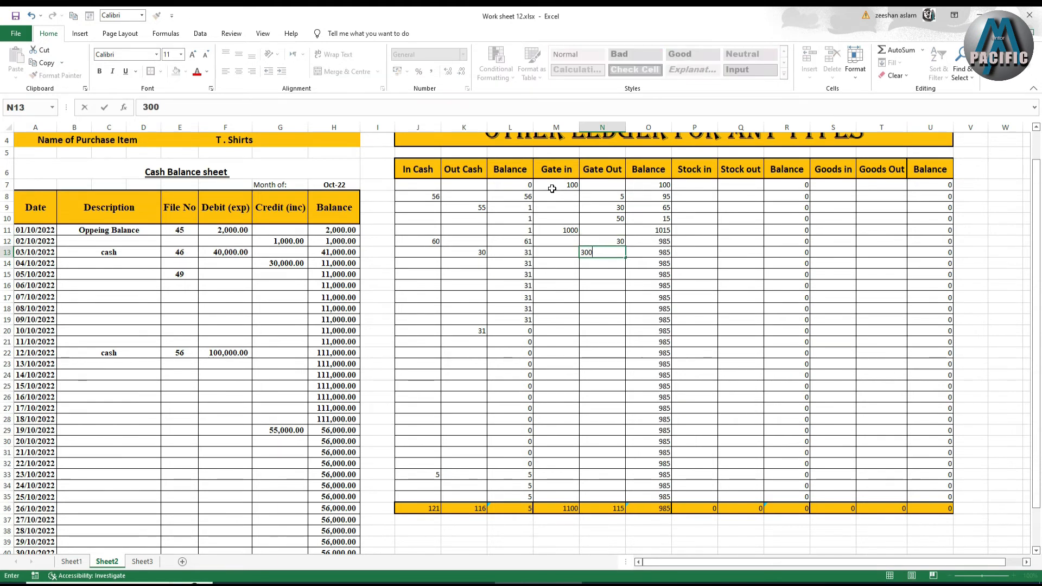
key(Return)
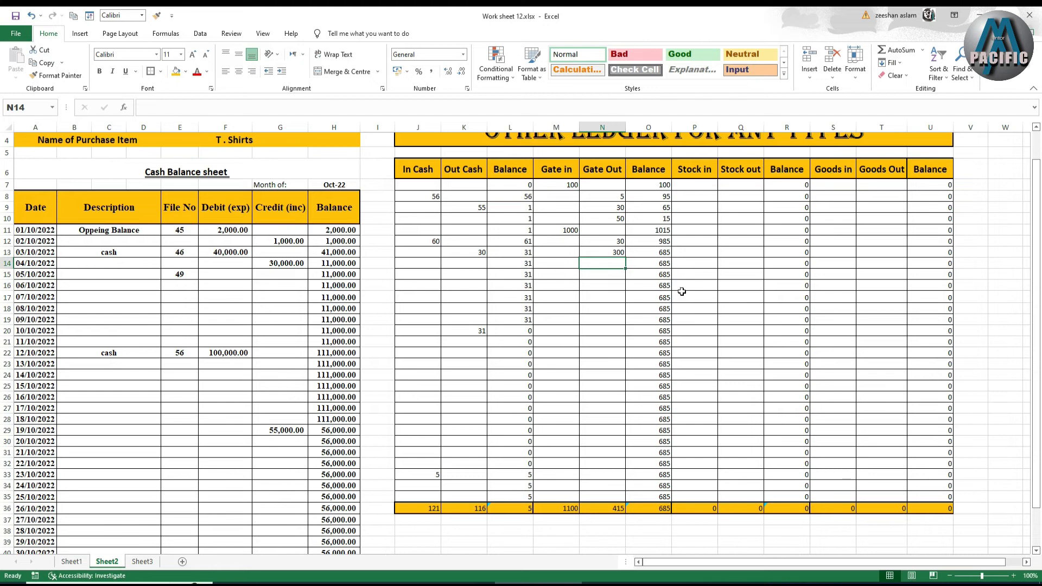
- Enter 5000 under Stock in in P7, with 3000 in Q11 and 1500 in Q15 under Stock out
click(706, 187)
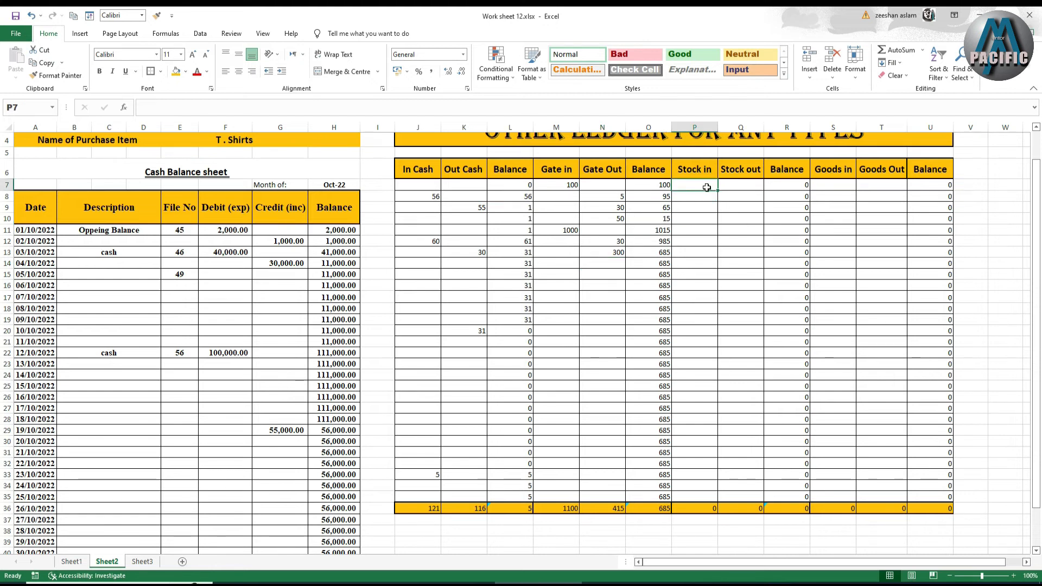
text(5000)
key(Return)
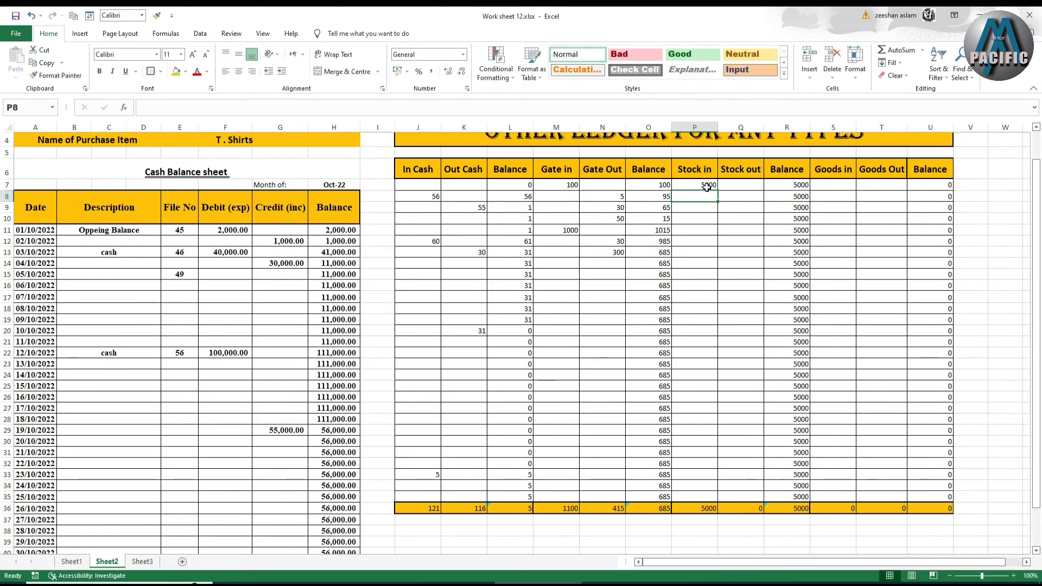
click(736, 230)
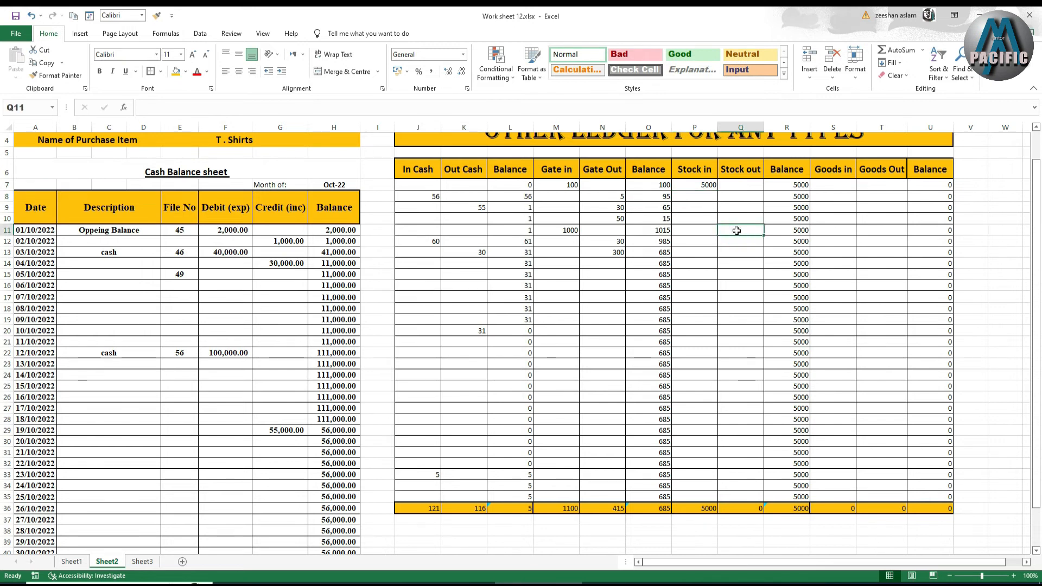
text(3000)
key(Return)
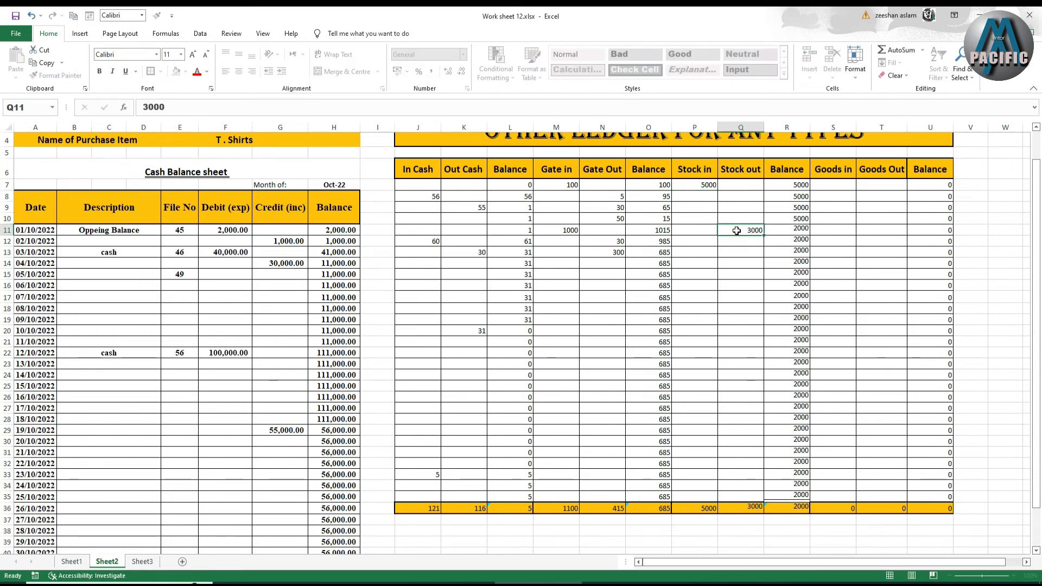
click(743, 273)
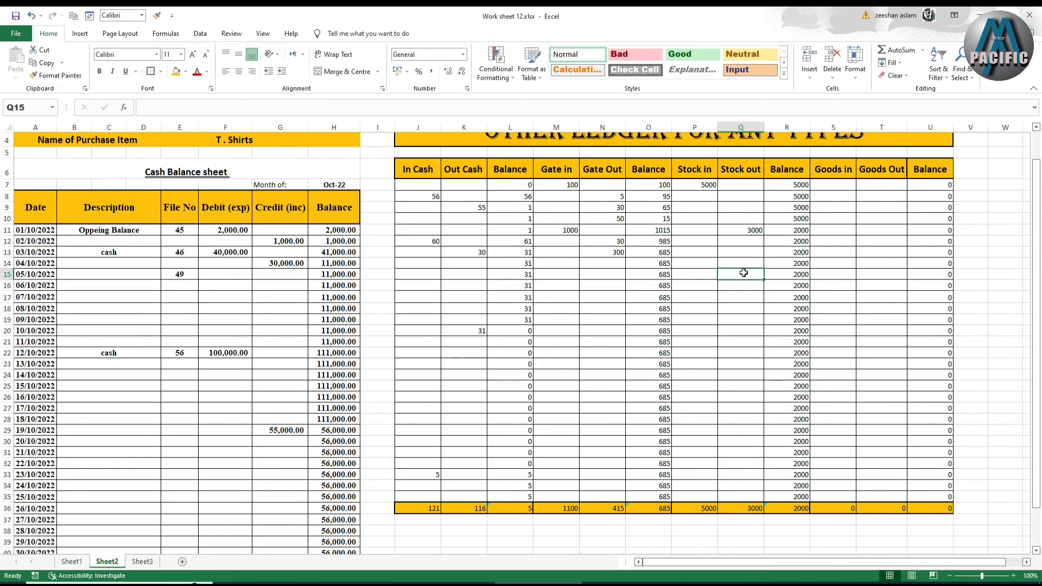
text(15000)
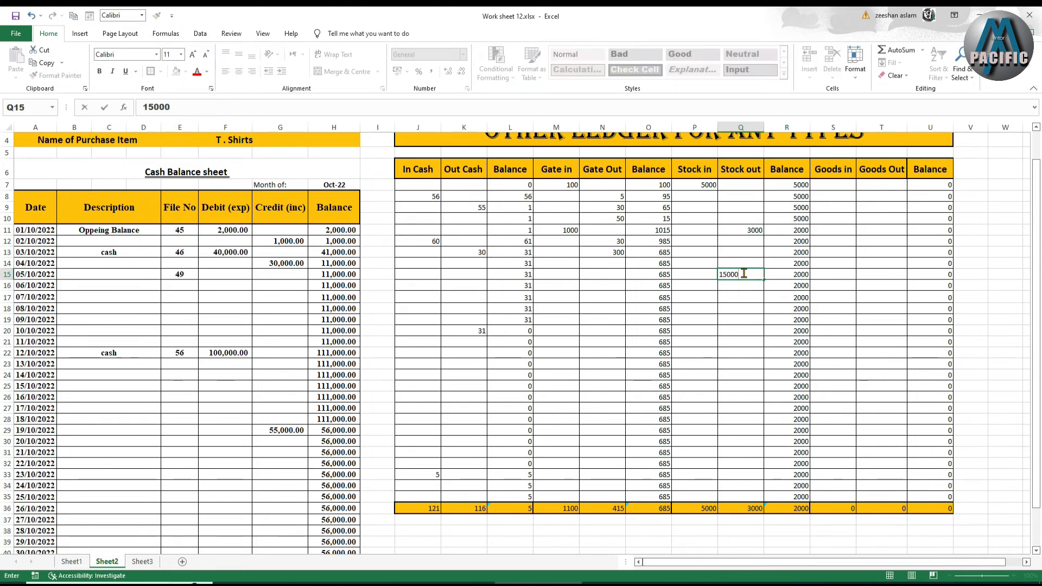
key(Return)
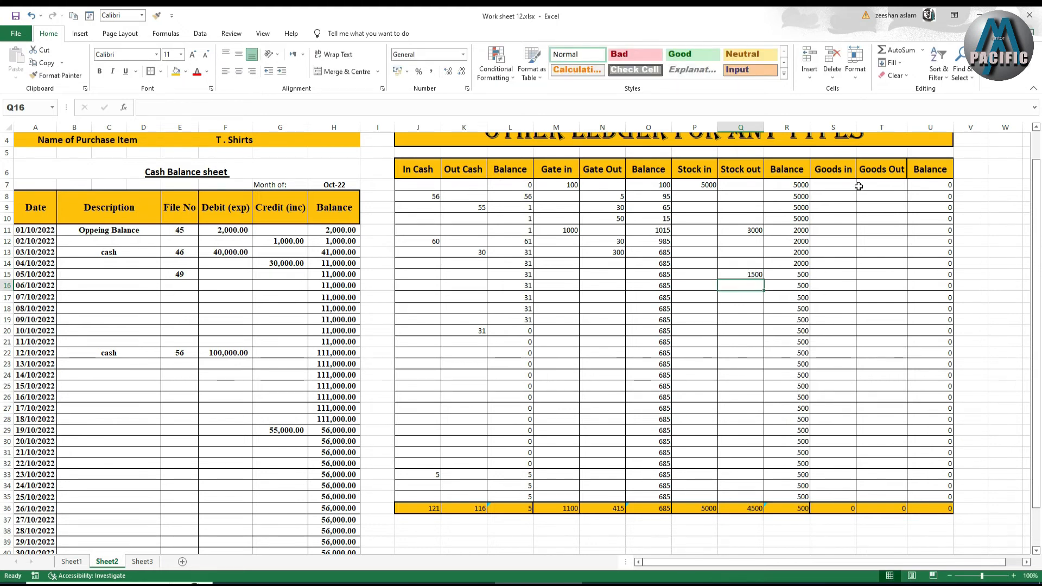
- Make all figures in the general-purpose ledger bold, from J7 through the totals row at U36
click(833, 186)
drag(435, 185, 932, 505)
click(99, 71)
click(706, 309)
- Enter 10000 under Goods in in S7 and 6000 under Goods Out in T11
click(844, 188)
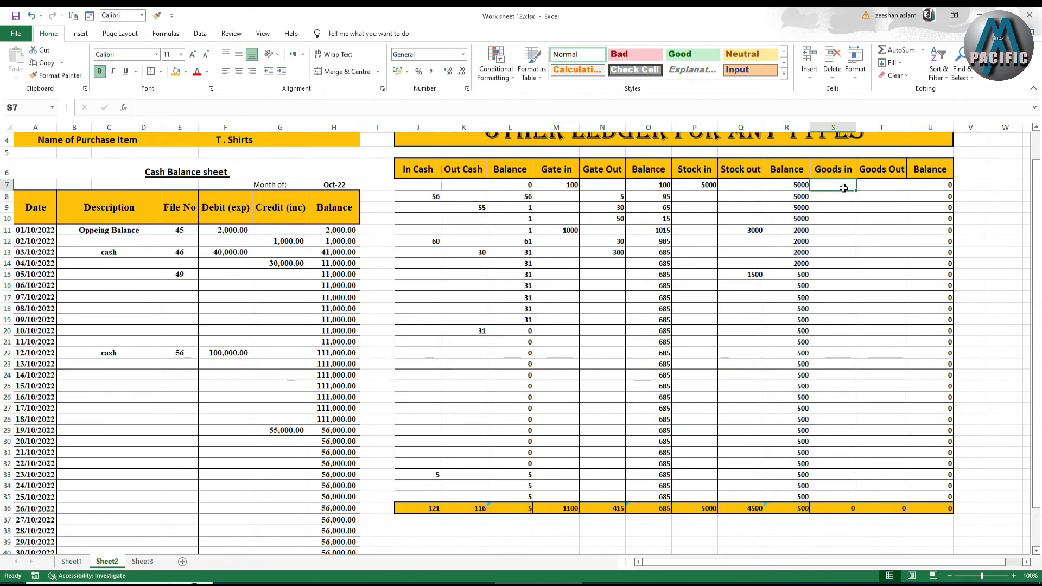
text(10000)
key(Return)
click(869, 230)
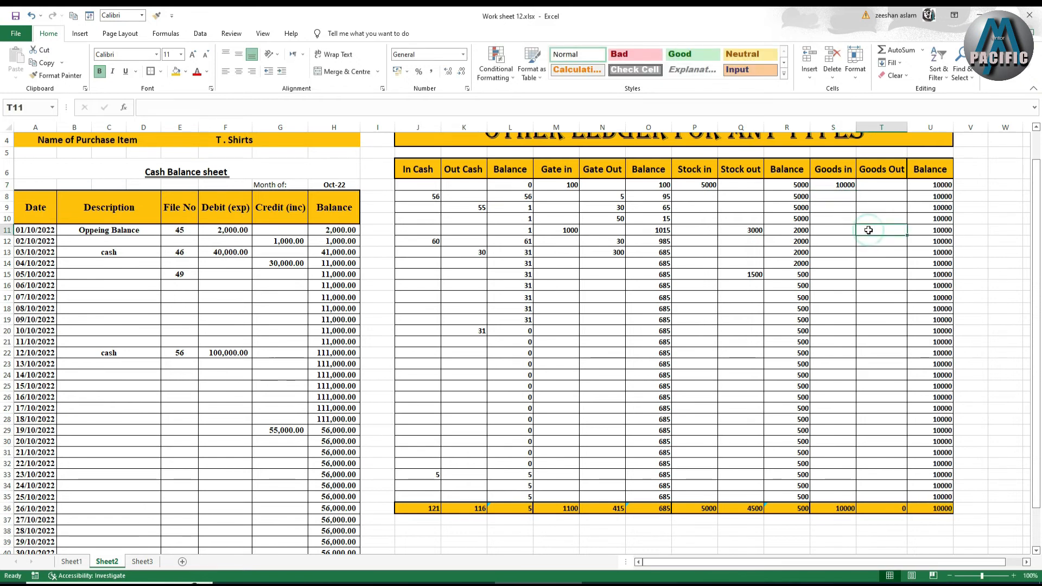
text(6000)
key(Return)
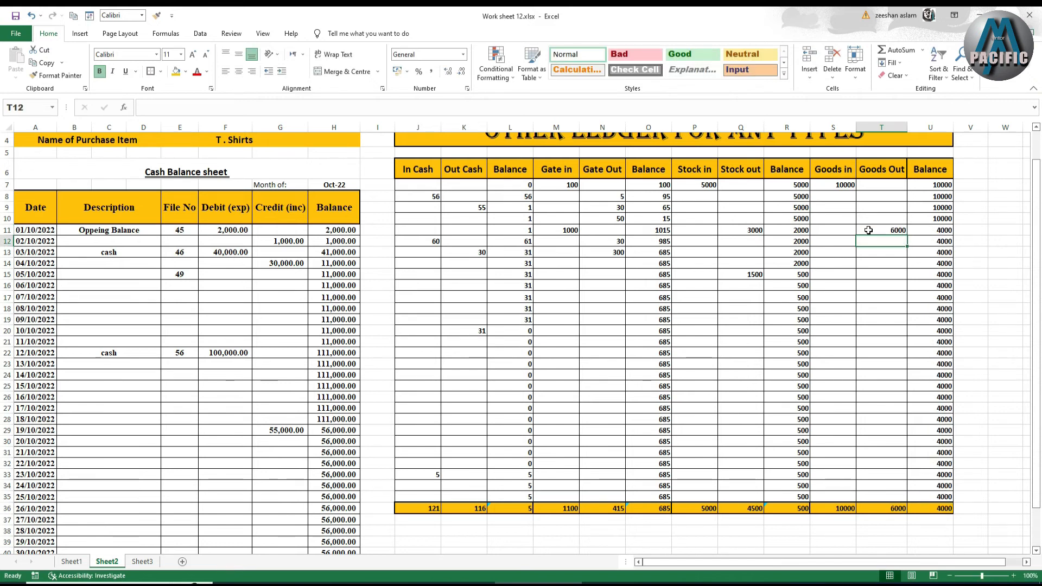
- Enter 3000 under Goods in in S18 and 4500 under Goods Out in T19
click(852, 309)
text(30000)
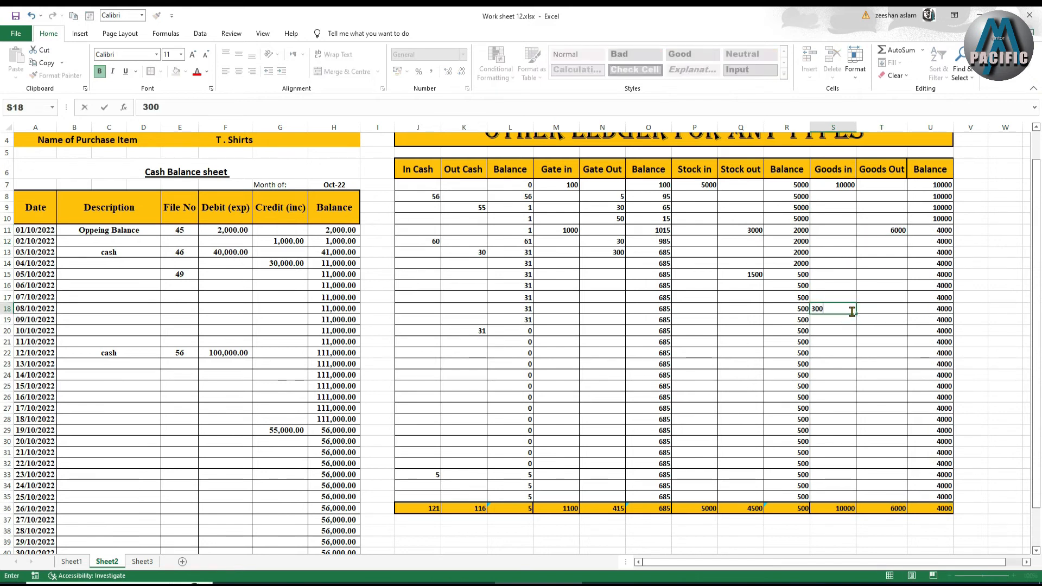
key(BackSpace)
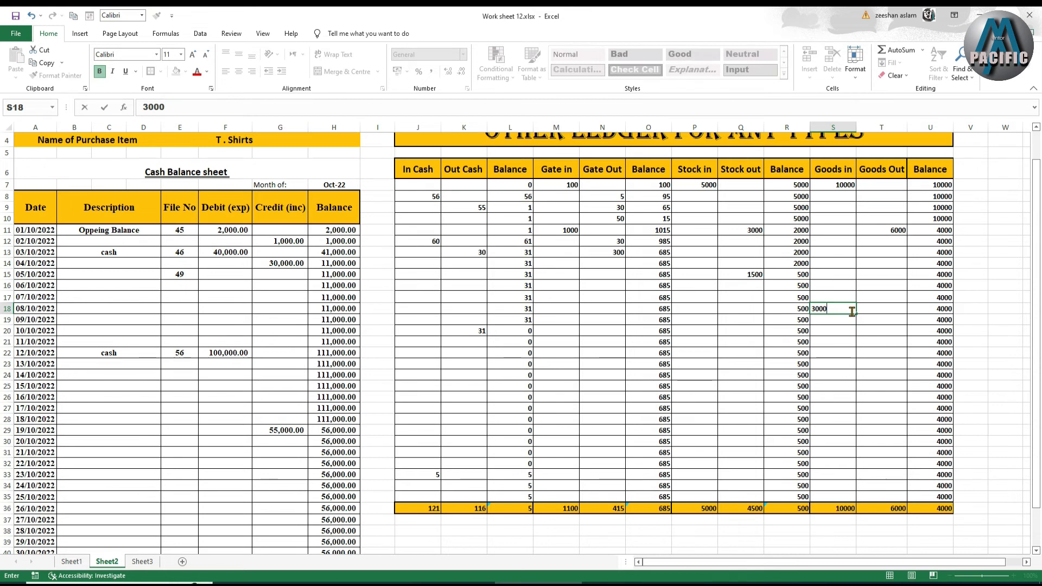
key(Return)
key(Right)
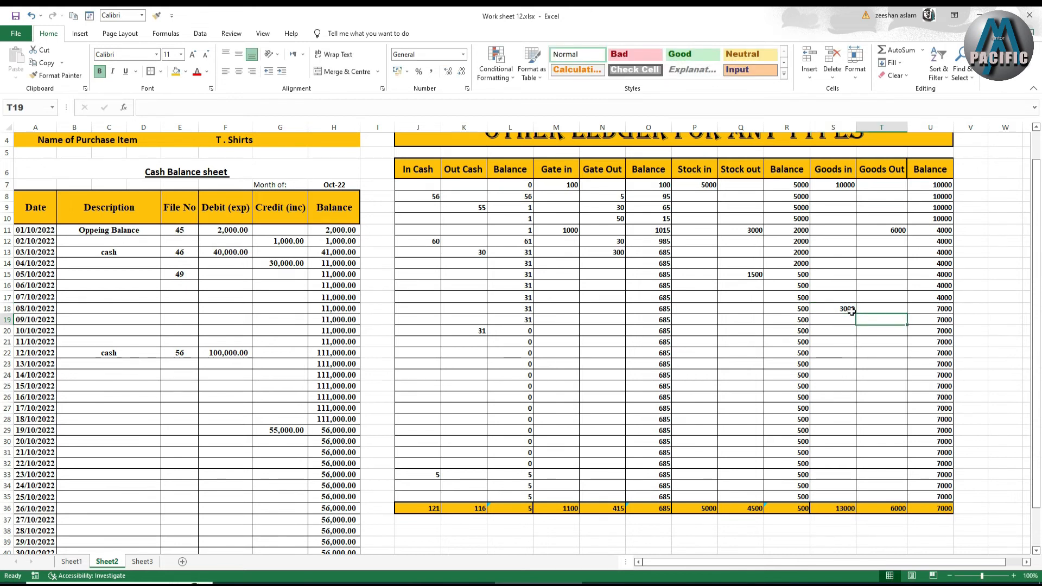
text(45)
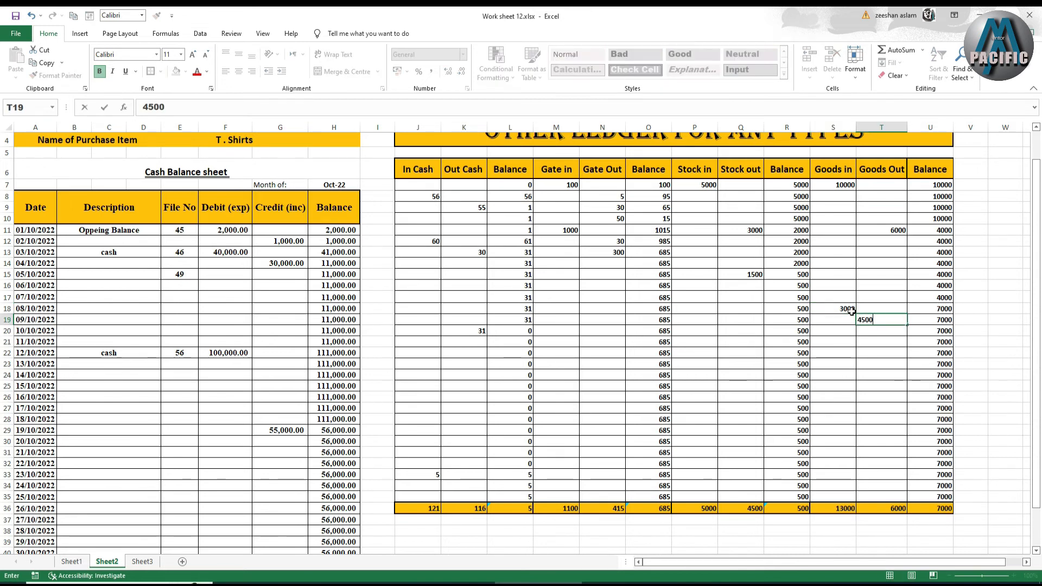
text(00)
key(Return)
- Enter 2500 under Goods in in S25 and 5000 under Goods Out in T26
click(842, 385)
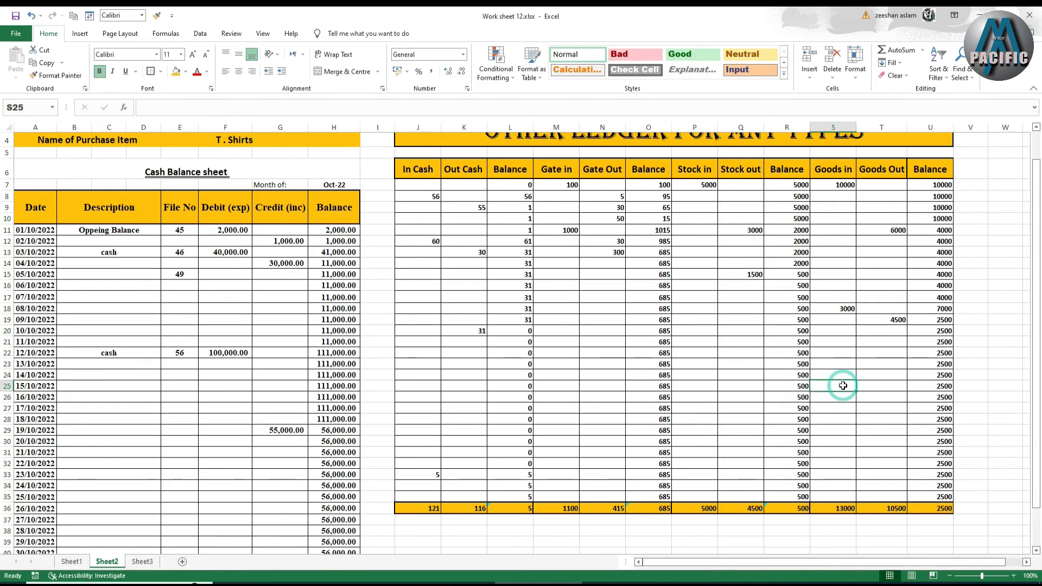
text(2500)
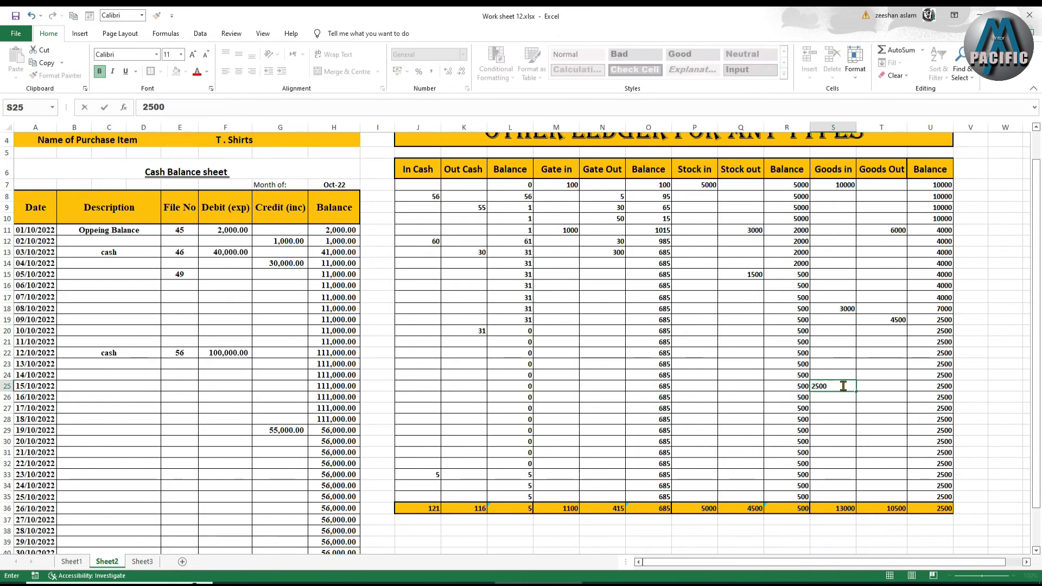
key(Return)
key(Right)
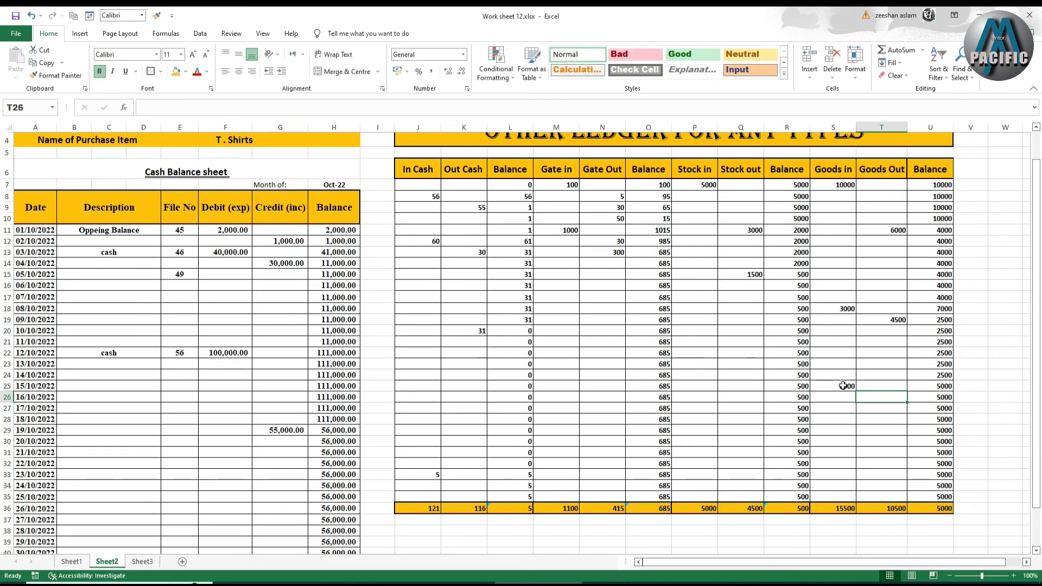
text(5000)
key(Right)
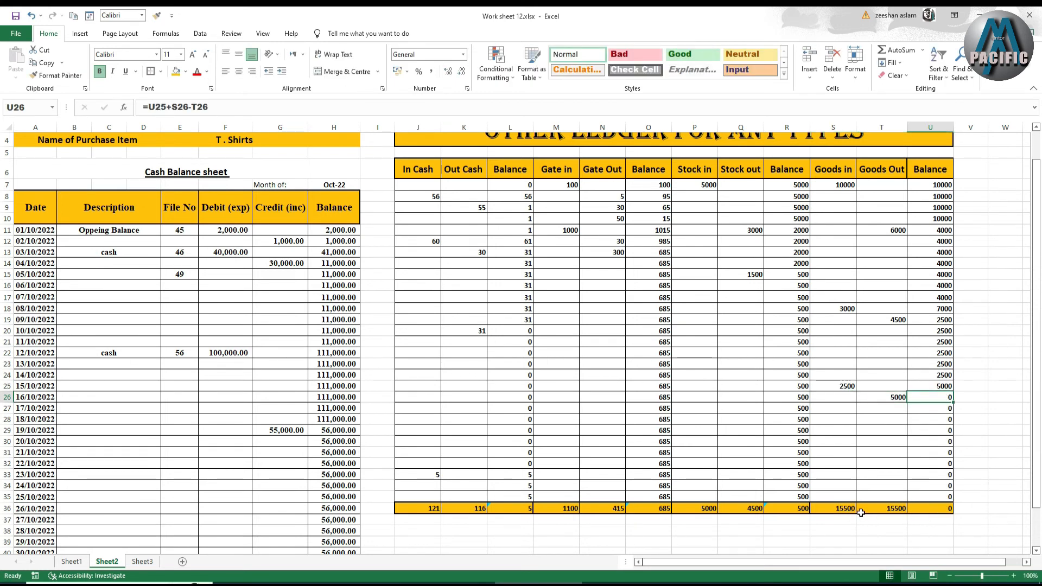
- Apply the Comma number style to the totals row J36:U36 and to the ledger entries in J7:U35
drag(430, 510, 947, 504)
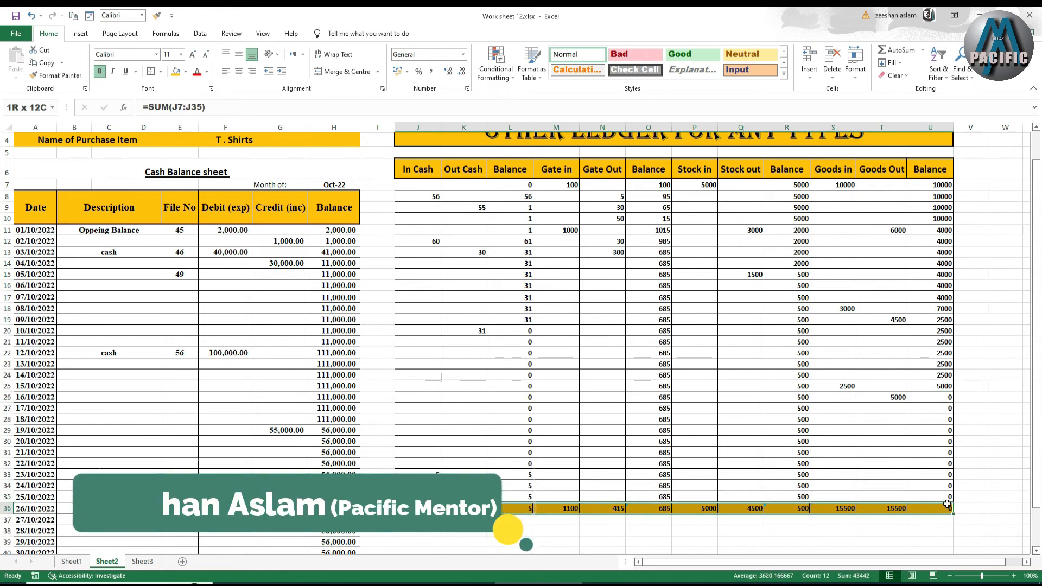
click(431, 72)
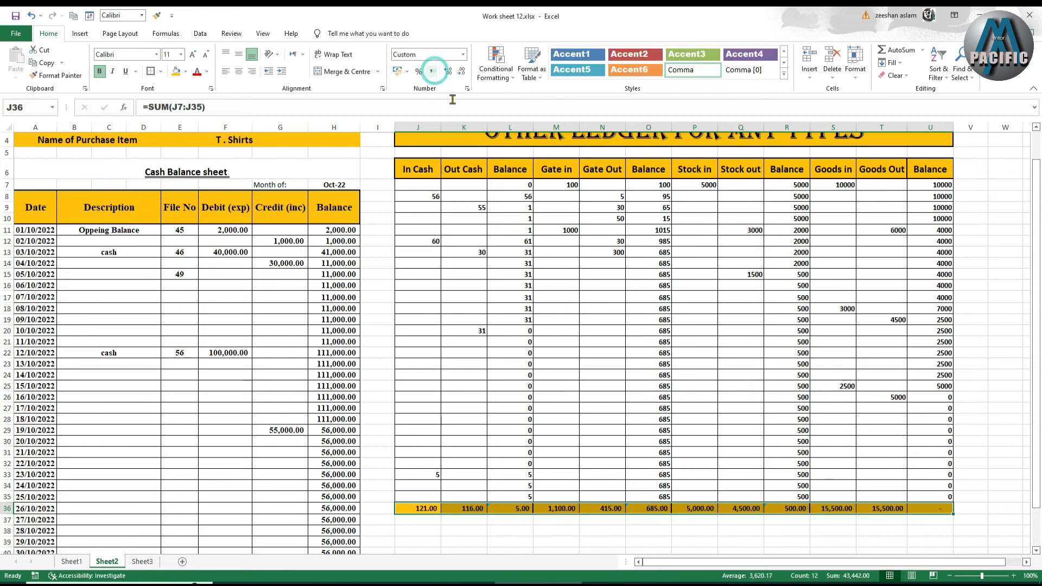
drag(430, 185, 945, 497)
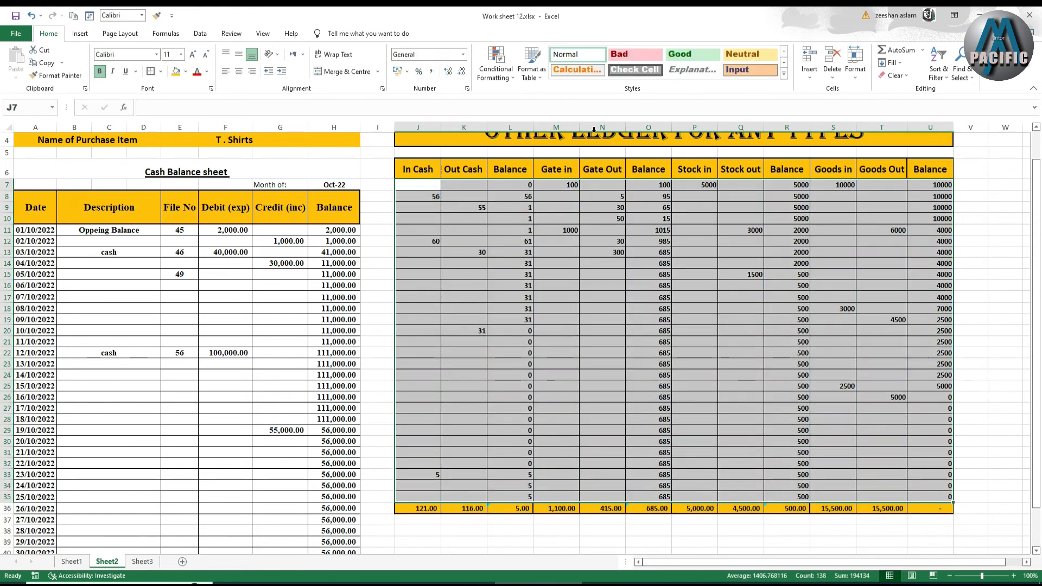
click(433, 71)
click(749, 383)
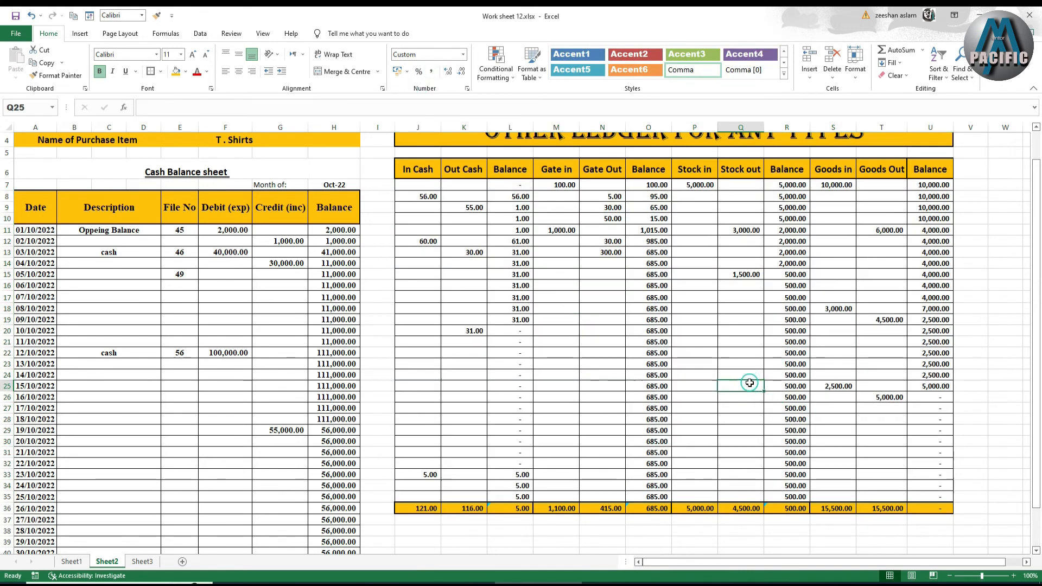
scroll(749, 383, up, 1)
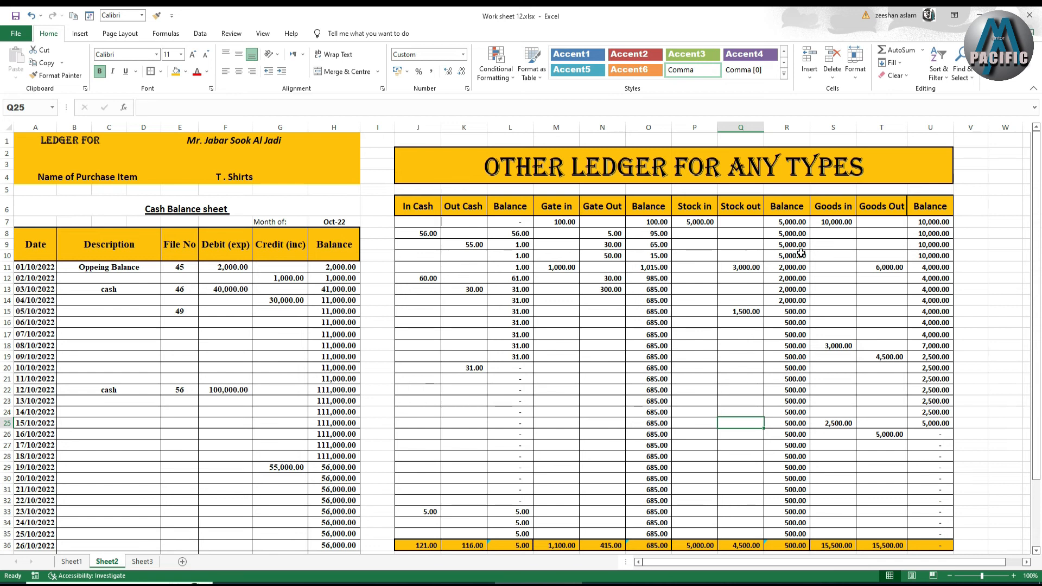
scroll(801, 252, down, 1)
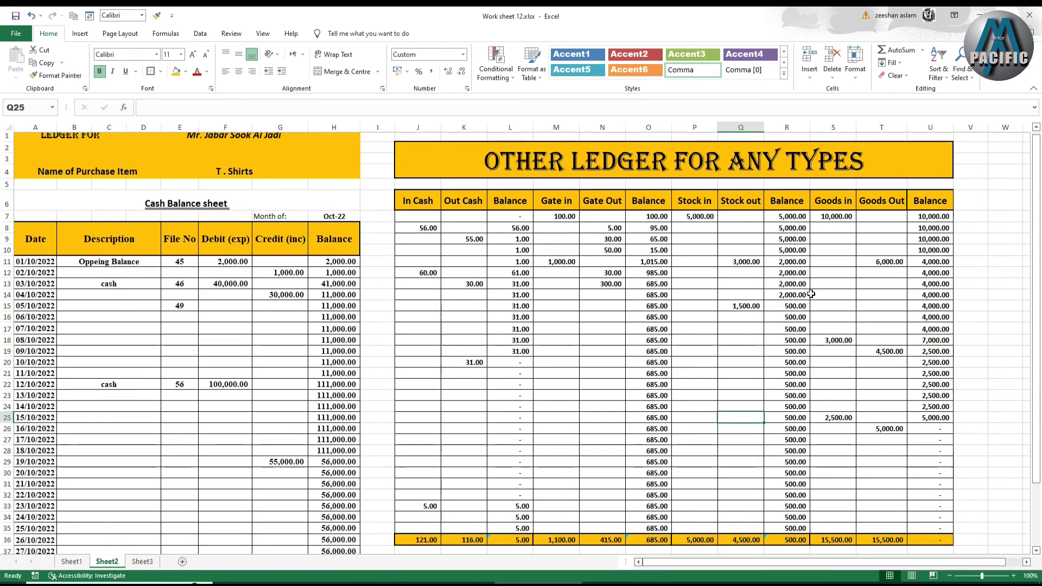
scroll(798, 315, up, 1)
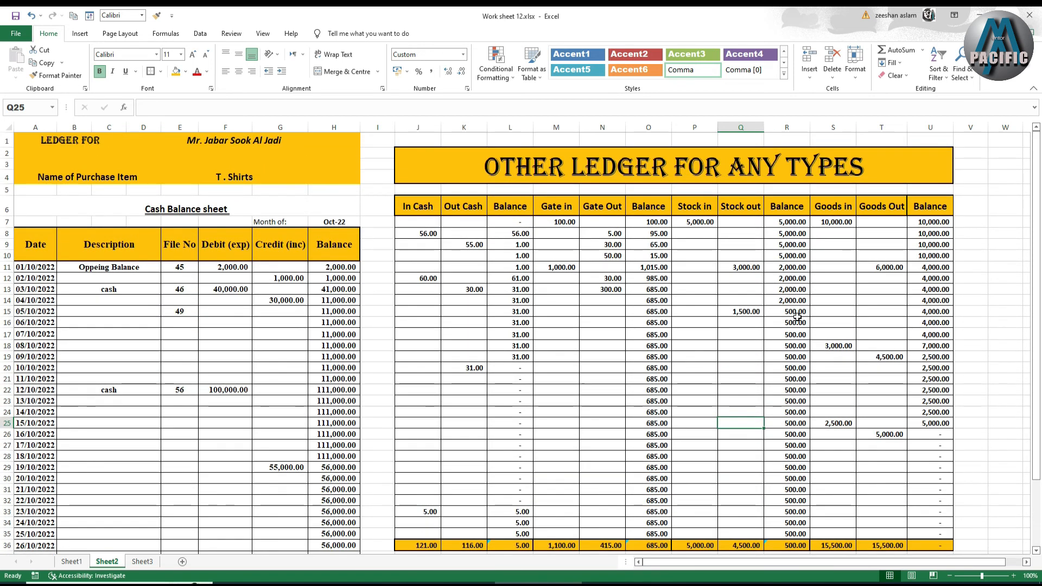